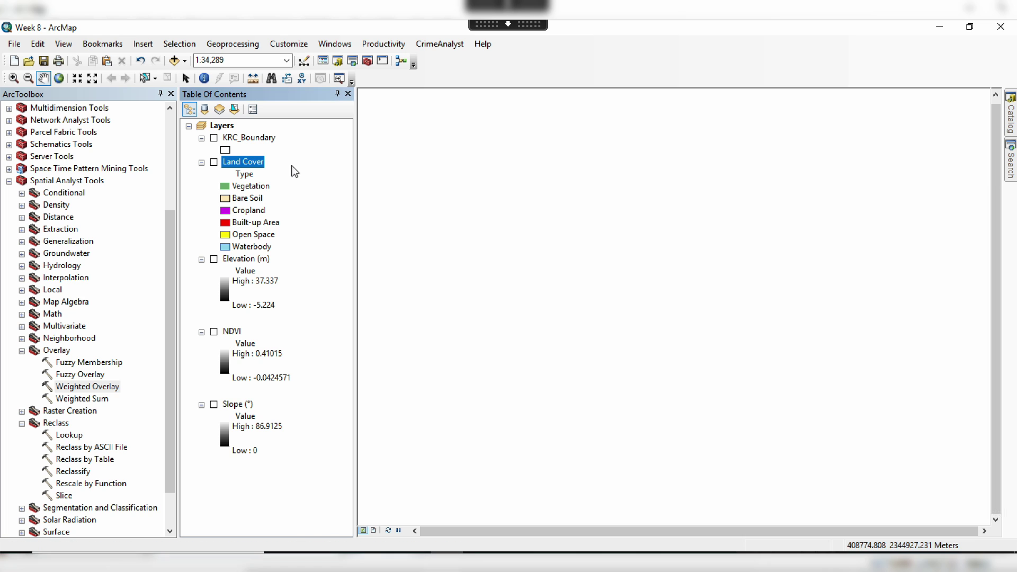
- Preview the KRC_Boundary, Land Cover, Elevation, NDVI and Slope layers one at a time, hiding each after viewing
{"action": "left_click", "coordinate": [214, 139]}
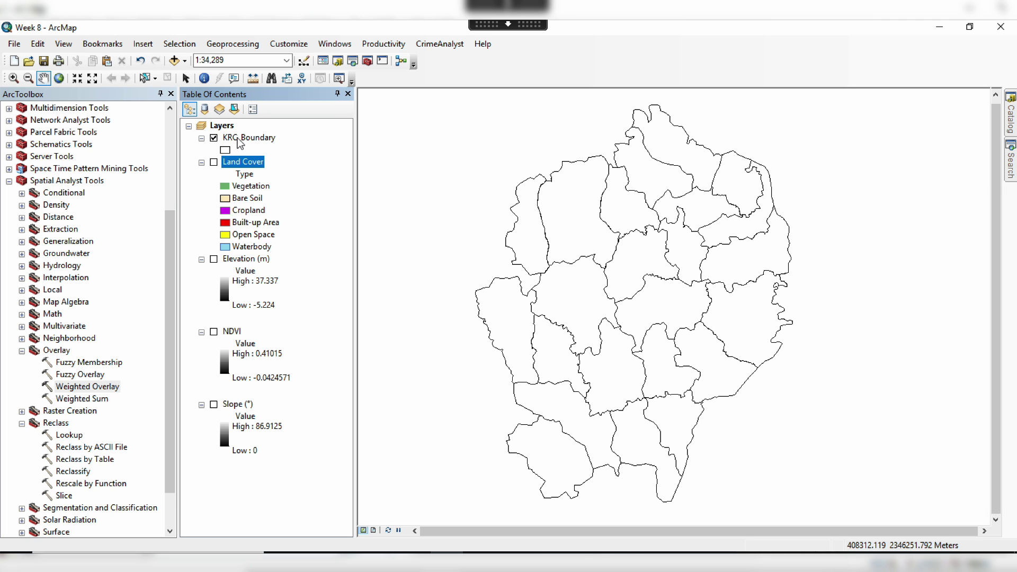
{"action": "left_click", "coordinate": [214, 138]}
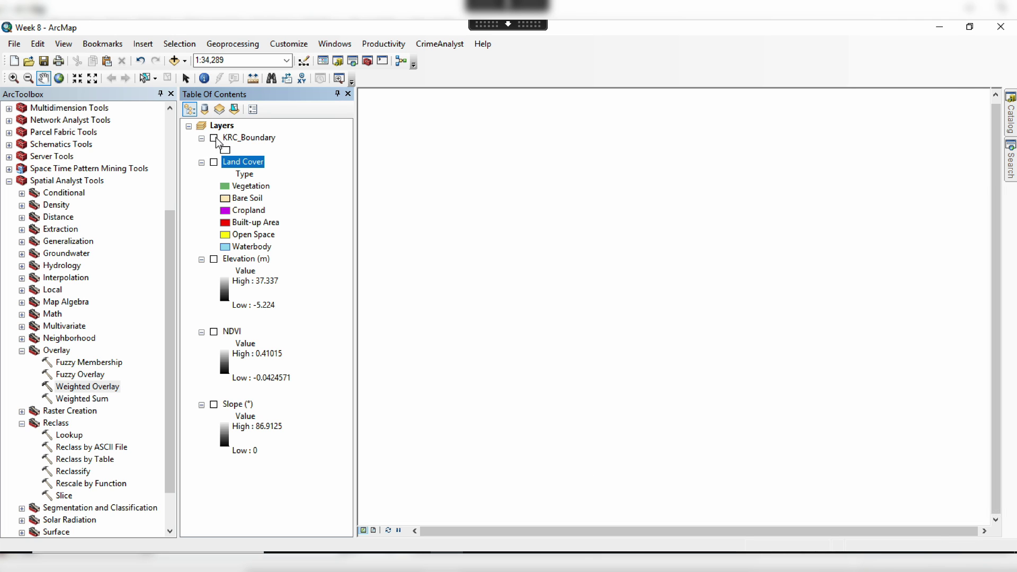
{"action": "left_click", "coordinate": [214, 162]}
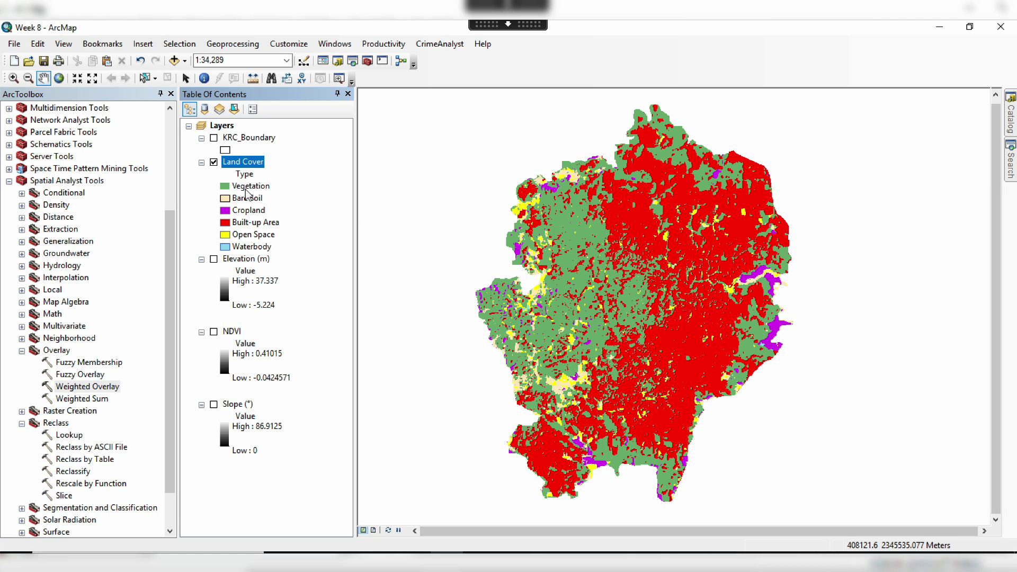
{"action": "left_click", "coordinate": [213, 162]}
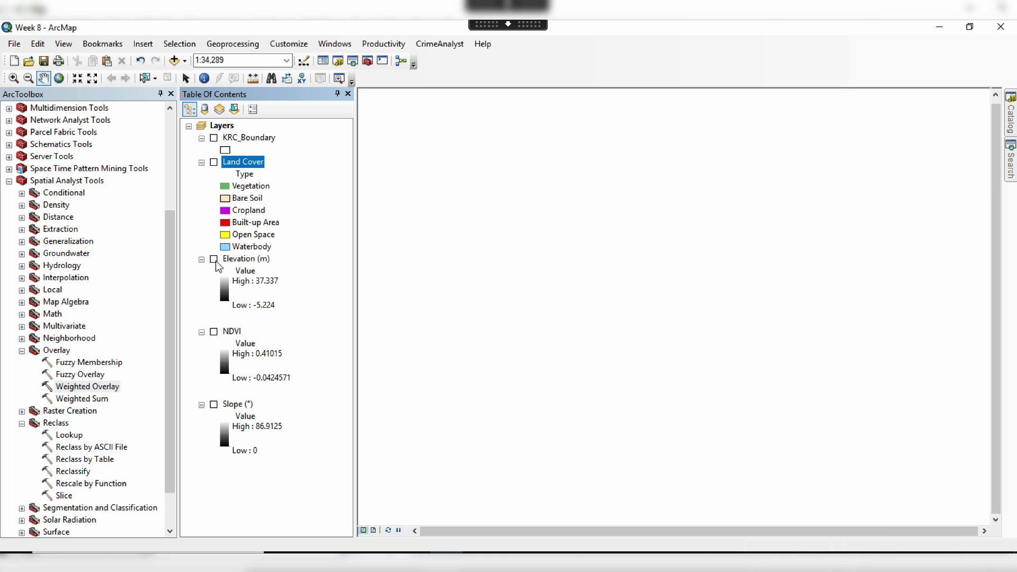
{"action": "left_click", "coordinate": [214, 260]}
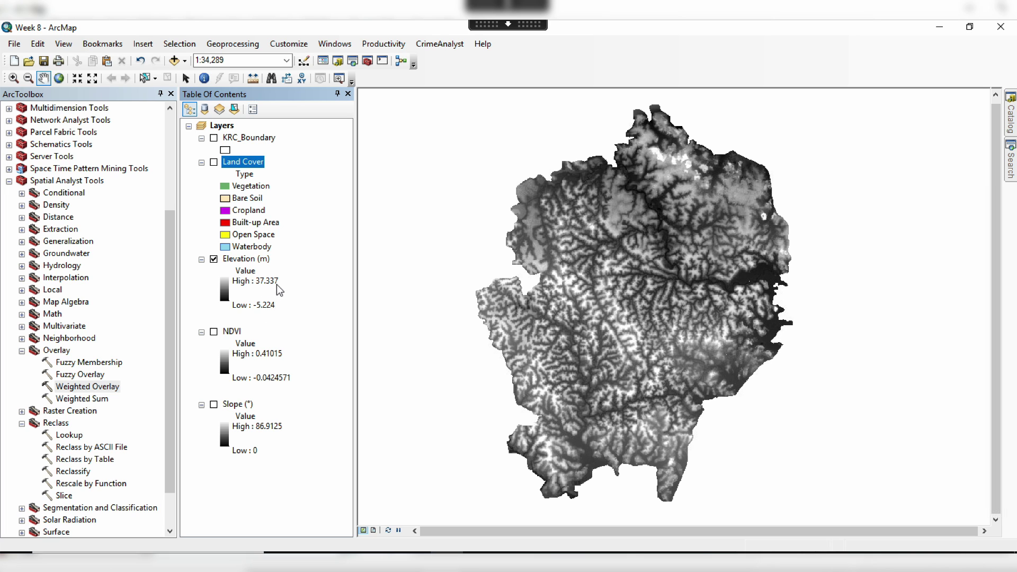
{"action": "left_click", "coordinate": [214, 261]}
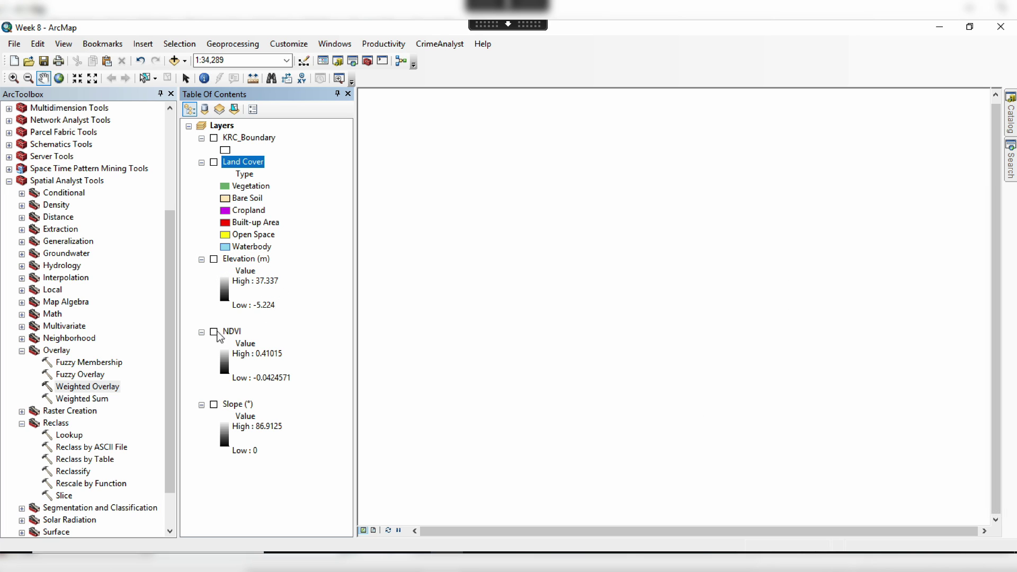
{"action": "left_click", "coordinate": [215, 332]}
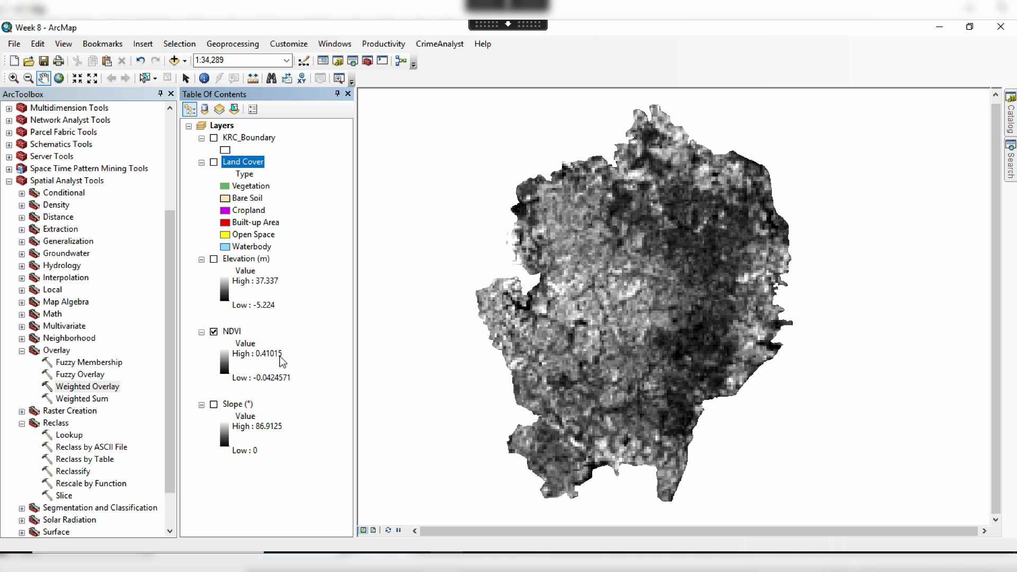
{"action": "left_click", "coordinate": [214, 332]}
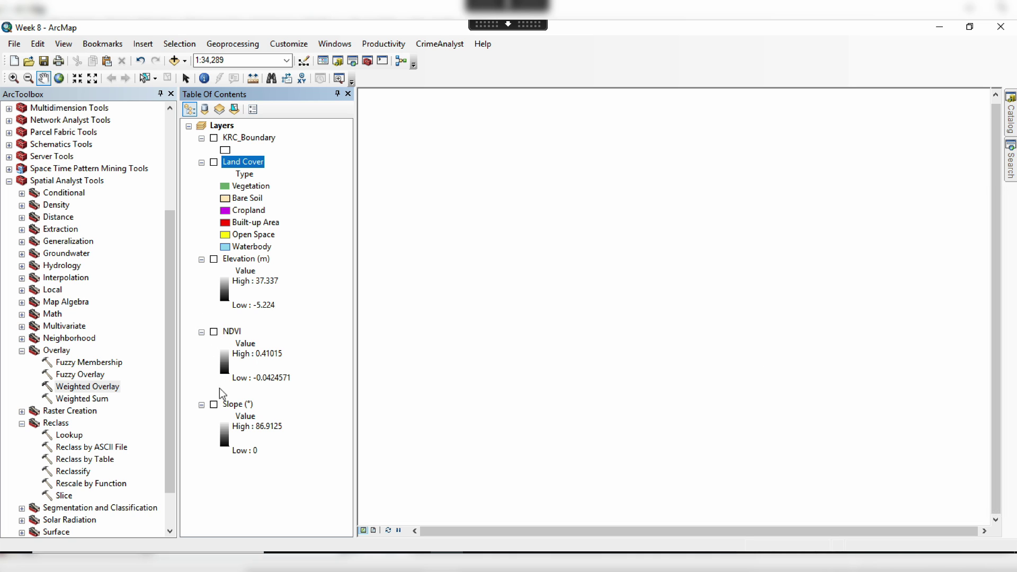
{"action": "left_click", "coordinate": [214, 405]}
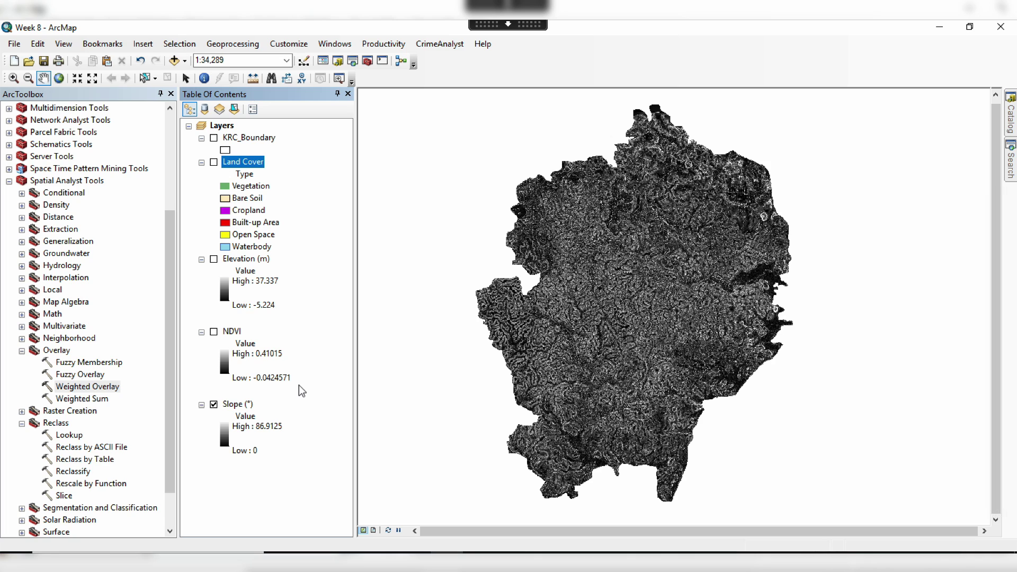
{"action": "left_click", "coordinate": [216, 409]}
{"action": "left_click", "coordinate": [214, 405]}
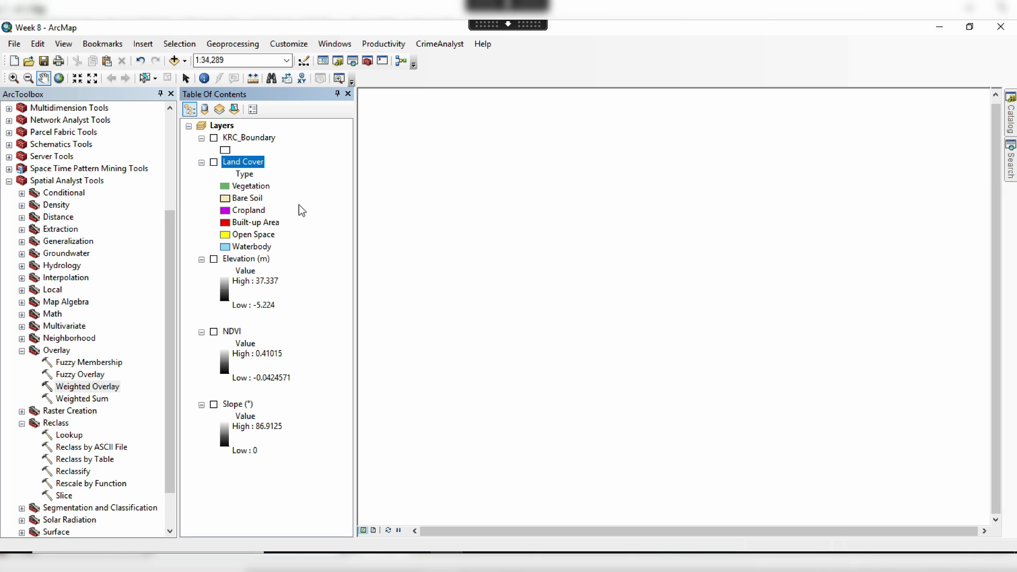
- Show the Land Cover layer and inspect its source properties, including raster information and spatial reference, and hide it again
{"action": "left_click", "coordinate": [214, 162]}
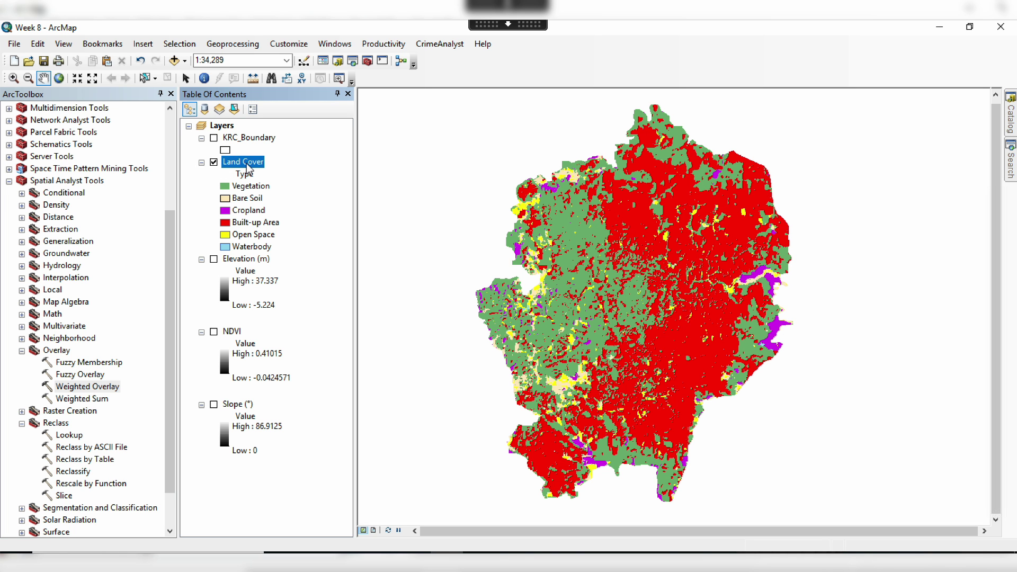
{"action": "right_click", "coordinate": [249, 168]}
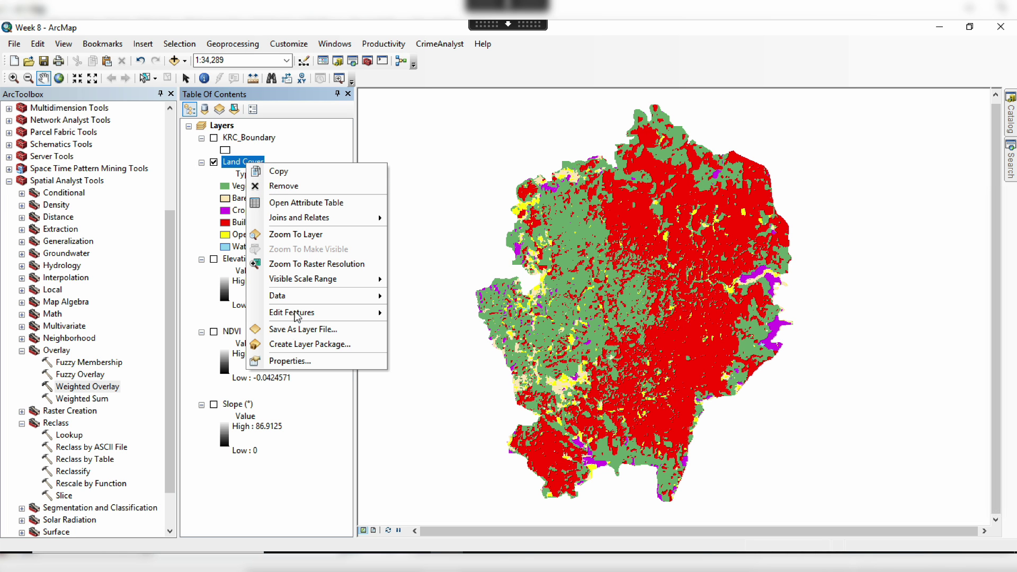
{"action": "left_click", "coordinate": [294, 362]}
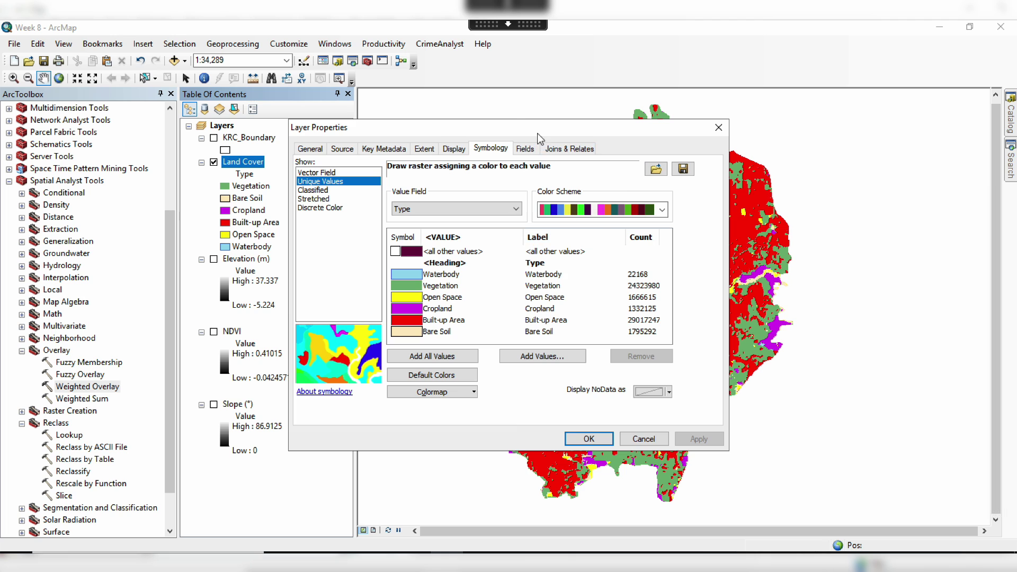
{"action": "left_click_drag", "start_coordinate": [537, 132], "coordinate": [638, 135]}
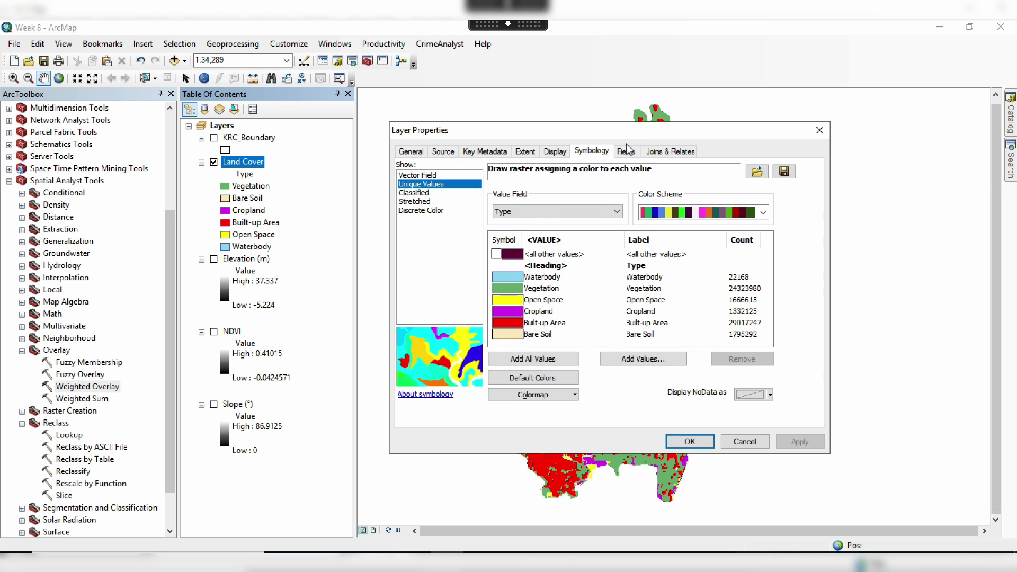
{"action": "left_click", "coordinate": [449, 152]}
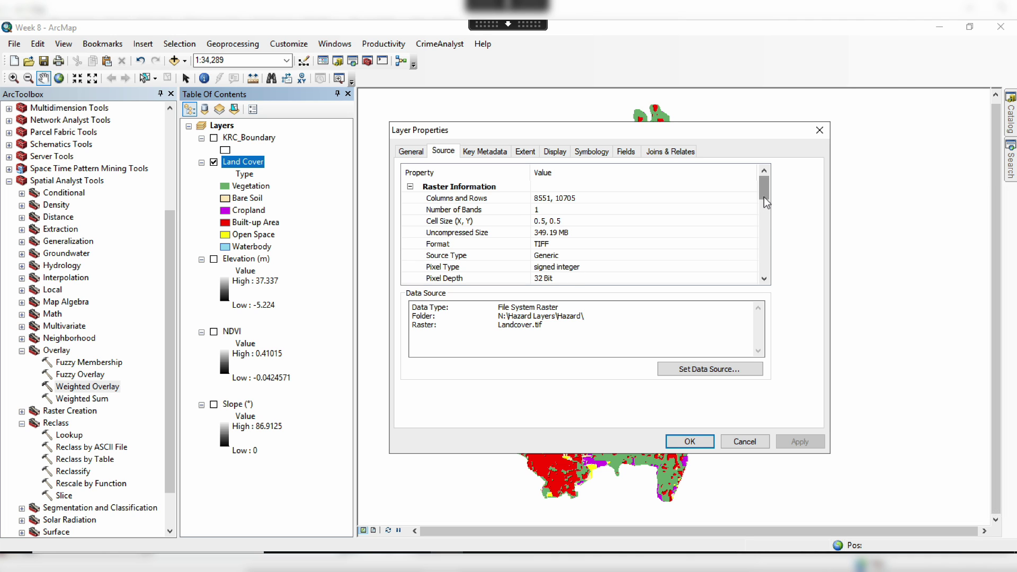
{"action": "left_click_drag", "start_coordinate": [764, 198], "coordinate": [761, 244]}
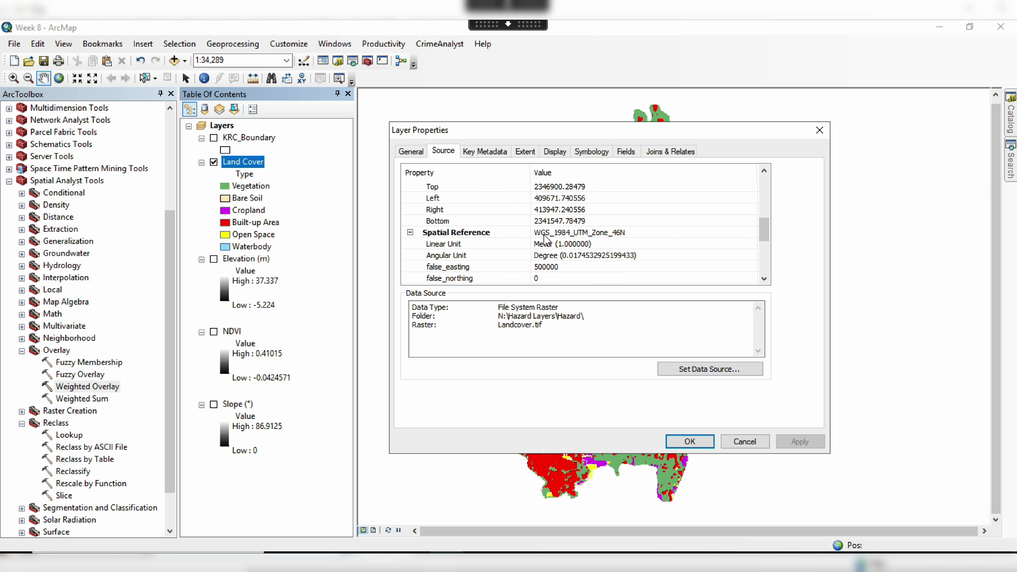
{"action": "left_click", "coordinate": [680, 443]}
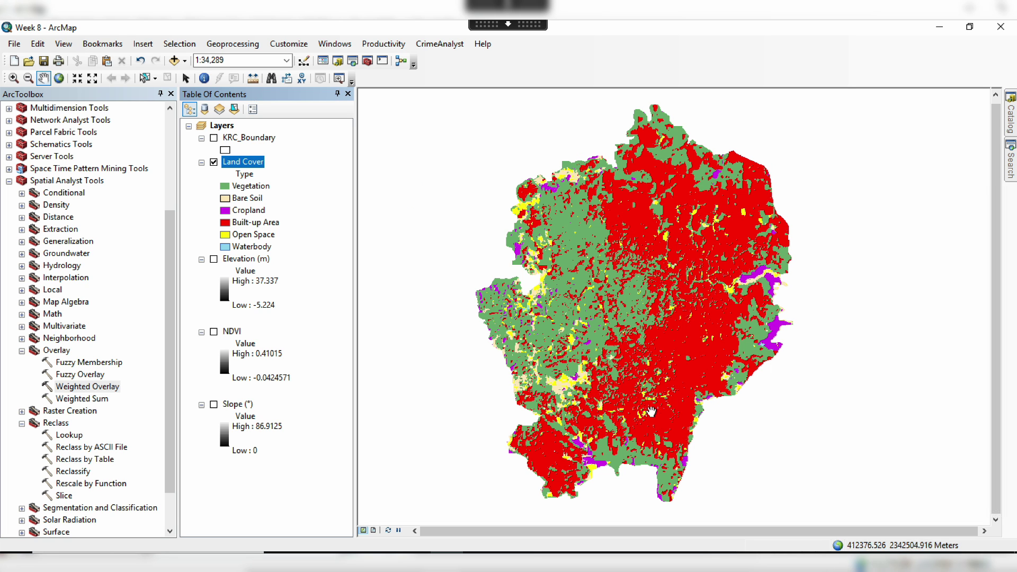
{"action": "left_click", "coordinate": [214, 162]}
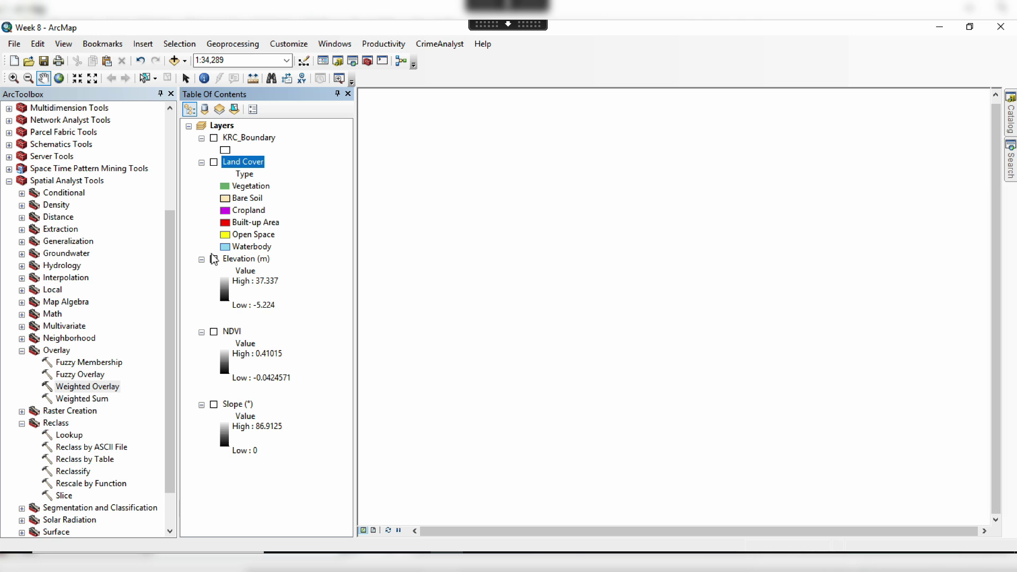
- Show the Elevation (m) layer, inspect its raster source properties, including the pixel type, and hide it again
{"action": "left_click", "coordinate": [214, 259]}
{"action": "right_click", "coordinate": [249, 260]}
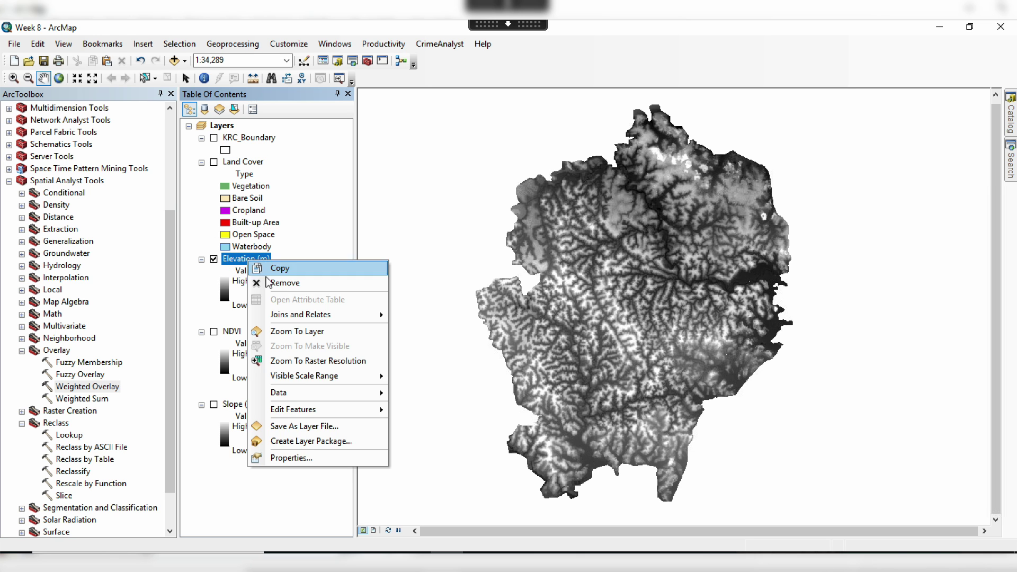
{"action": "left_click", "coordinate": [308, 459]}
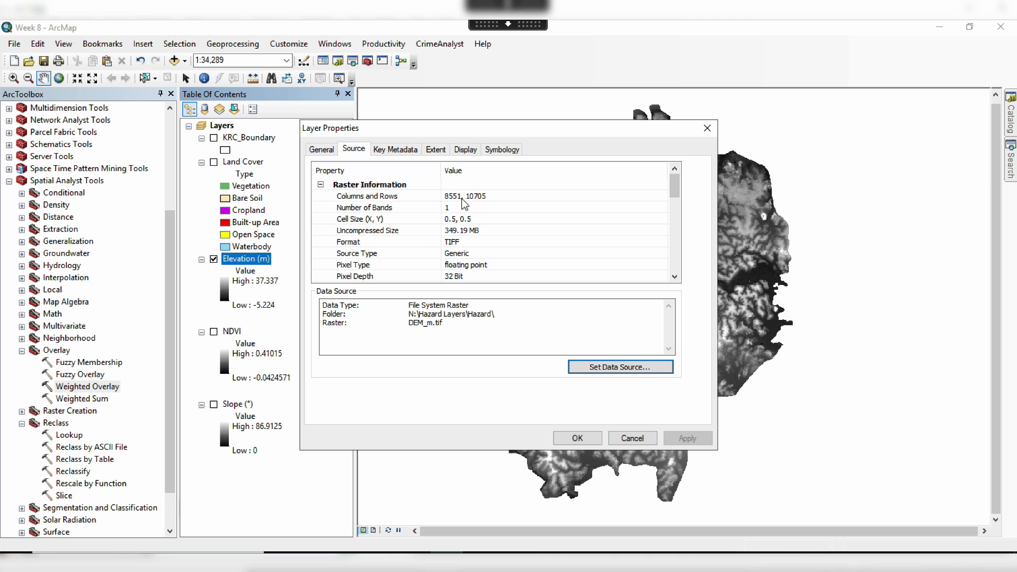
{"action": "mouse_move", "coordinate": [676, 192]}
{"action": "left_mouse_down"}
{"action": "mouse_move", "coordinate": [676, 242]}
{"action": "mouse_move", "coordinate": [674, 197]}
{"action": "left_mouse_up"}
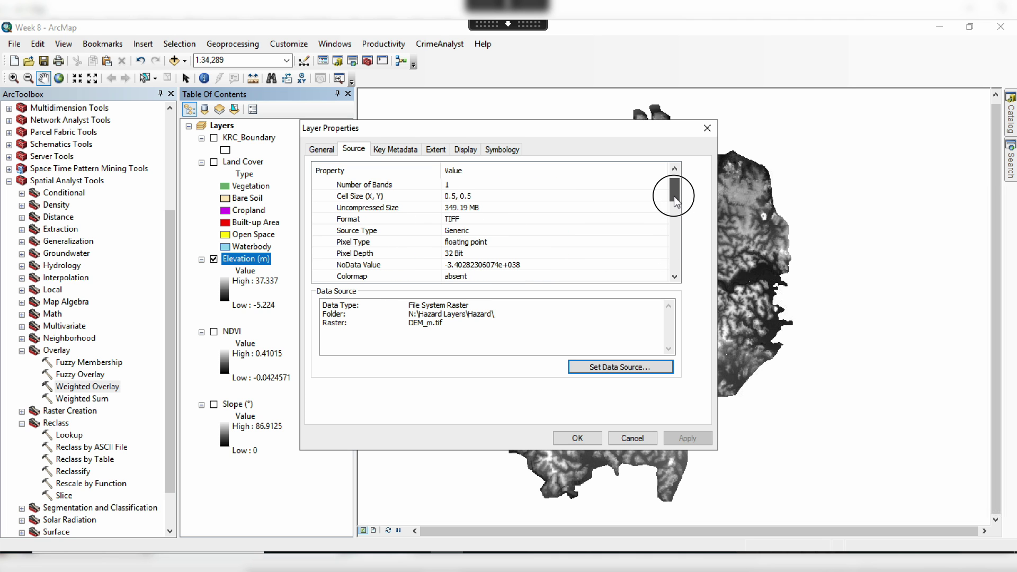
{"action": "left_click", "coordinate": [477, 243]}
{"action": "left_click", "coordinate": [501, 243]}
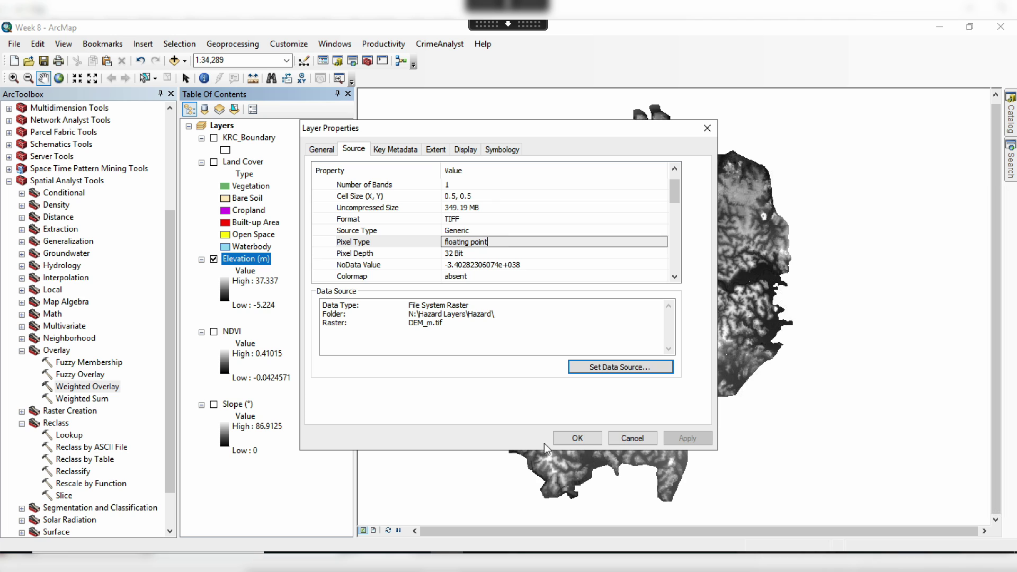
{"action": "left_click", "coordinate": [579, 440]}
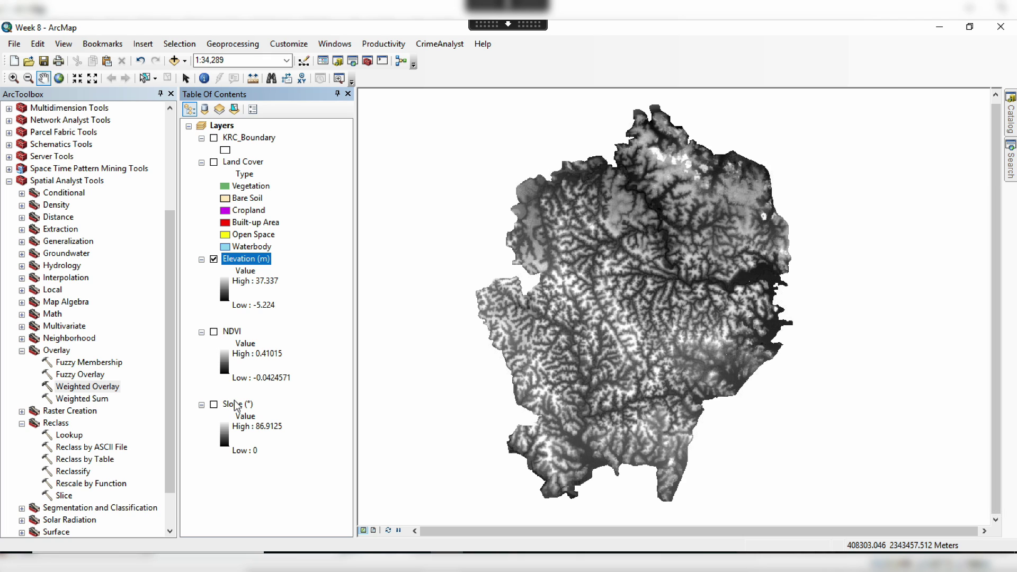
{"action": "left_click", "coordinate": [214, 259]}
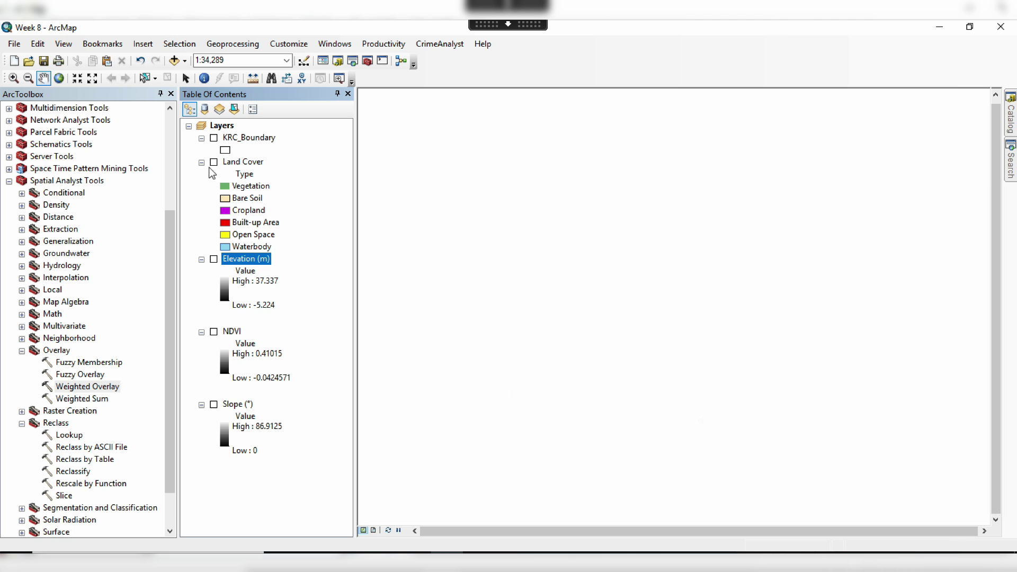
- Show the Land Cover layer and examine the class values and types in its attribute table
{"action": "left_click", "coordinate": [214, 162]}
{"action": "right_click", "coordinate": [253, 166]}
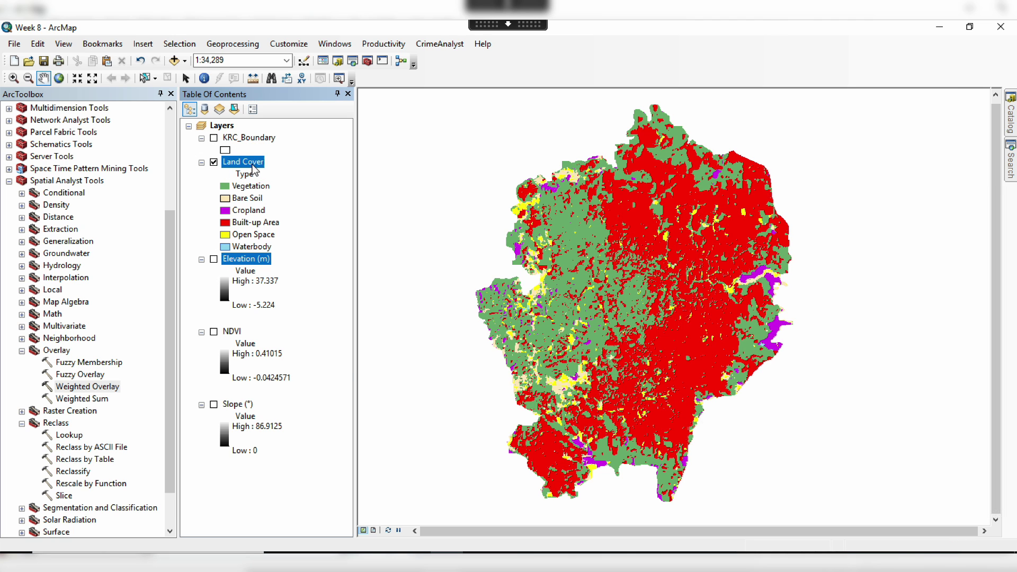
{"action": "left_click", "coordinate": [288, 207]}
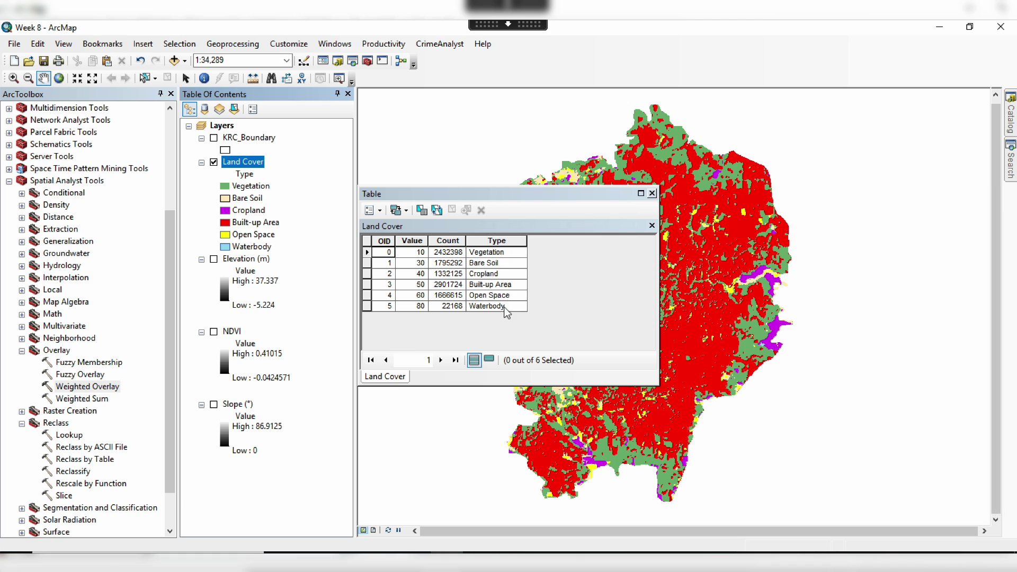
{"action": "left_click", "coordinate": [421, 255]}
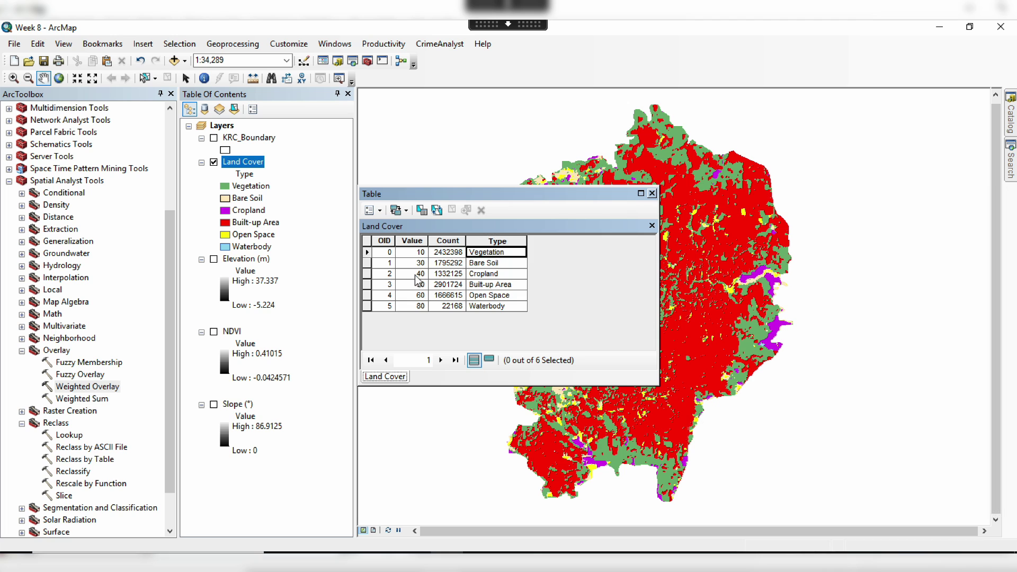
{"action": "left_click", "coordinate": [496, 273]}
{"action": "left_click", "coordinate": [419, 307]}
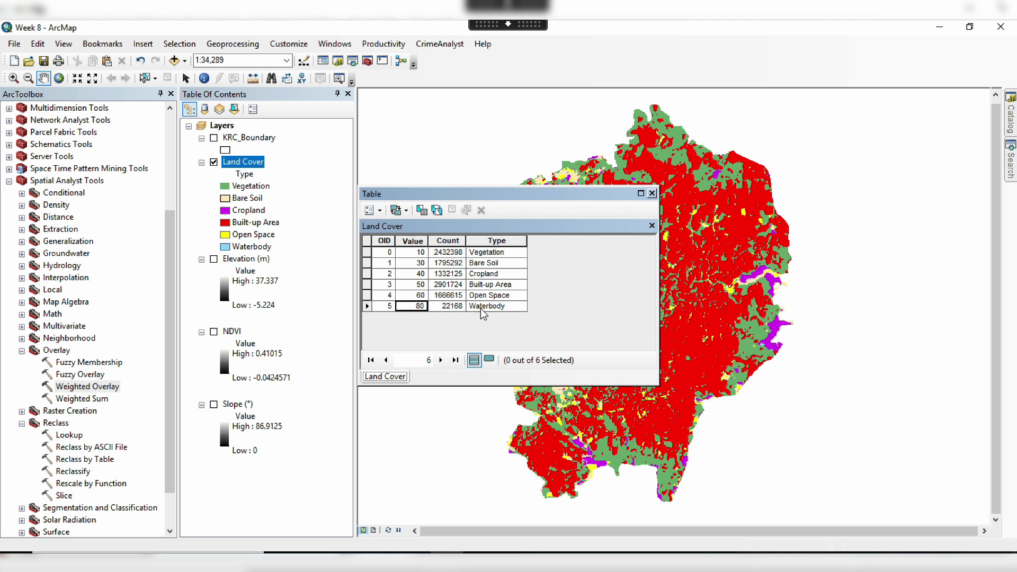
{"action": "left_click", "coordinate": [490, 306]}
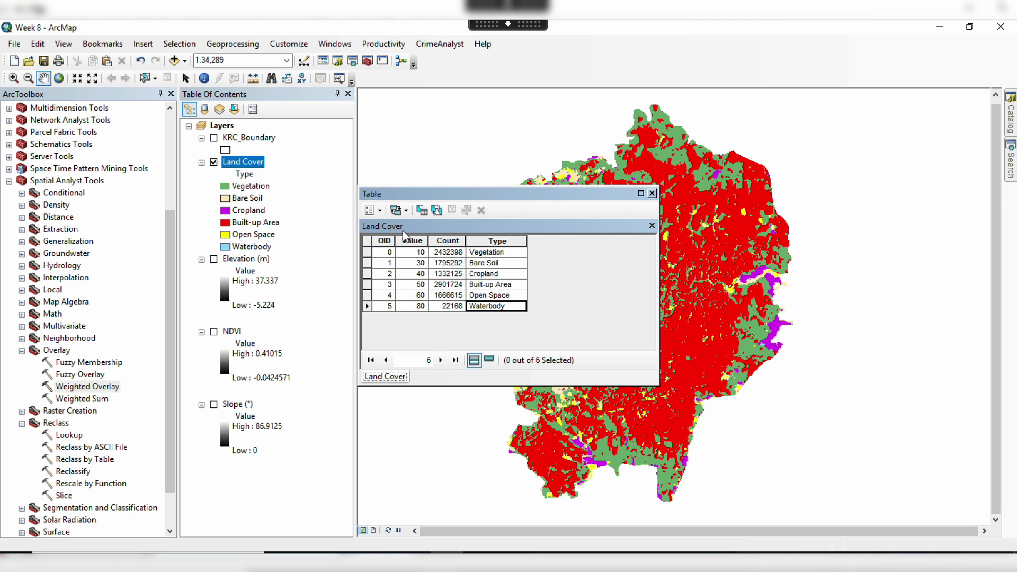
{"action": "left_click", "coordinate": [652, 193]}
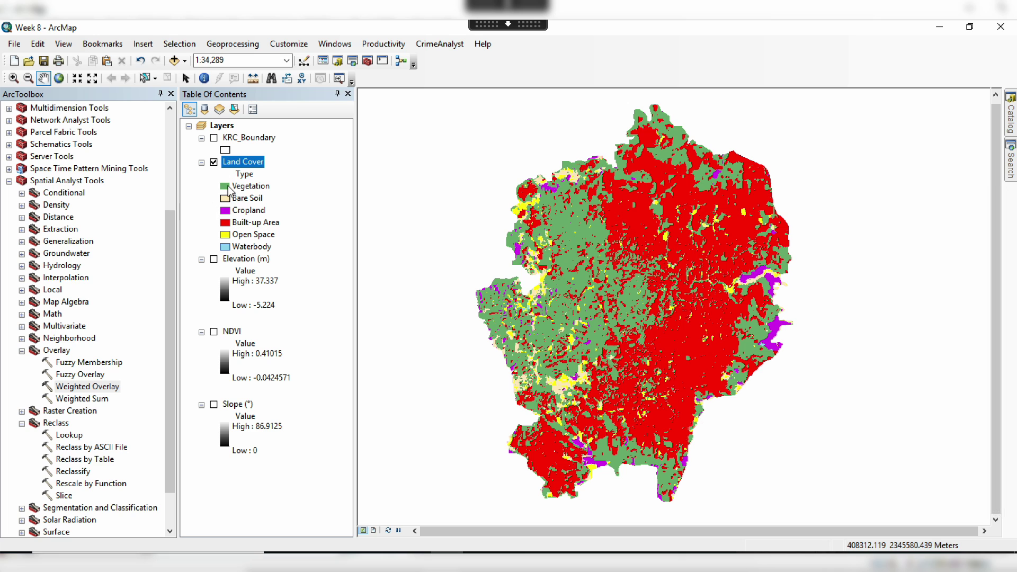
- Change the fill color of the Land Cover layer's Vegetation class to Leaf Green and save the map document
{"action": "left_click", "coordinate": [226, 187]}
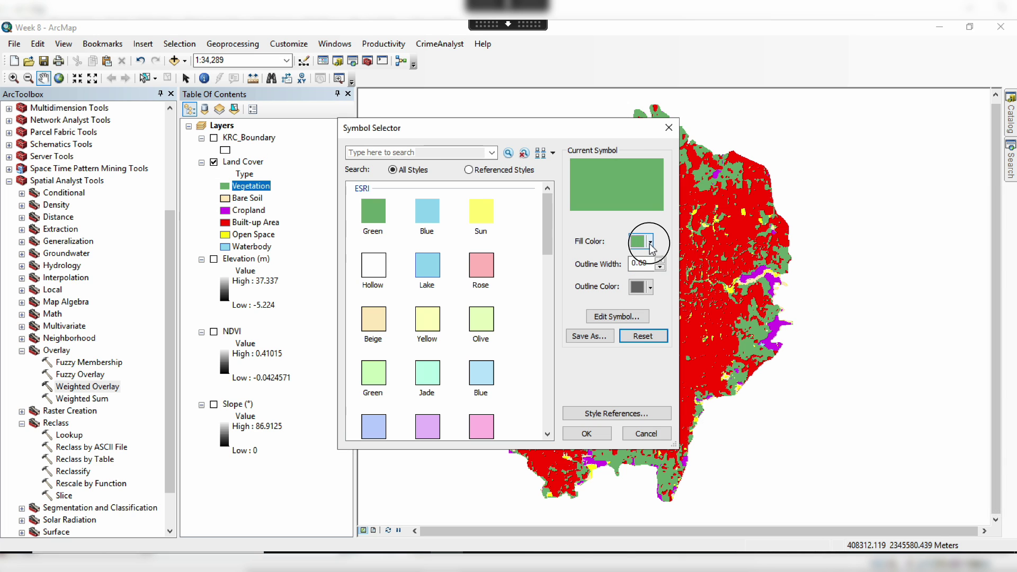
{"action": "left_click", "coordinate": [650, 242]}
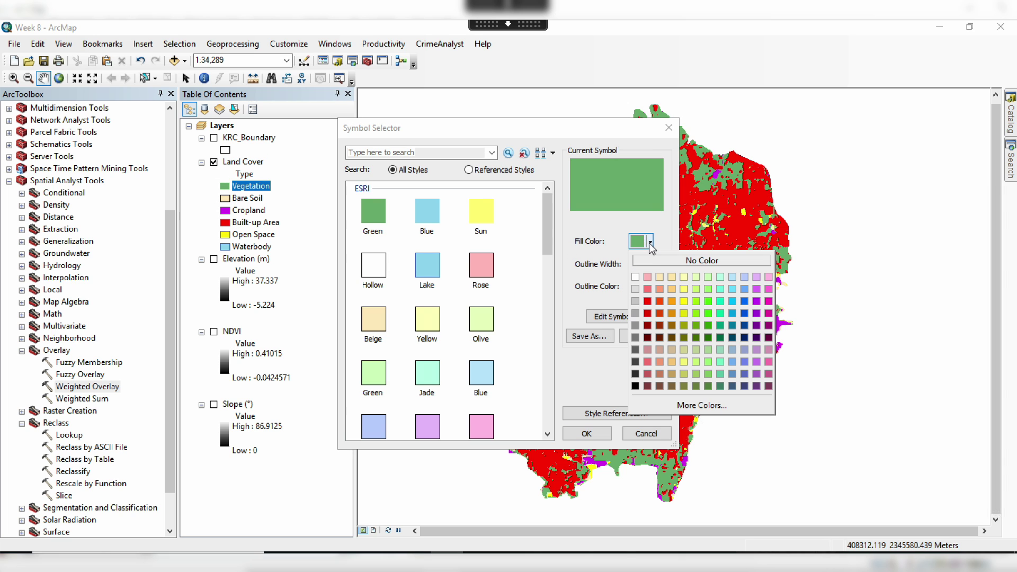
{"action": "left_click", "coordinate": [709, 325]}
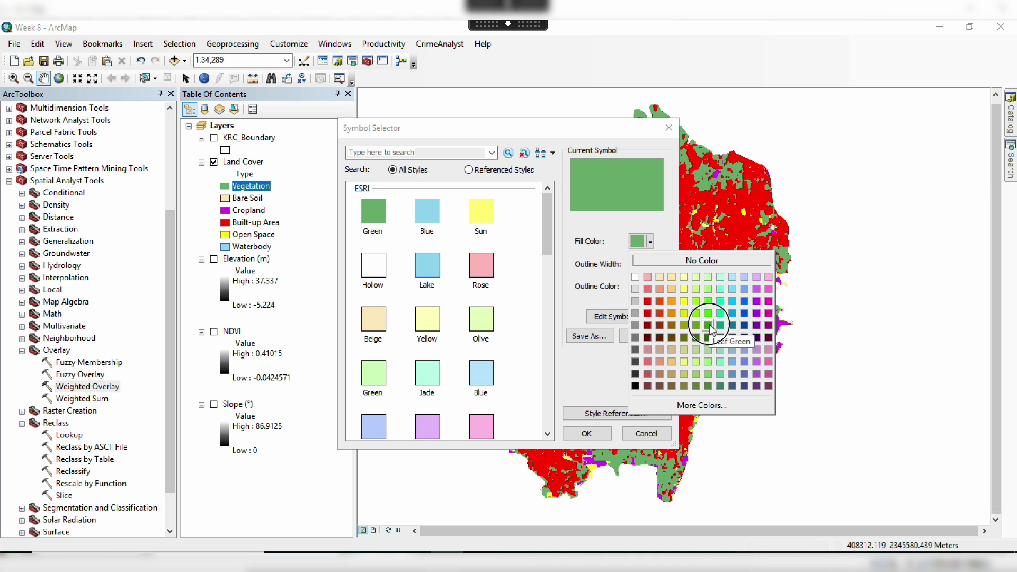
{"action": "left_click", "coordinate": [586, 434]}
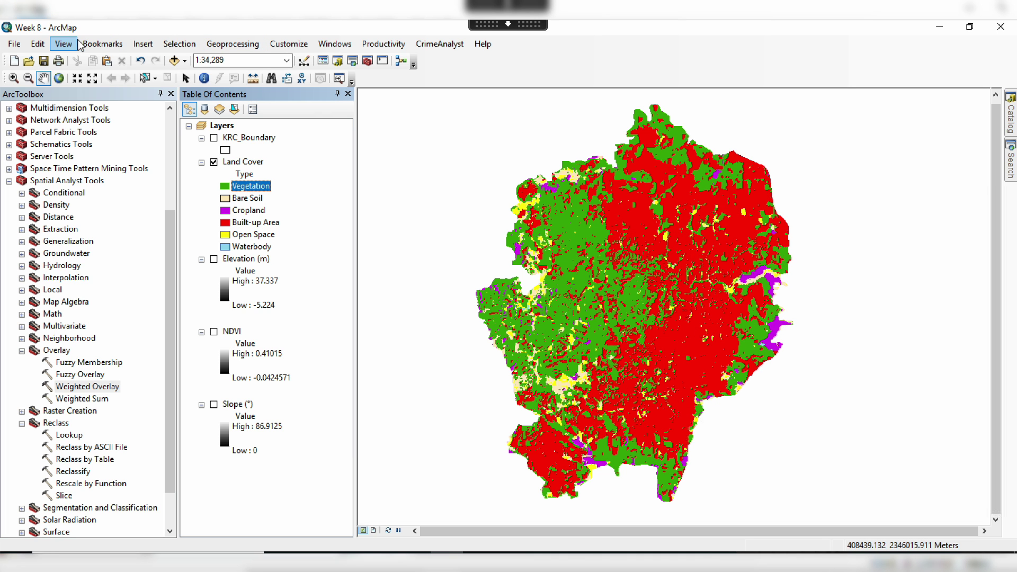
{"action": "left_click", "coordinate": [43, 60]}
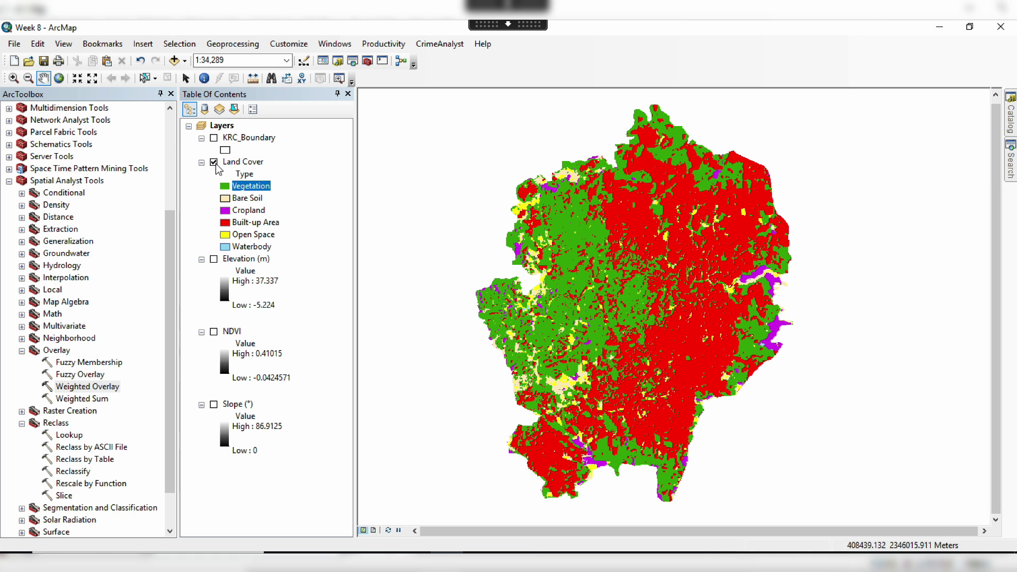
- Check the Land Cover layer's pixel type in its source properties, and display the Elevation (m) layer in its place
{"action": "right_click", "coordinate": [244, 163]}
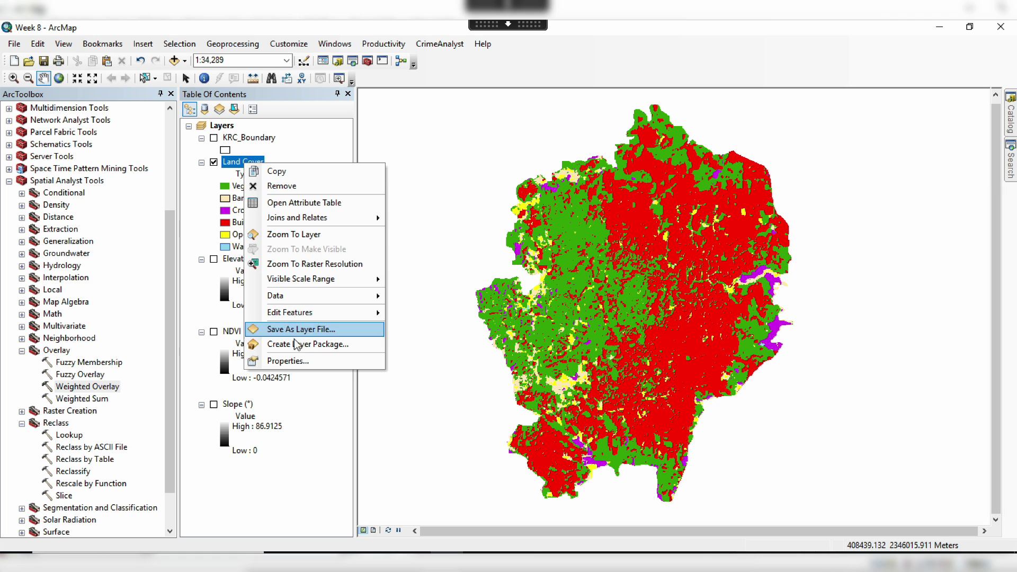
{"action": "left_click", "coordinate": [299, 361]}
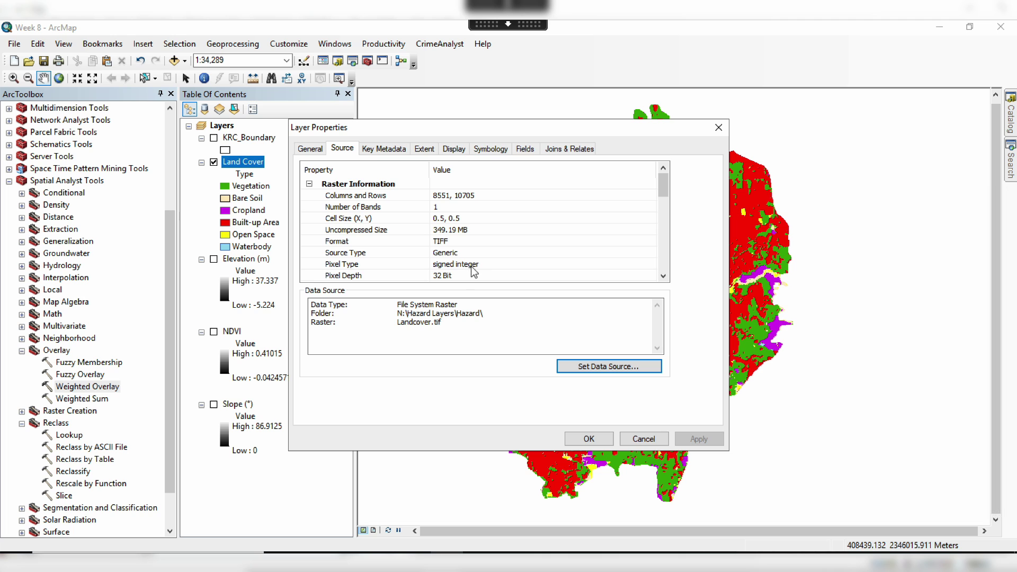
{"action": "left_click", "coordinate": [589, 439]}
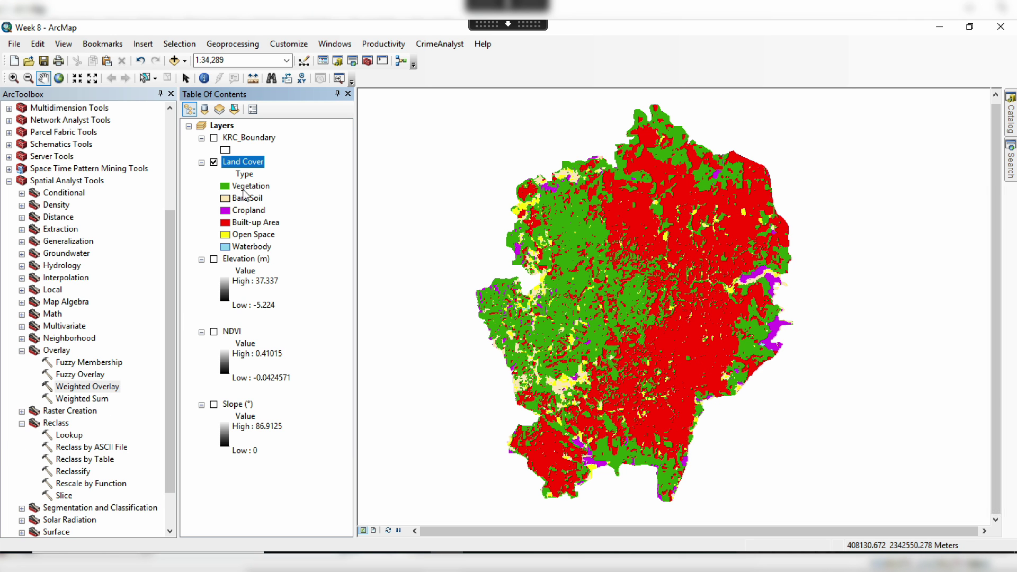
{"action": "left_click", "coordinate": [214, 162]}
{"action": "left_click", "coordinate": [214, 260]}
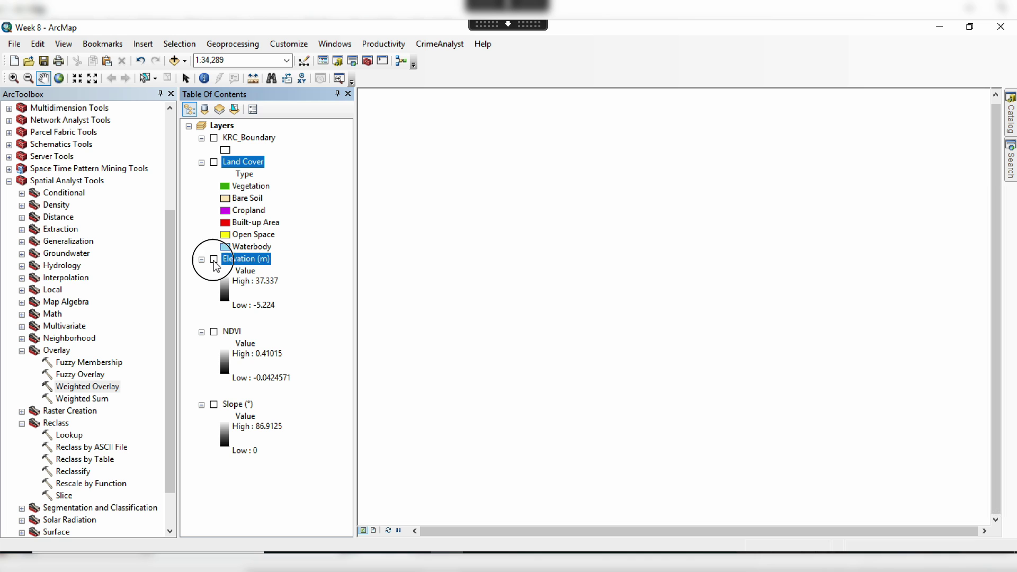
{"action": "left_click", "coordinate": [214, 259]}
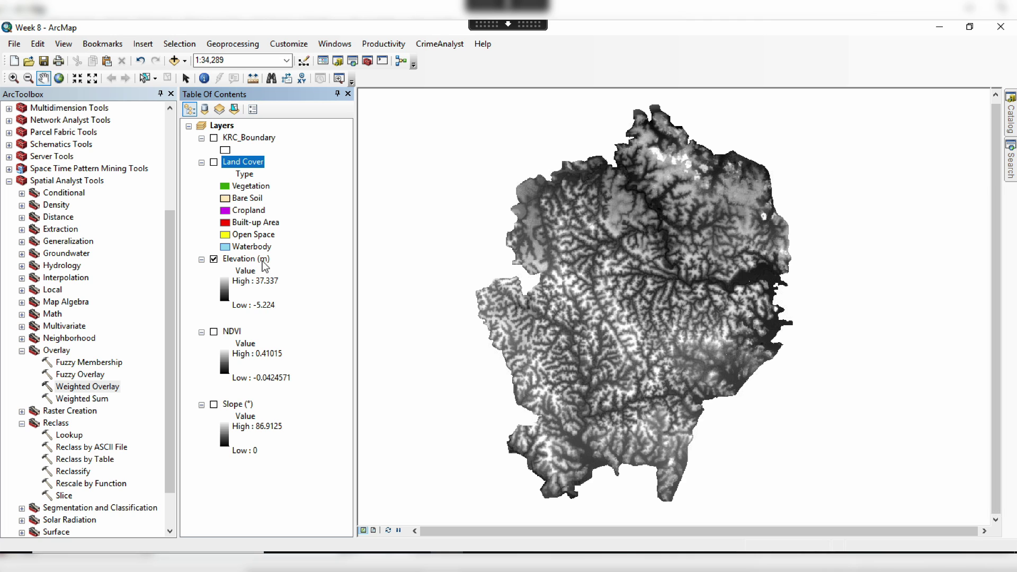
- Apply the green-yellow-red color ramp to the stretched symbology of the Elevation (m) layer
{"action": "double_click", "coordinate": [264, 262]}
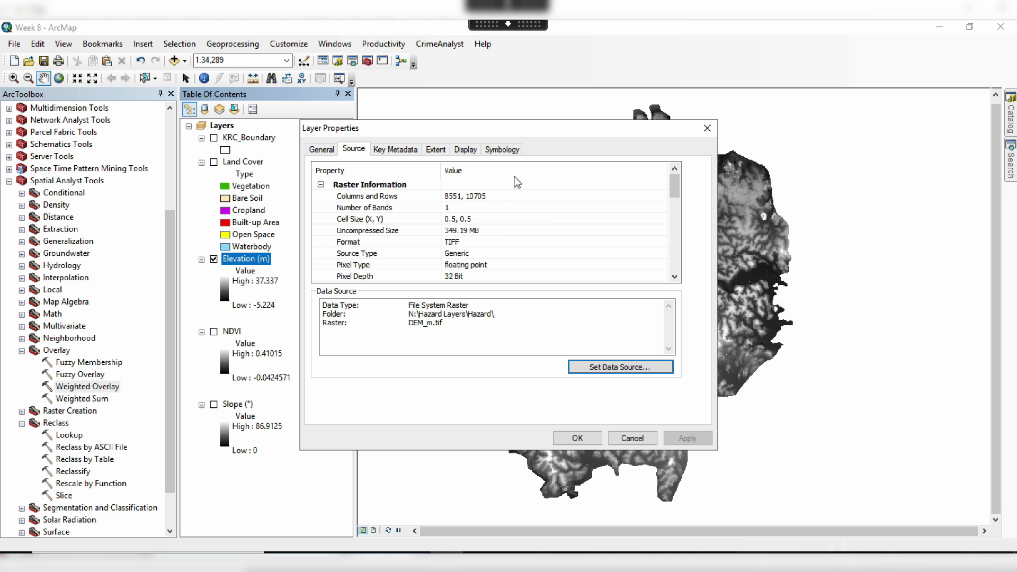
{"action": "left_click", "coordinate": [503, 150]}
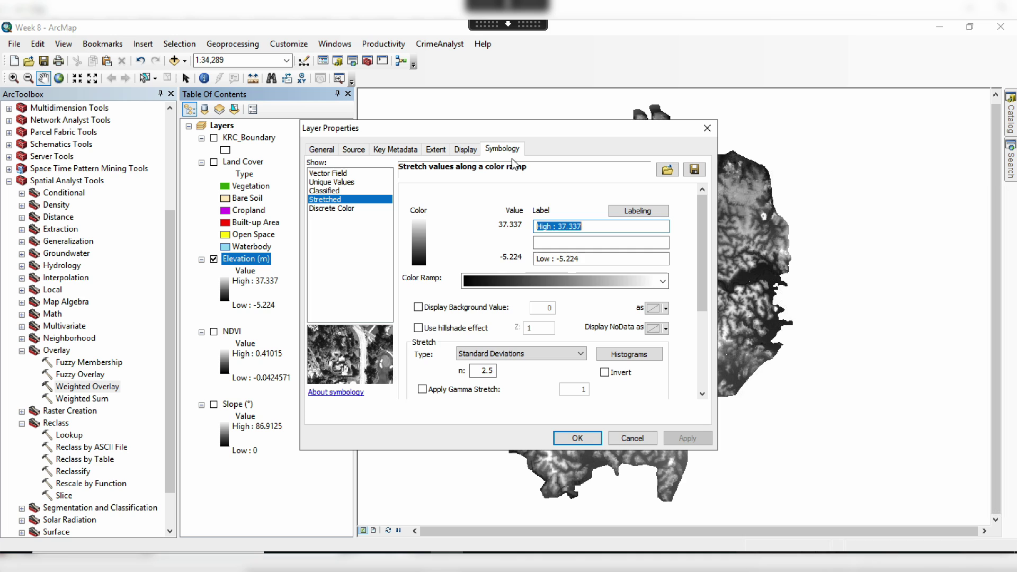
{"action": "left_click", "coordinate": [567, 282]}
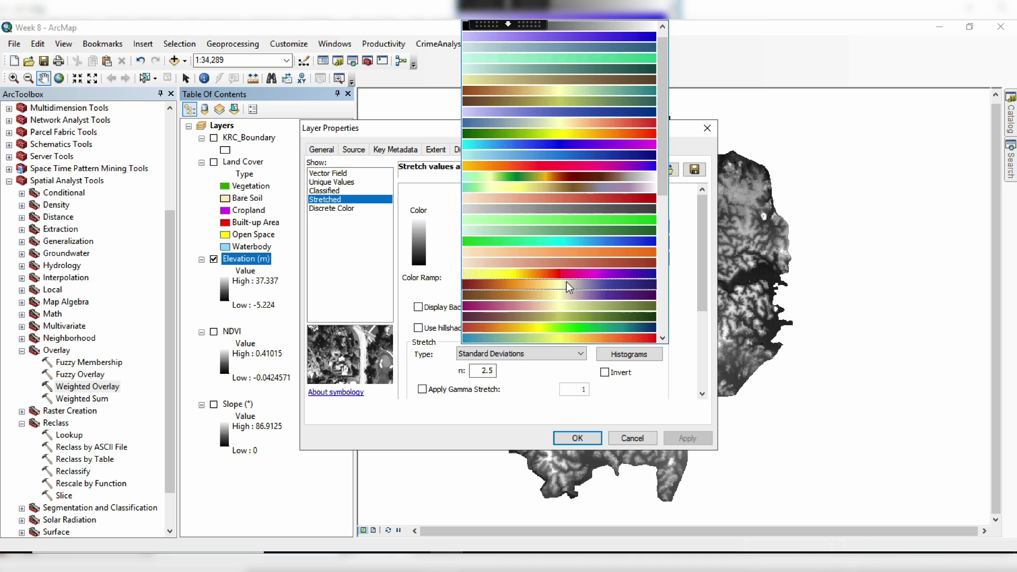
{"action": "left_click", "coordinate": [531, 135]}
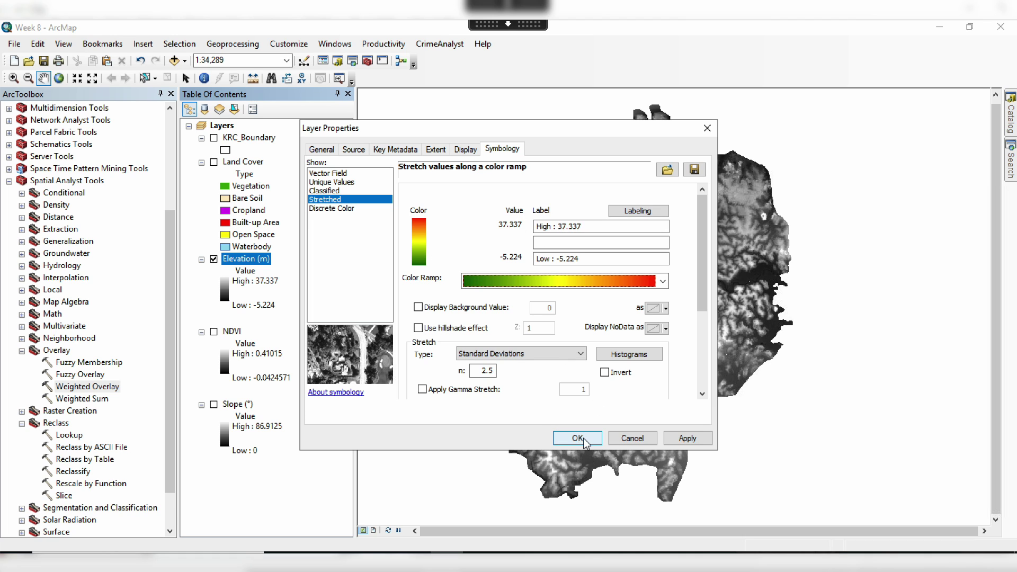
{"action": "left_click", "coordinate": [687, 439]}
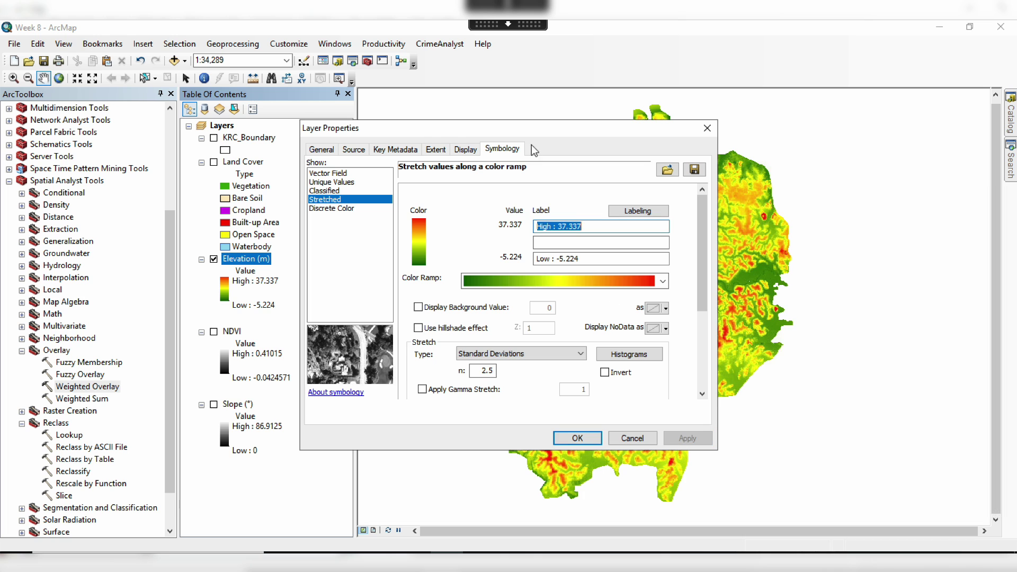
{"action": "left_click", "coordinate": [576, 438]}
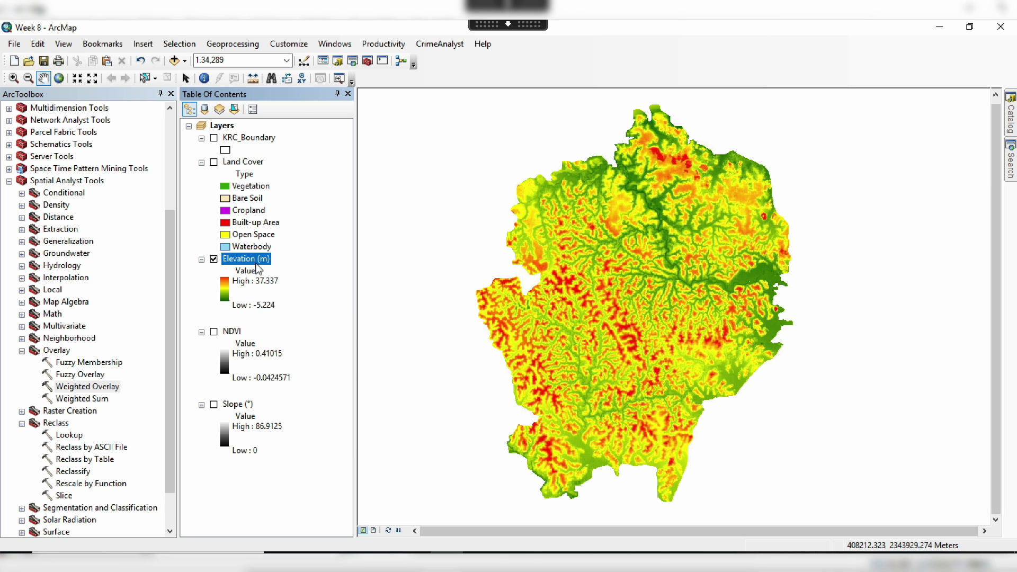
- Symbolize the Elevation (m) layer as Classified with five Natural Breaks (Jenks) classes and the green-yellow-red color ramp
{"action": "right_click", "coordinate": [257, 264]}
{"action": "left_click", "coordinate": [319, 460]}
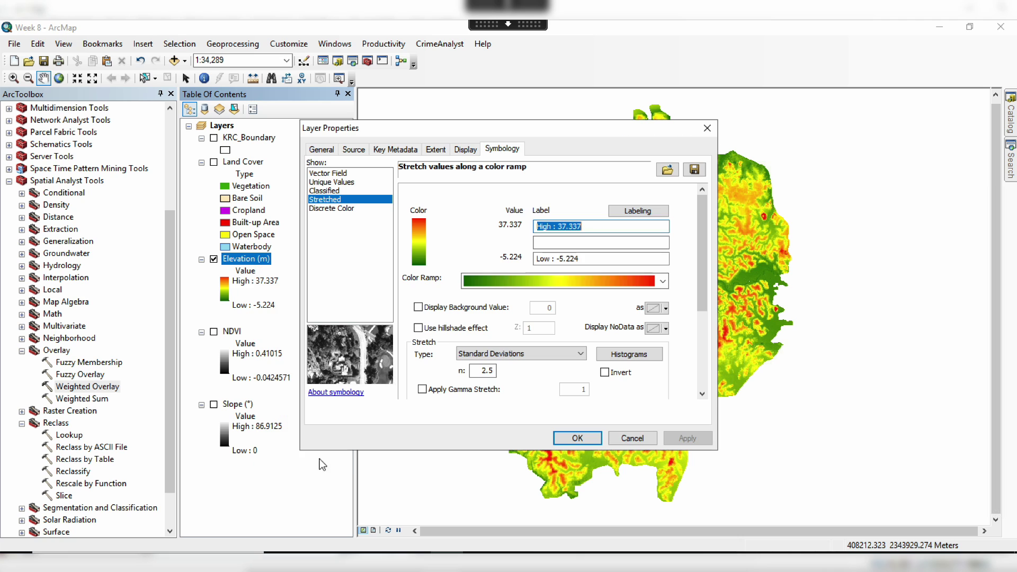
{"action": "left_click", "coordinate": [326, 192]}
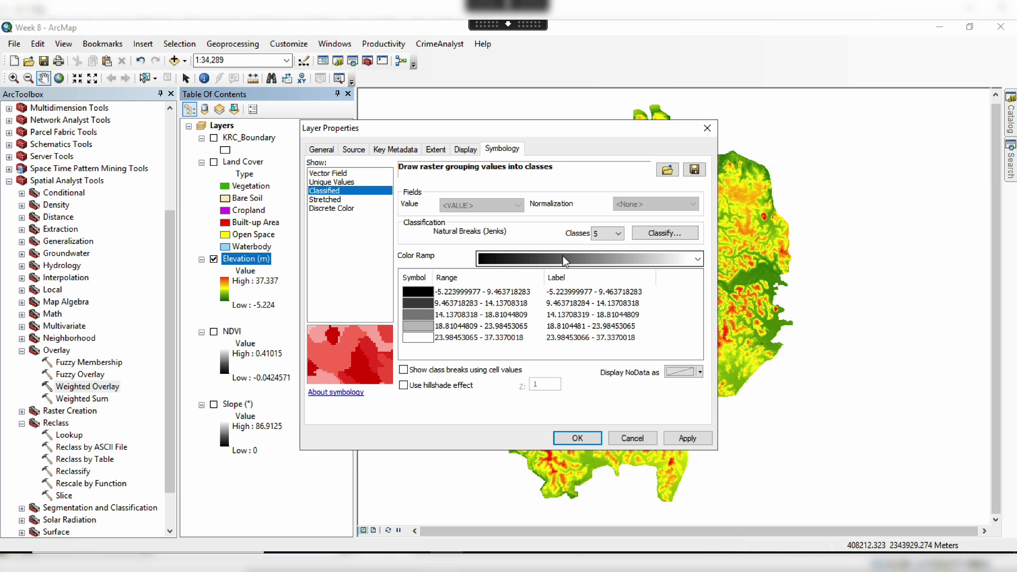
{"action": "left_click_drag", "start_coordinate": [534, 131], "coordinate": [327, 141]}
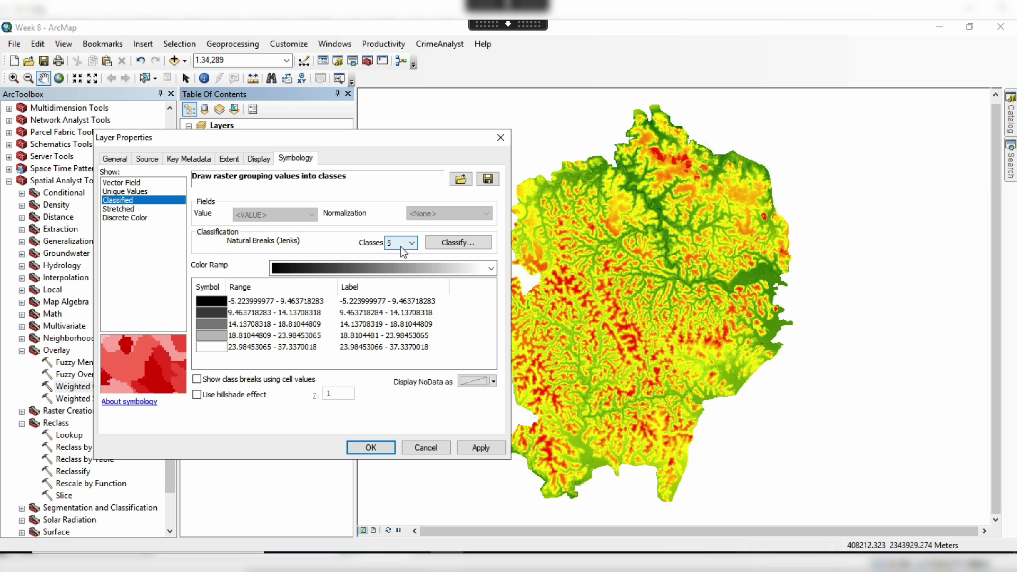
{"action": "left_click", "coordinate": [491, 270]}
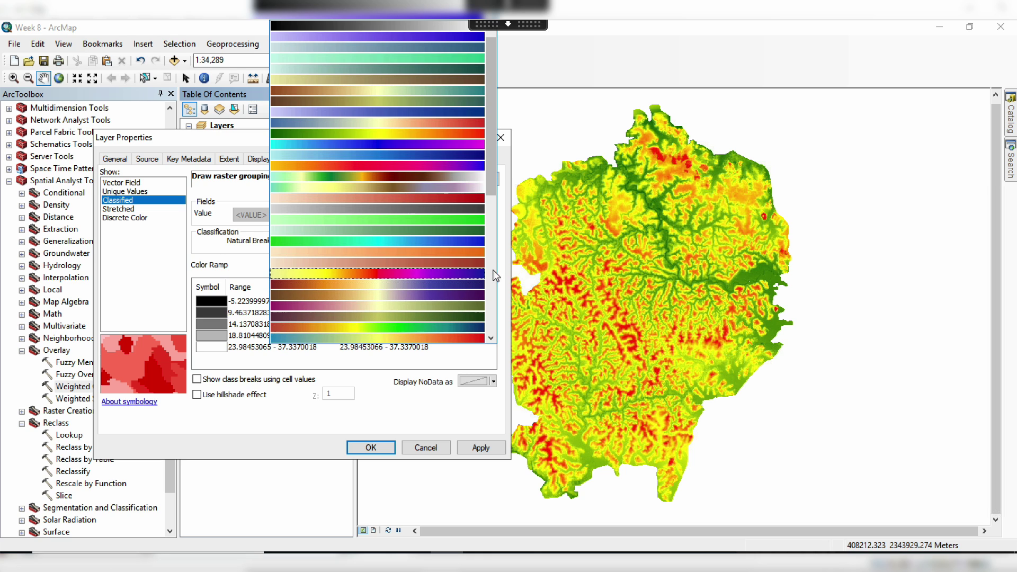
{"action": "left_click", "coordinate": [414, 136]}
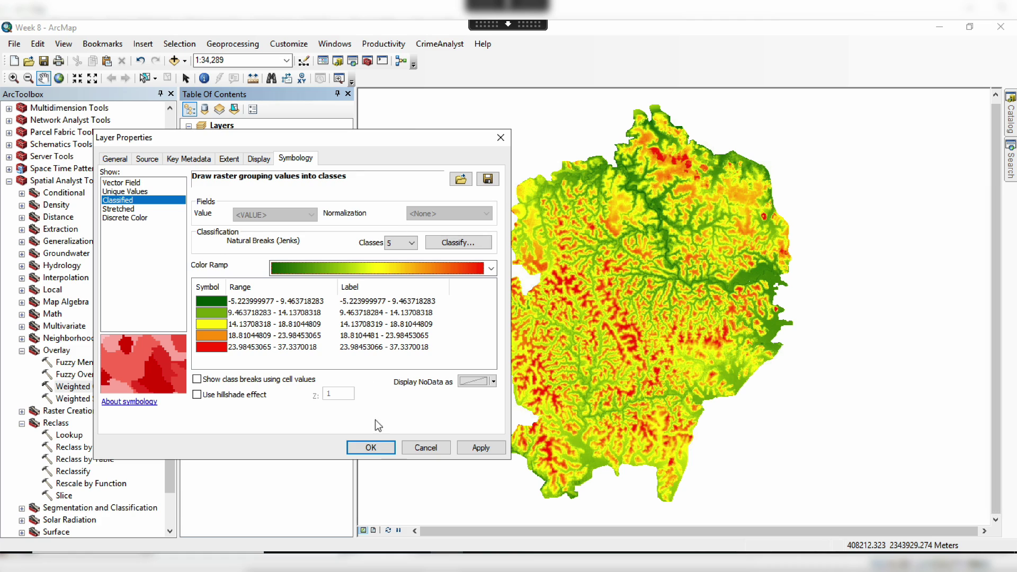
{"action": "left_click", "coordinate": [371, 447]}
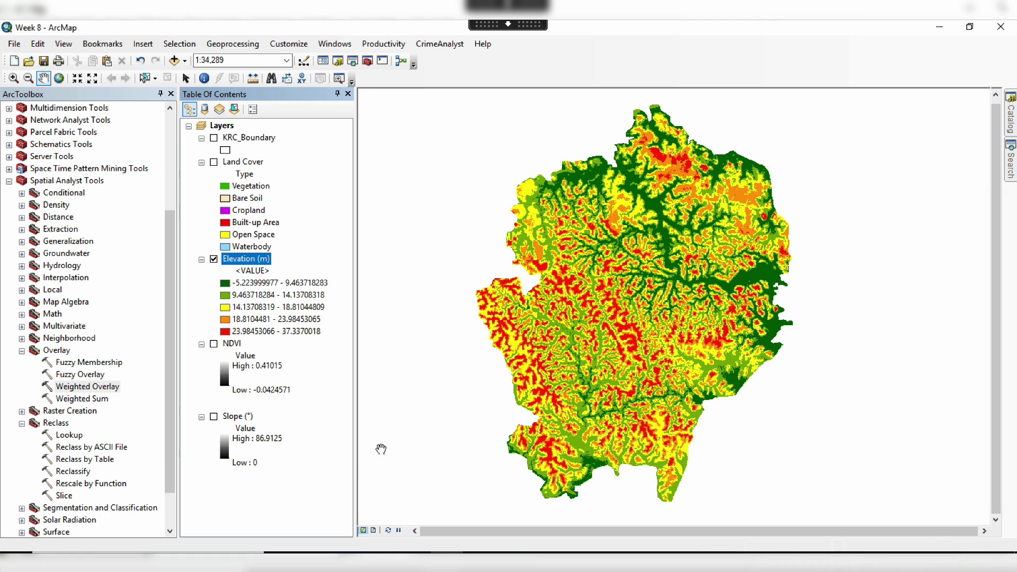
- Format the Elevation (m) class labels as numeric values with 0 decimal places and apply the change
{"action": "left_click_drag", "start_coordinate": [637, 332], "coordinate": [813, 324]}
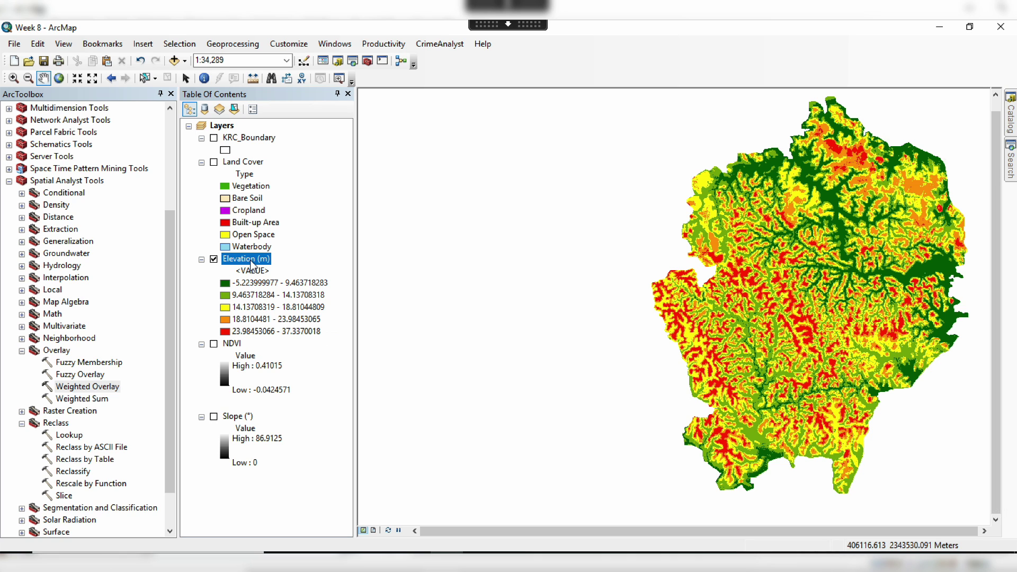
{"action": "double_click", "coordinate": [249, 260]}
{"action": "left_click_drag", "start_coordinate": [542, 133], "coordinate": [424, 126]}
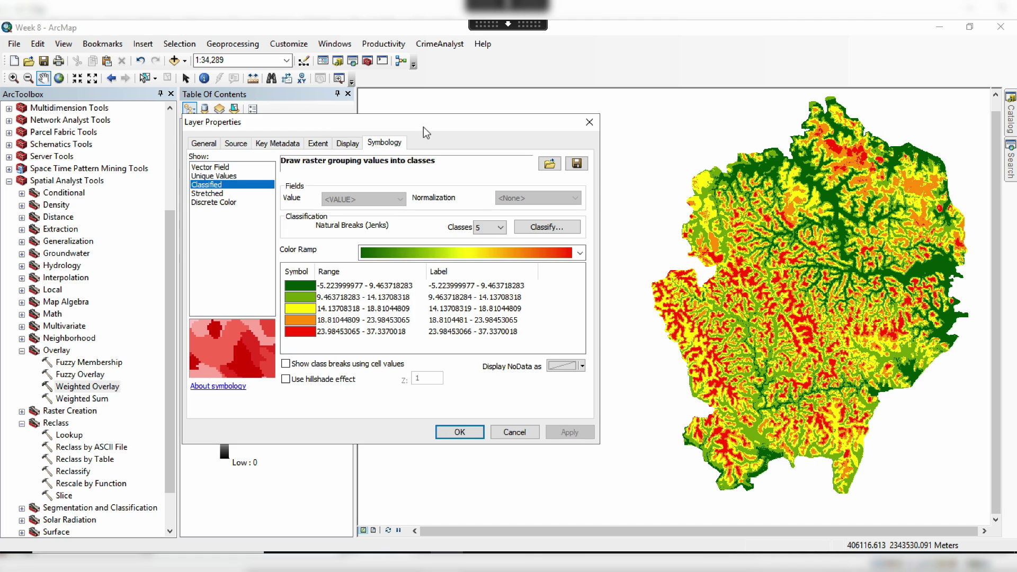
{"action": "left_click", "coordinate": [453, 275]}
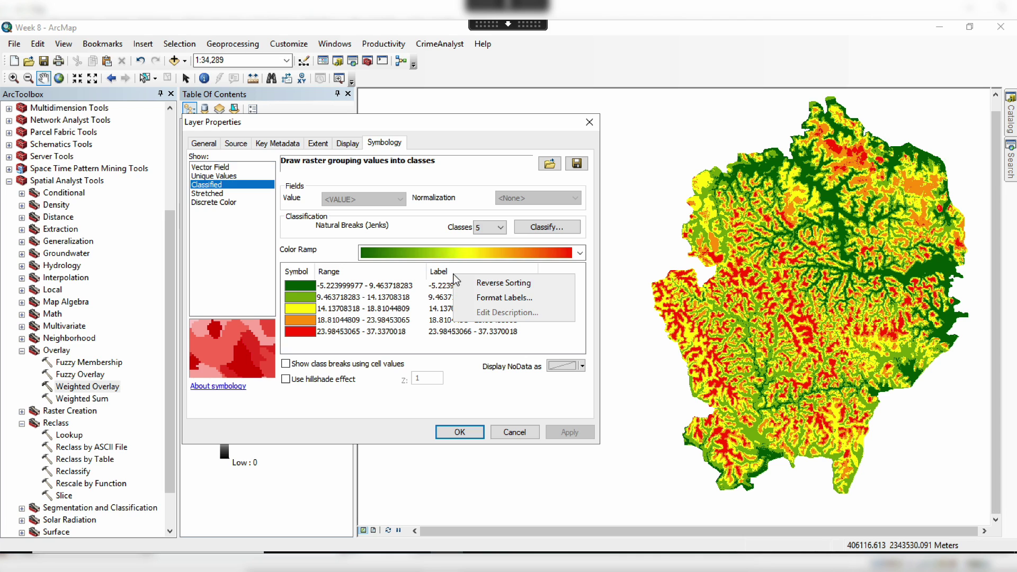
{"action": "left_click", "coordinate": [484, 298]}
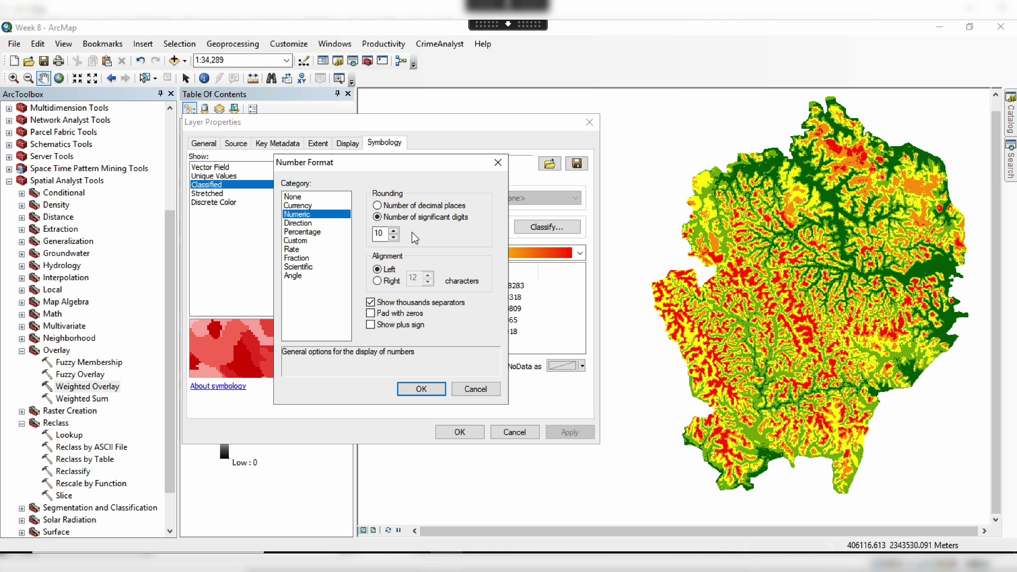
{"action": "left_click", "coordinate": [410, 207]}
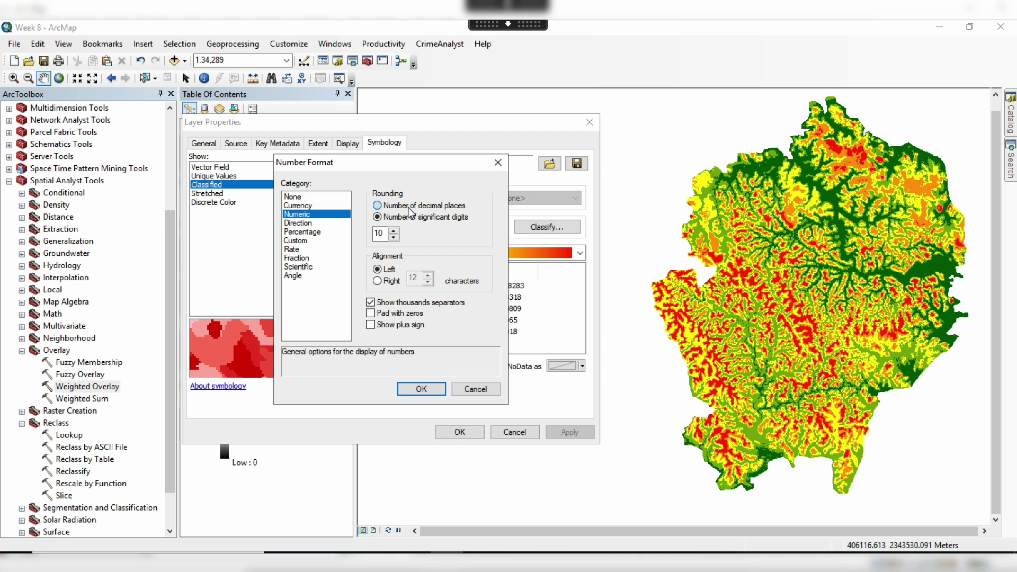
{"action": "double_click", "coordinate": [385, 235]}
{"action": "type", "text": "0"}
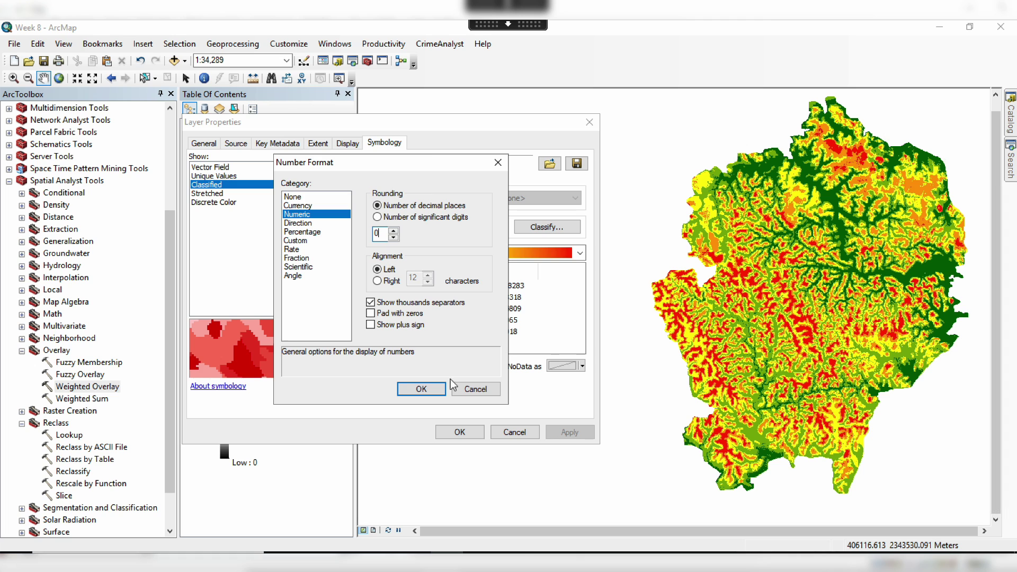
{"action": "left_click", "coordinate": [438, 395]}
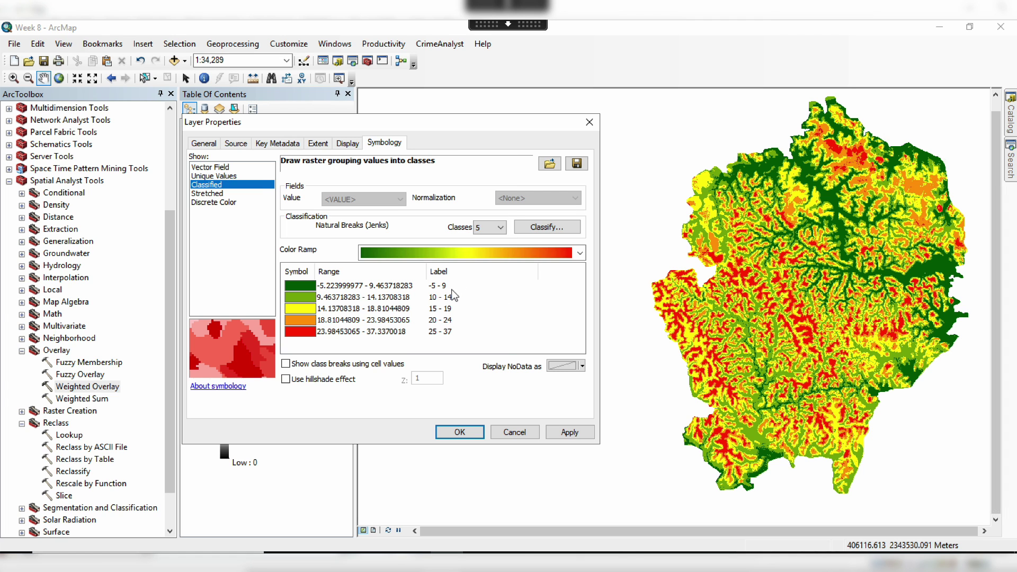
{"action": "left_click", "coordinate": [570, 431]}
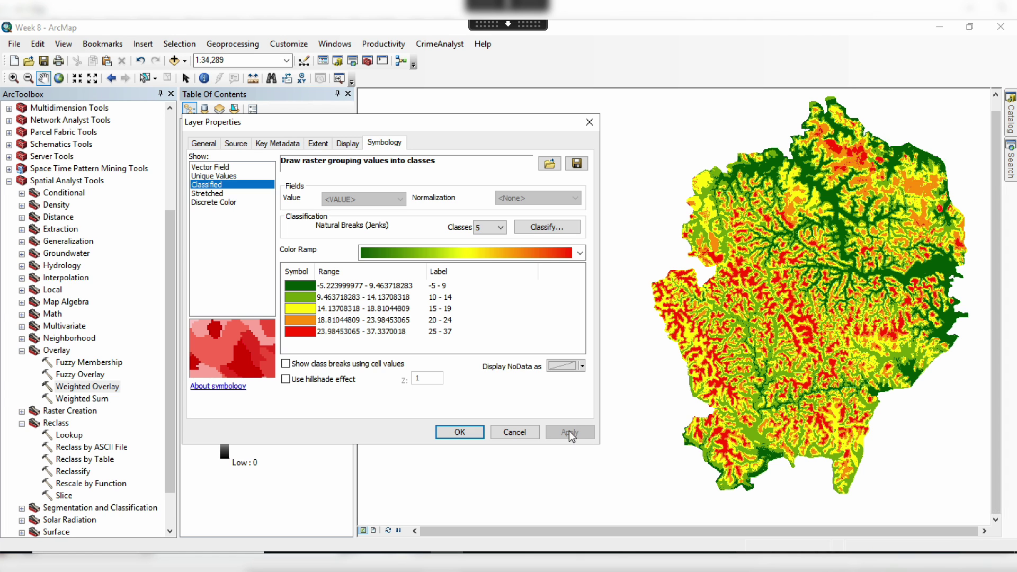
{"action": "left_click_drag", "start_coordinate": [404, 122], "coordinate": [421, 157]}
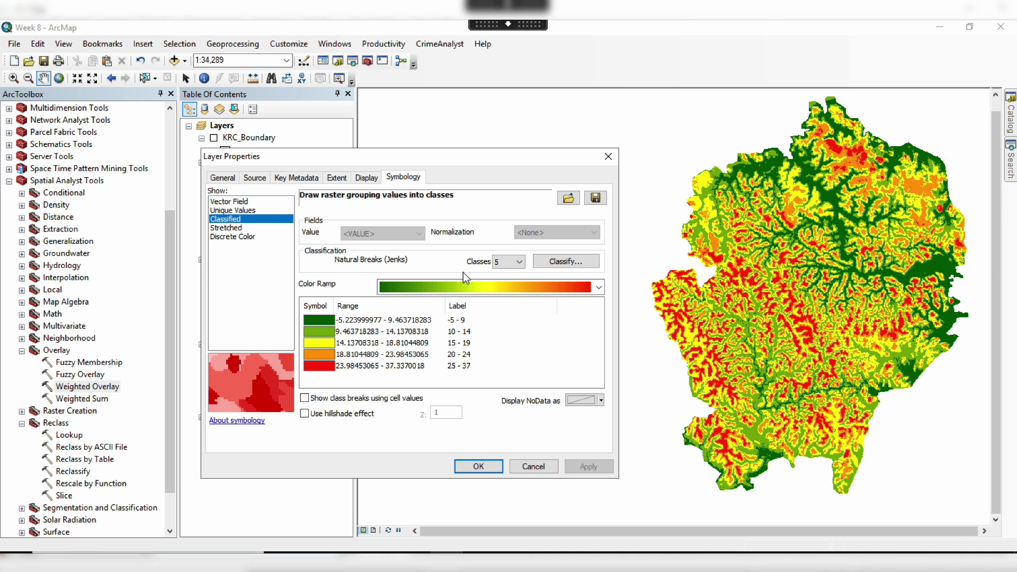
{"action": "left_click", "coordinate": [580, 263]}
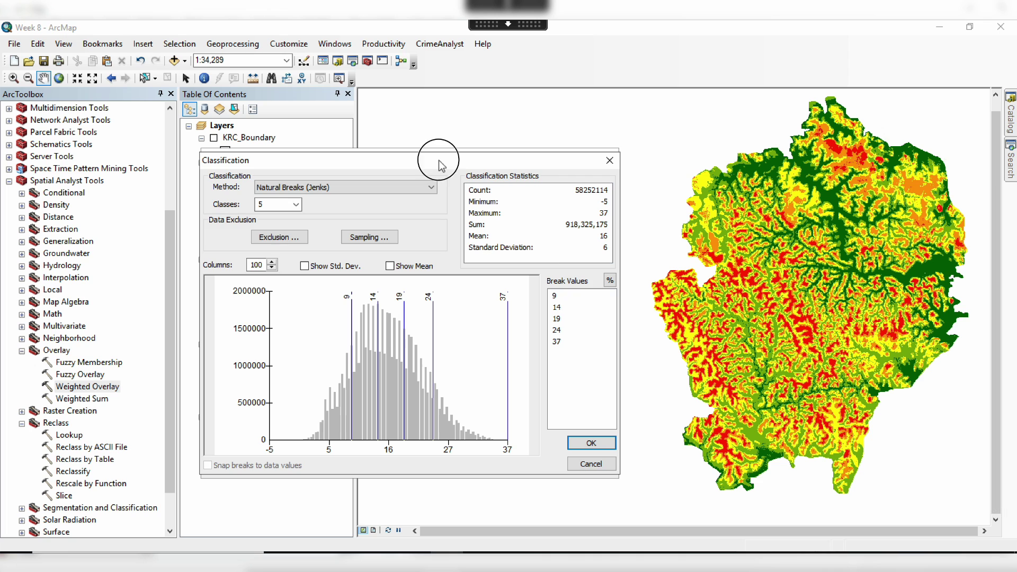
{"action": "left_click_drag", "start_coordinate": [439, 165], "coordinate": [559, 77]}
{"action": "left_click", "coordinate": [711, 379]}
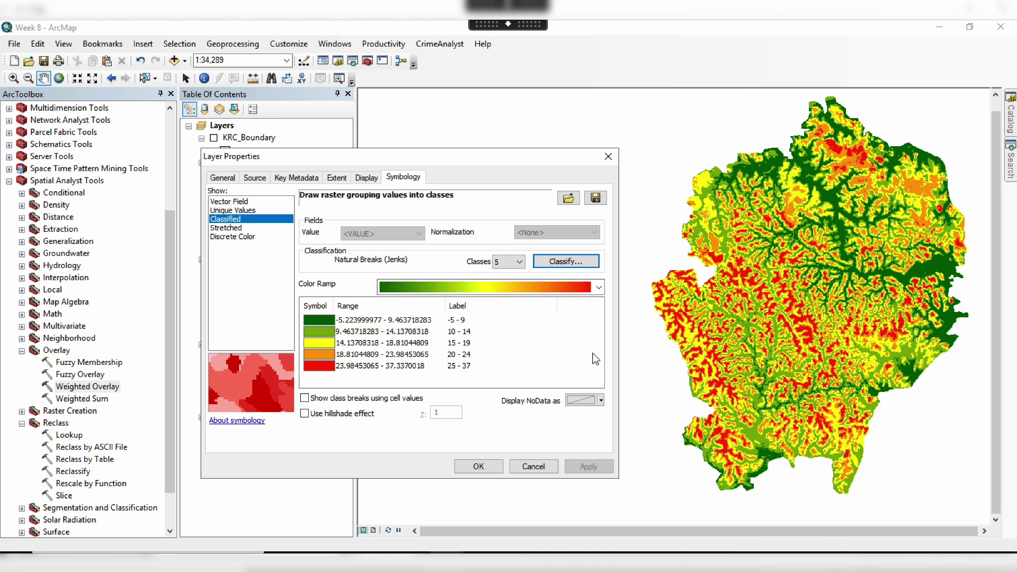
- Set the Elevation (m) classification break values manually to 10, 15, 20, 25 and 40
{"action": "left_click", "coordinate": [575, 262]}
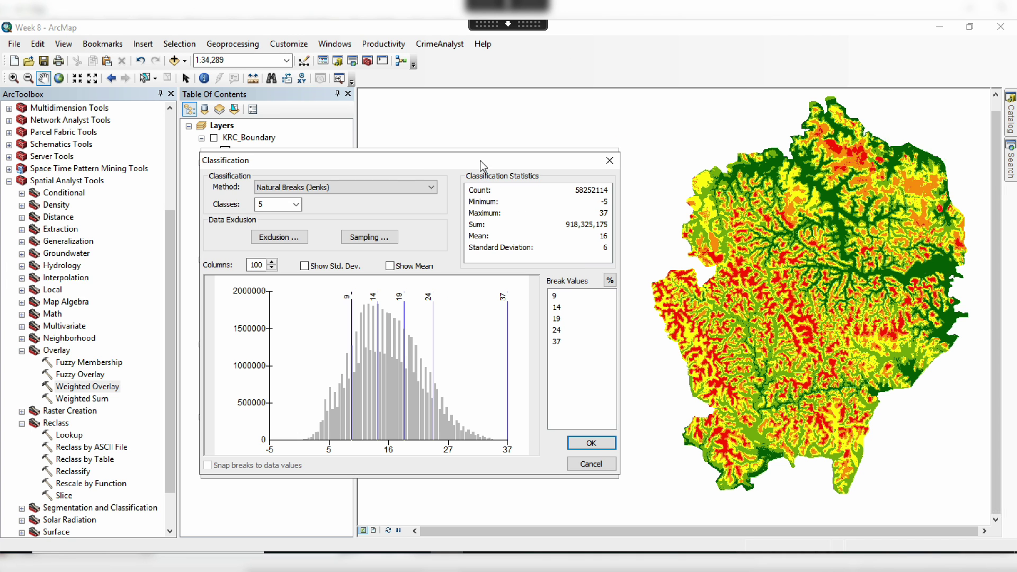
{"action": "left_click_drag", "start_coordinate": [482, 164], "coordinate": [739, 117]}
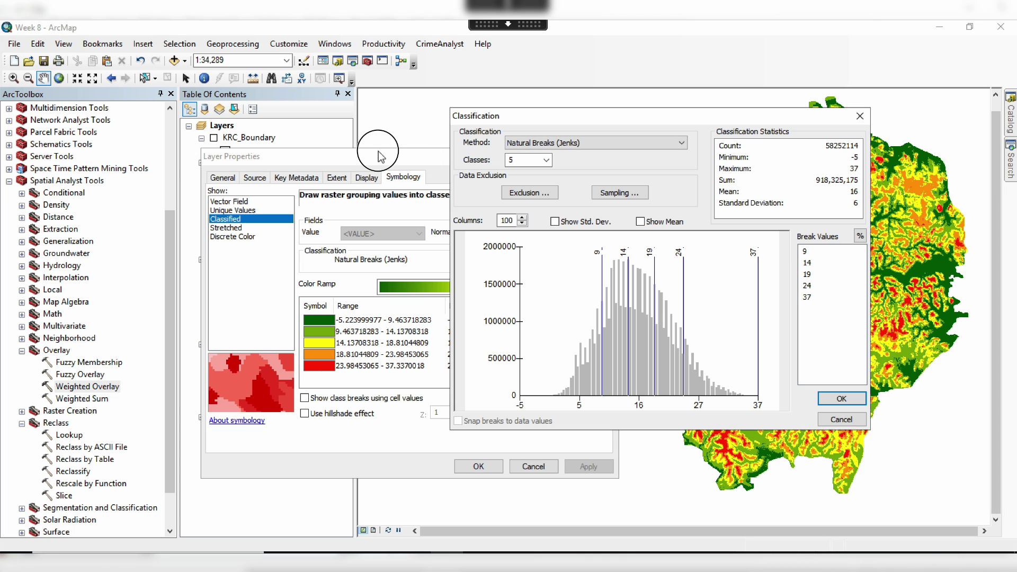
{"action": "left_click_drag", "start_coordinate": [517, 114], "coordinate": [608, 118]}
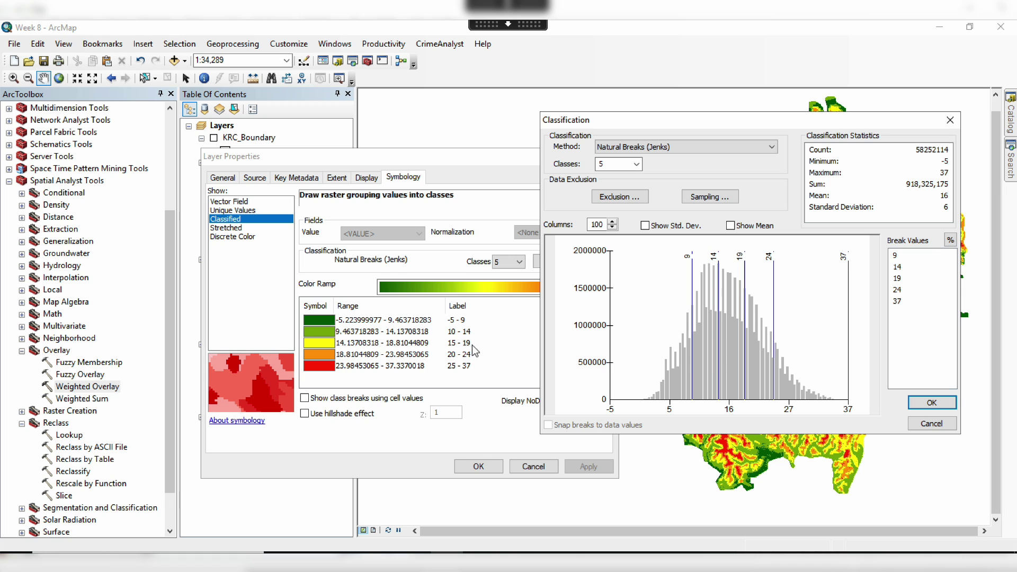
{"action": "double_click", "coordinate": [902, 255]}
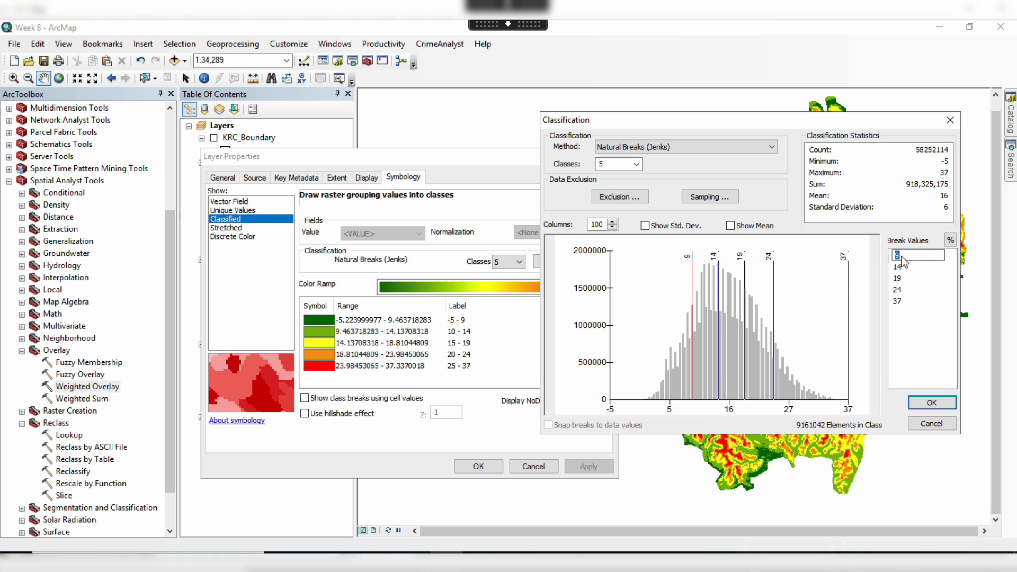
{"action": "key", "text": "Return"}
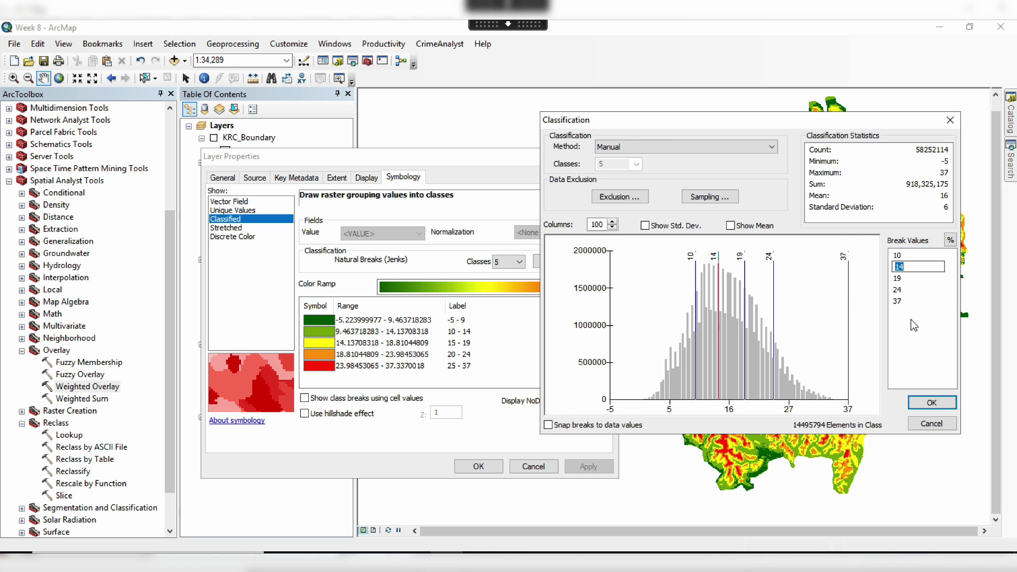
{"action": "type", "text": "15"}
{"action": "key", "text": "Return"}
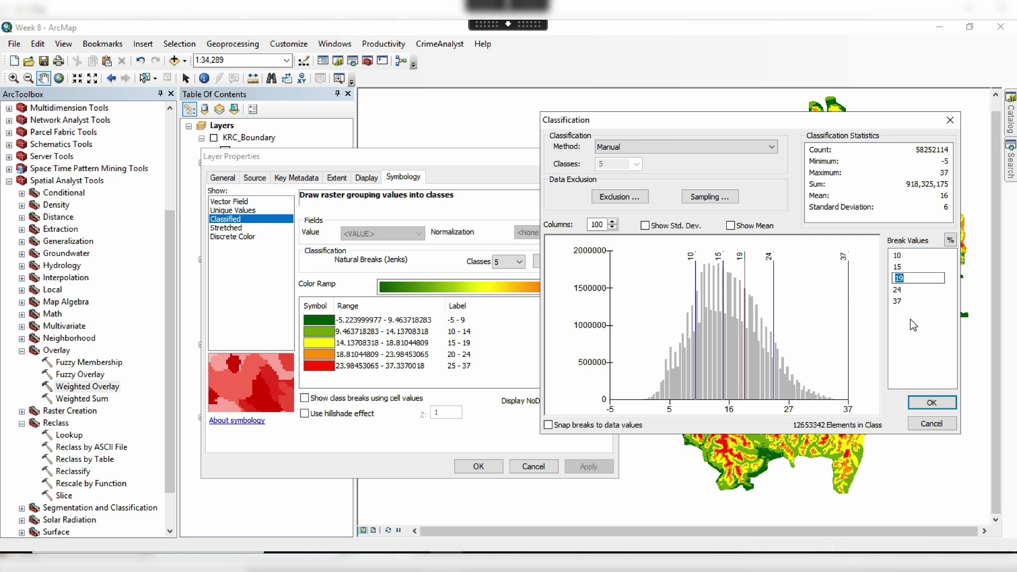
{"action": "type", "text": "20"}
{"action": "key", "text": "Return"}
{"action": "type", "text": "25"}
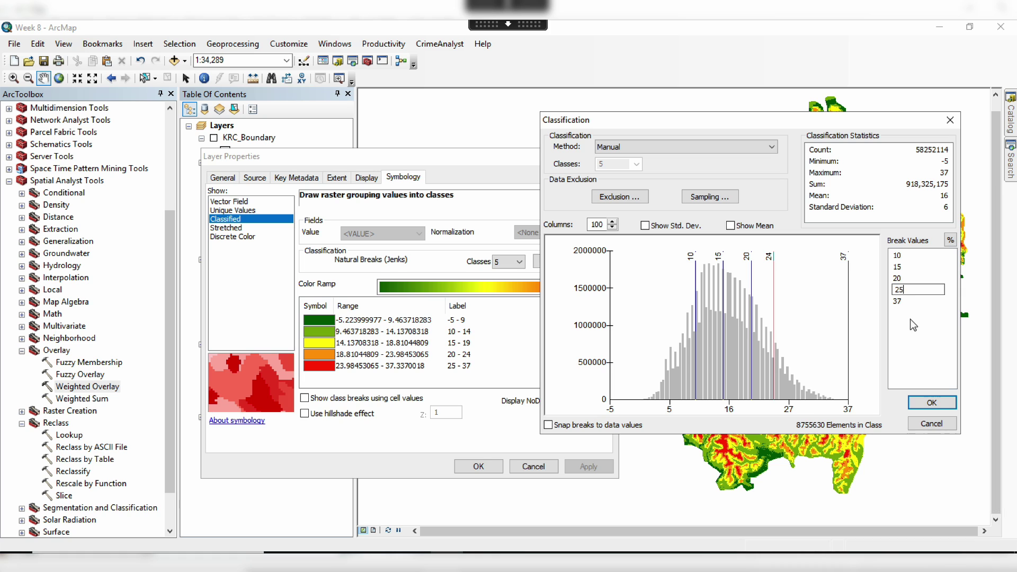
{"action": "key", "text": "Return"}
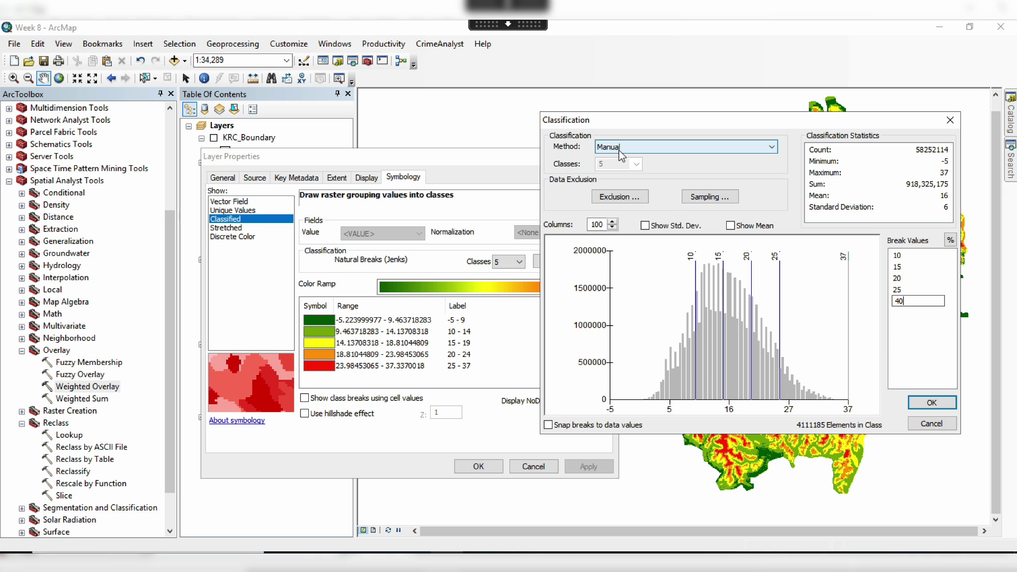
{"action": "left_click", "coordinate": [934, 404]}
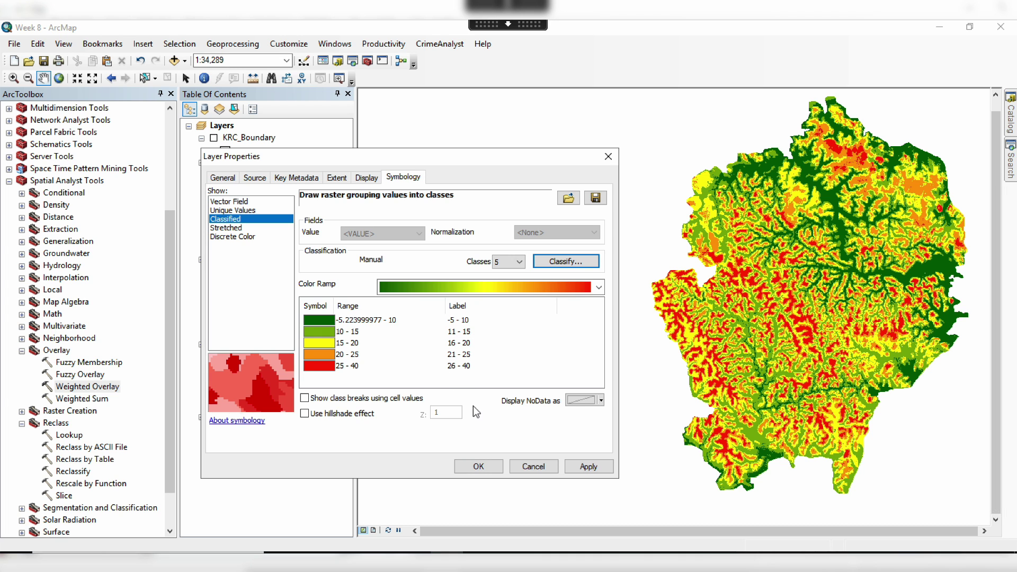
- Apply the manual classification to the Elevation (m) layer, close its properties and save the map document
{"action": "left_click", "coordinate": [581, 466]}
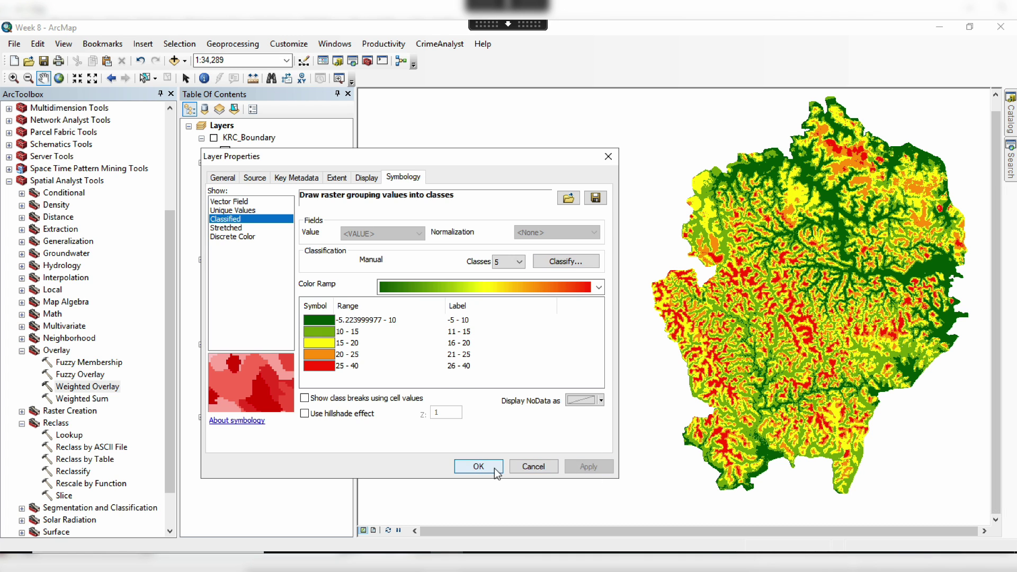
{"action": "left_click", "coordinate": [477, 466]}
{"action": "key", "text": "Down"}
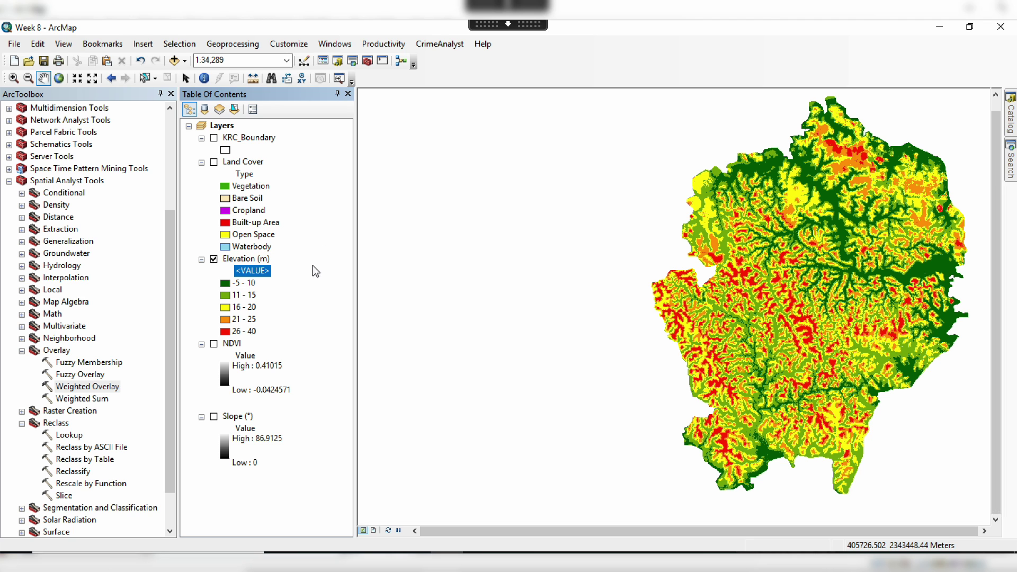
{"action": "left_click_drag", "start_coordinate": [807, 286], "coordinate": [796, 286]}
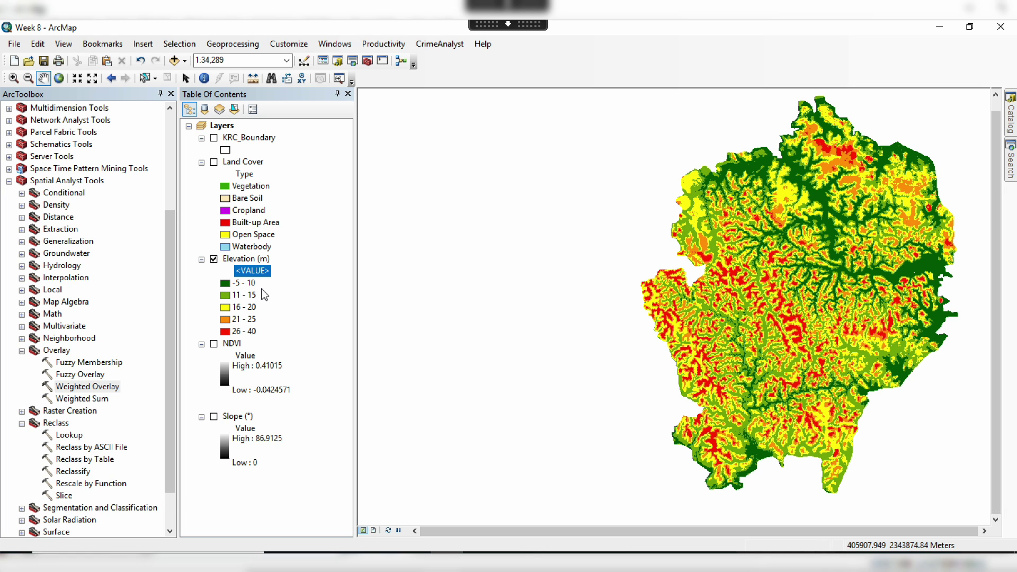
{"action": "left_click", "coordinate": [288, 265]}
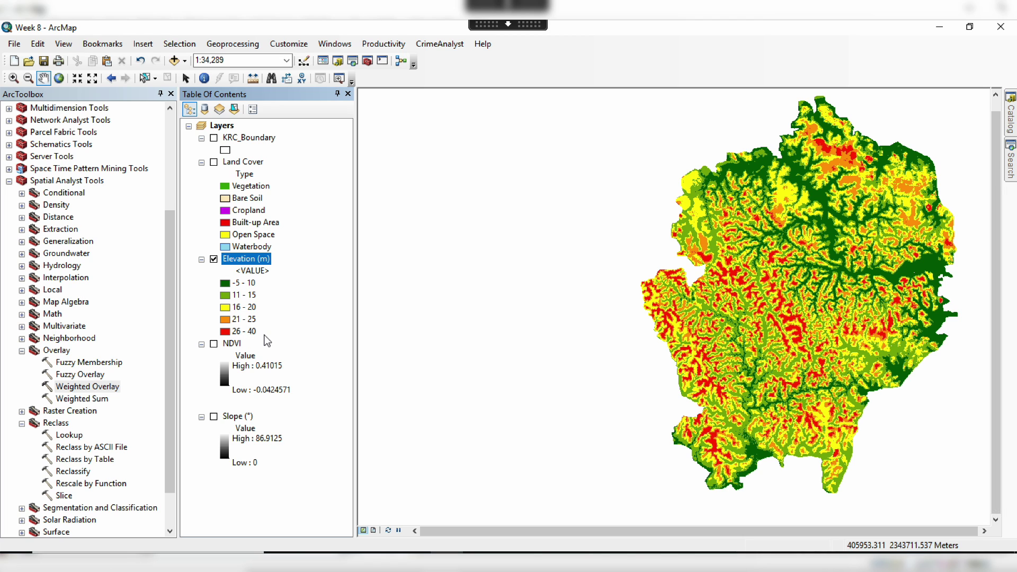
{"action": "left_click", "coordinate": [44, 60]}
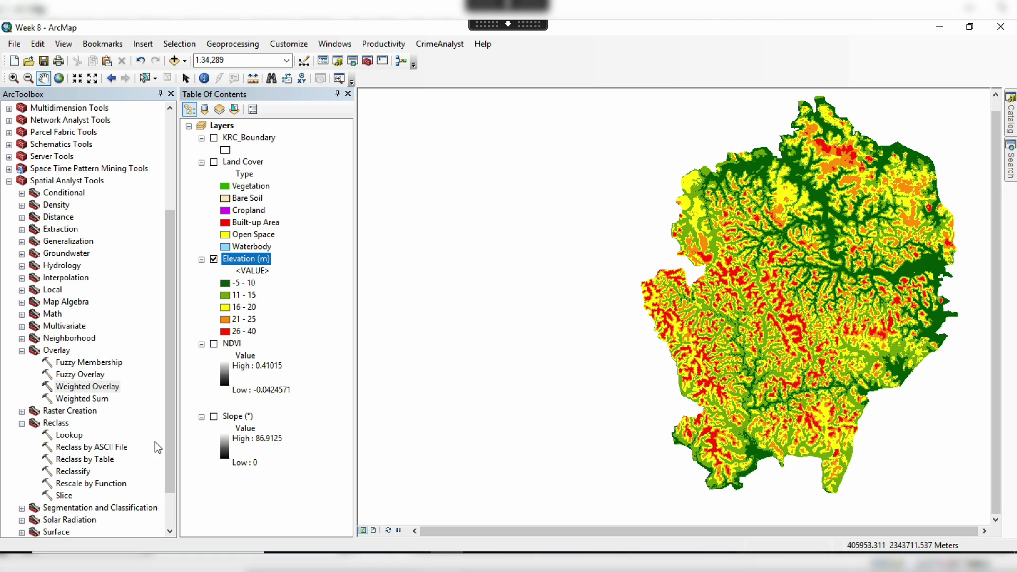
{"action": "left_click", "coordinate": [67, 181]}
{"action": "left_click_drag", "start_coordinate": [169, 289], "coordinate": [163, 203]}
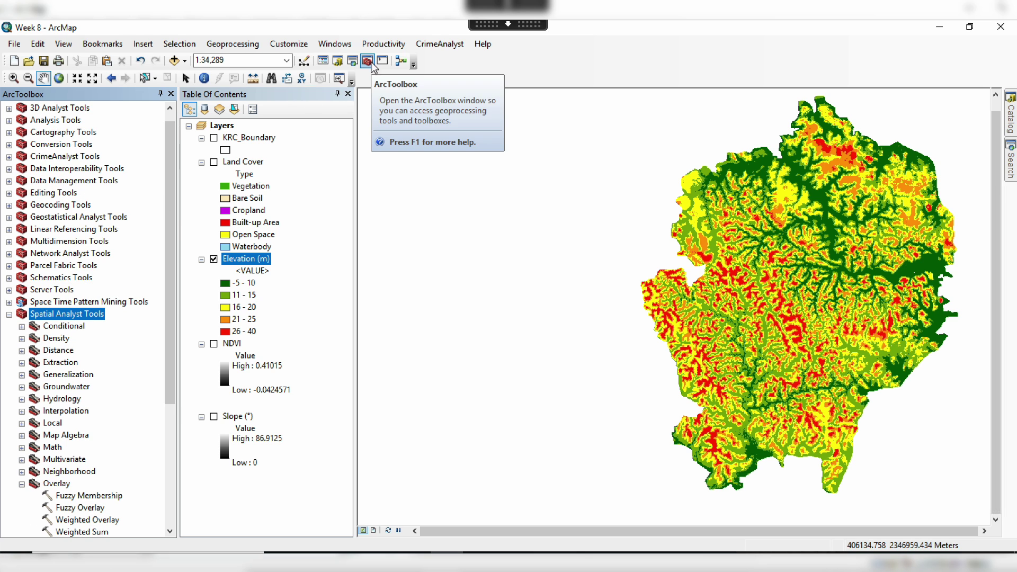
{"action": "left_click_drag", "start_coordinate": [172, 247], "coordinate": [153, 397]}
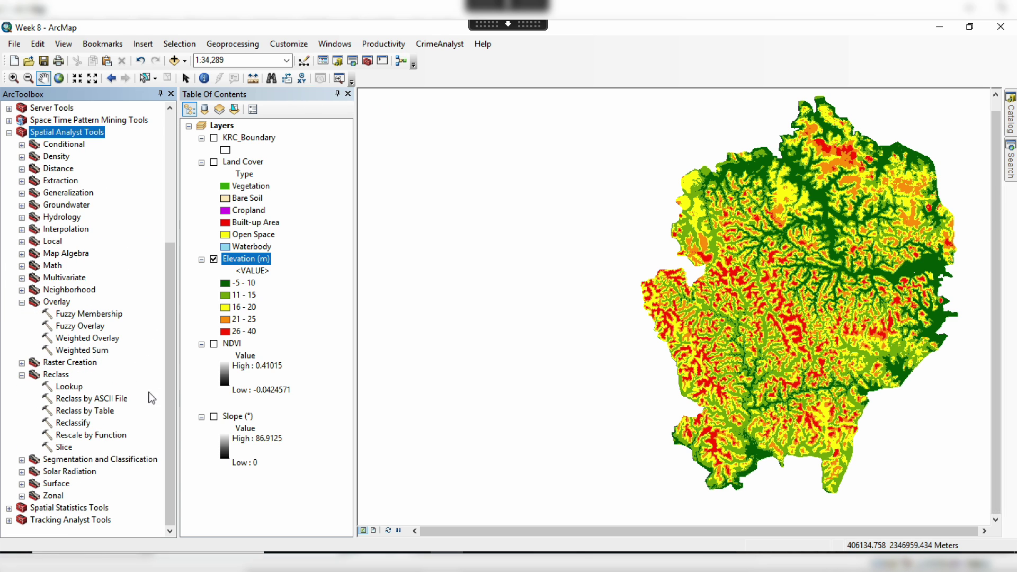
{"action": "left_click", "coordinate": [88, 426]}
{"action": "double_click", "coordinate": [88, 426]}
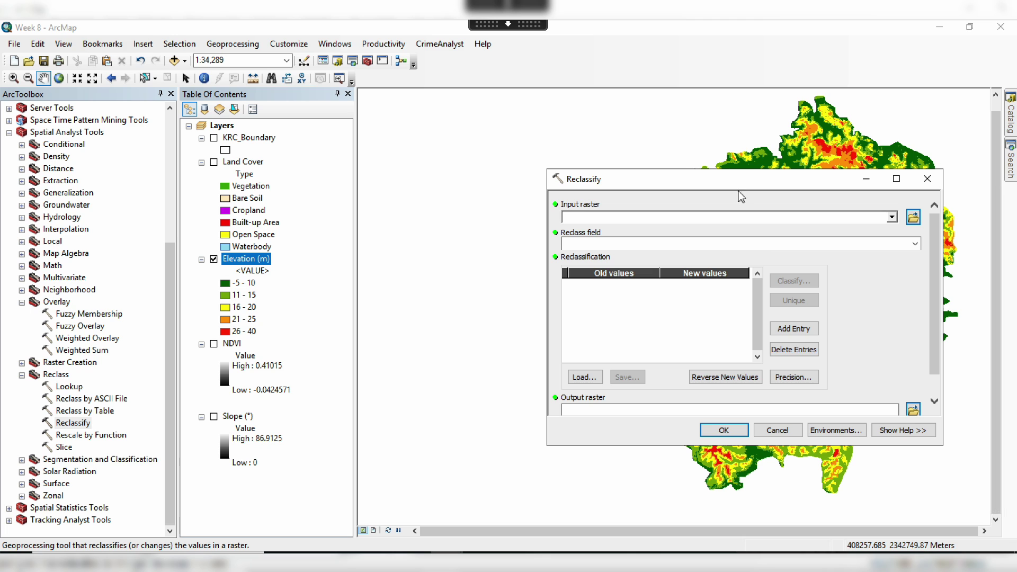
{"action": "left_click_drag", "start_coordinate": [729, 182], "coordinate": [693, 185]}
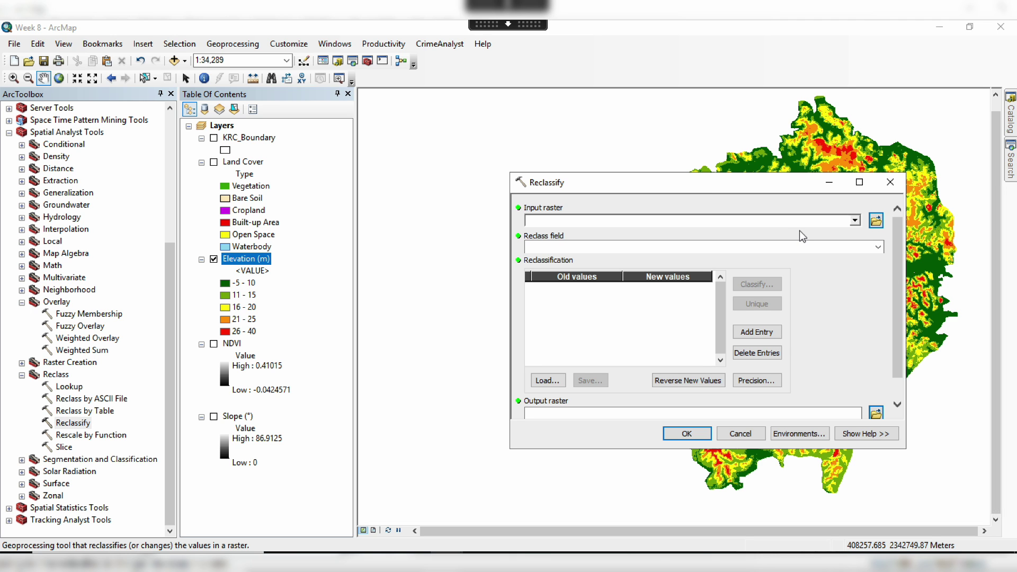
{"action": "left_click", "coordinate": [737, 435]}
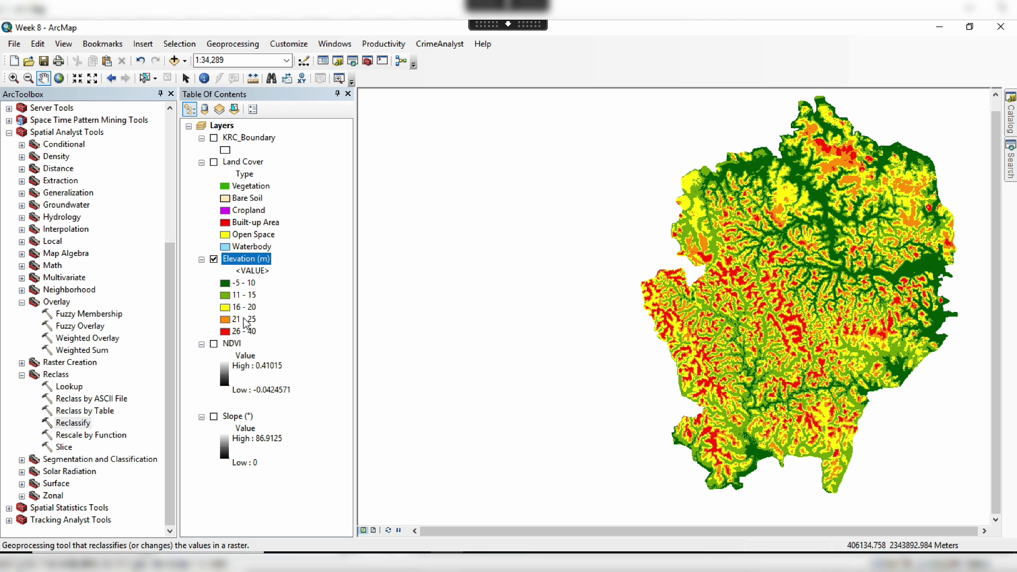
- Run Reclassify on the Elevation (m) raster by its Value field, keeping new values 1 to 5 and the default output raster
{"action": "double_click", "coordinate": [85, 424]}
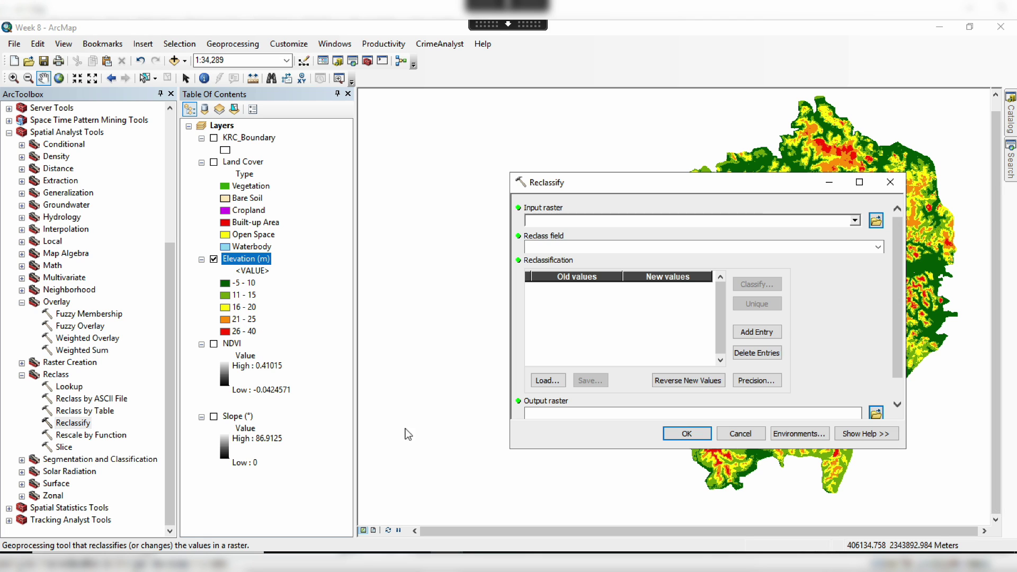
{"action": "left_click", "coordinate": [855, 221]}
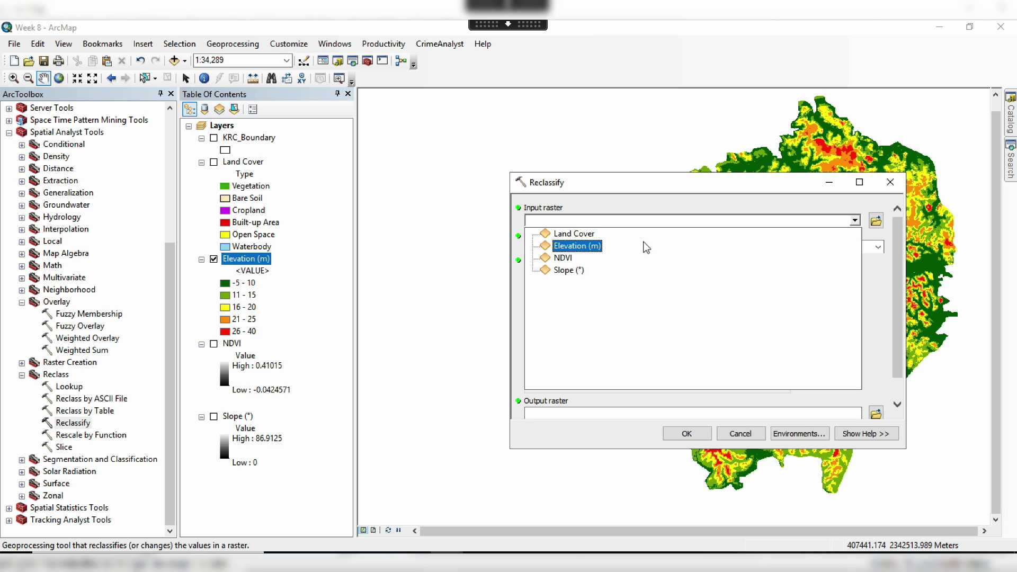
{"action": "left_click", "coordinate": [586, 245]}
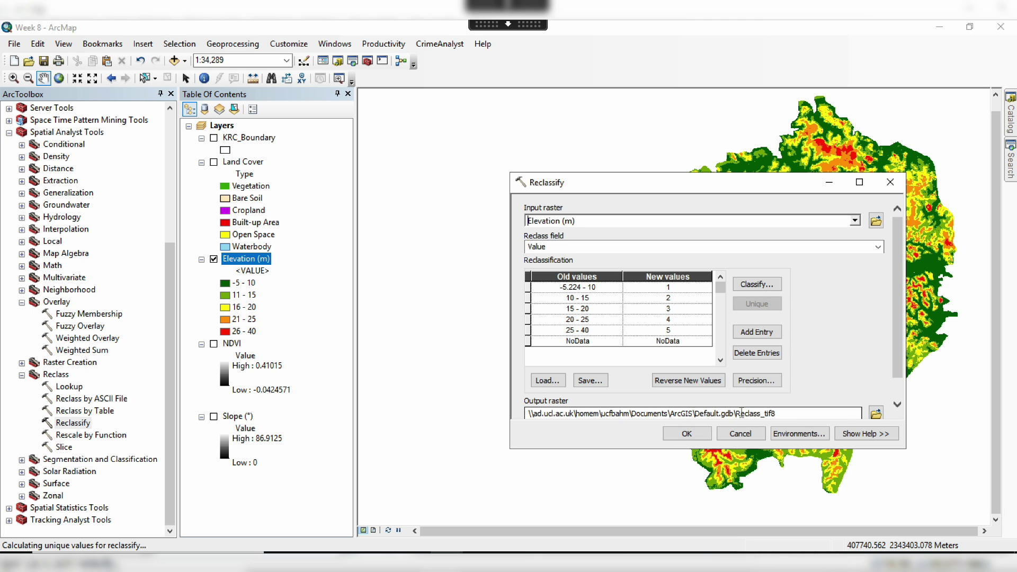
{"action": "left_click_drag", "start_coordinate": [737, 413], "coordinate": [784, 413]}
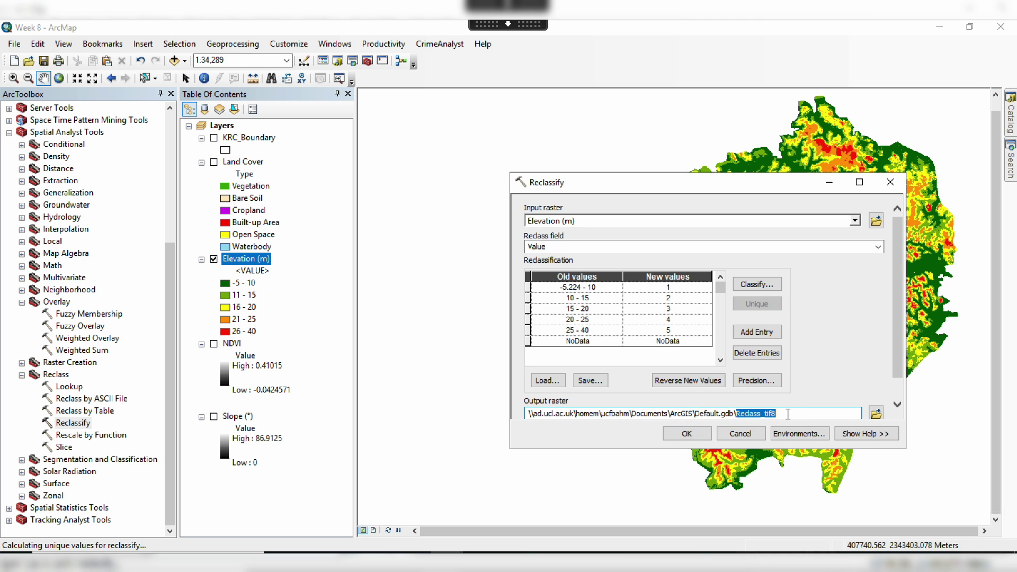
{"action": "left_click", "coordinate": [788, 414]}
{"action": "left_click", "coordinate": [897, 404]}
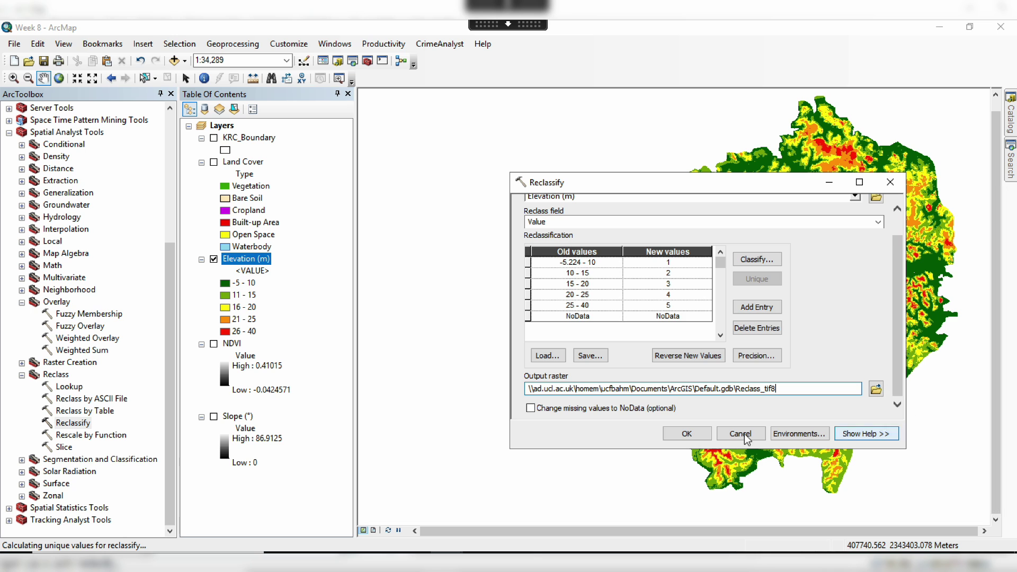
{"action": "left_click", "coordinate": [687, 435]}
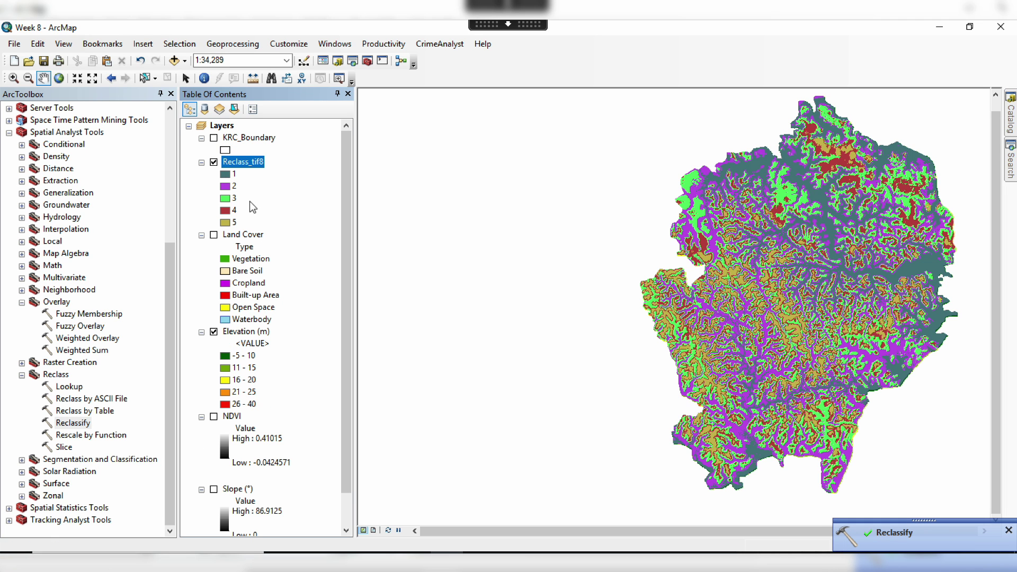
- Rename the reclassified elevation output layer as Reclass_elevation
{"action": "left_click", "coordinate": [260, 164]}
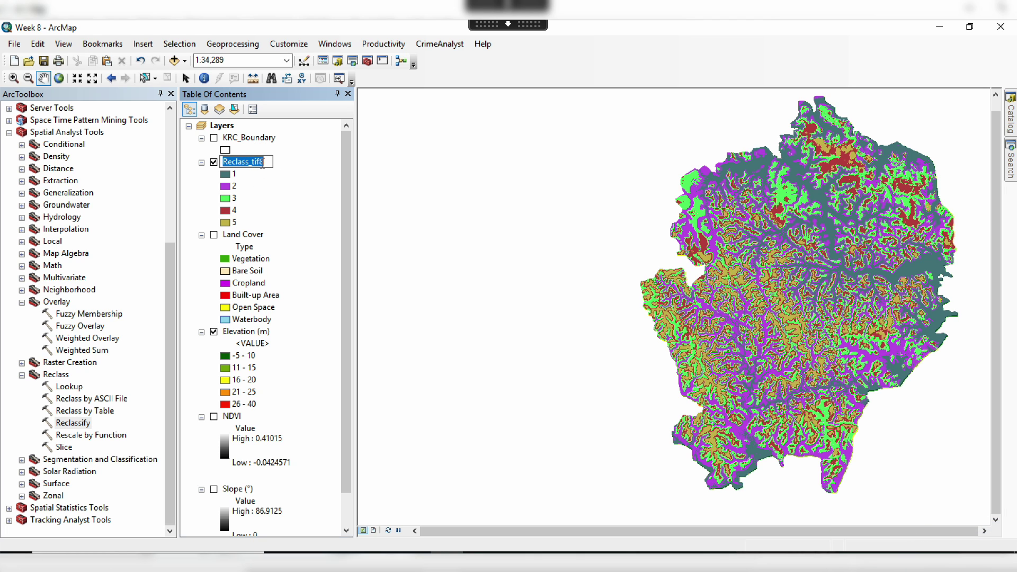
{"action": "left_click", "coordinate": [262, 164]}
{"action": "key", "text": "BackSpace"}
{"action": "key", "text": "BackSpace"}
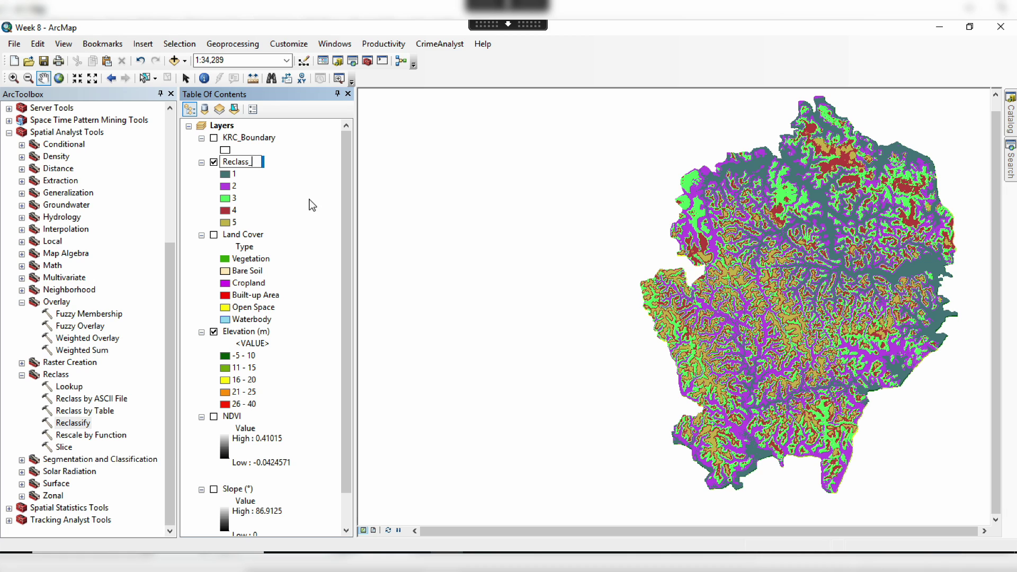
{"action": "type", "text": "e"}
{"action": "type", "text": "le"}
{"action": "type", "text": "vation"}
{"action": "key", "text": "BackSpace"}
{"action": "type", "text": "n"}
{"action": "key", "text": "Return"}
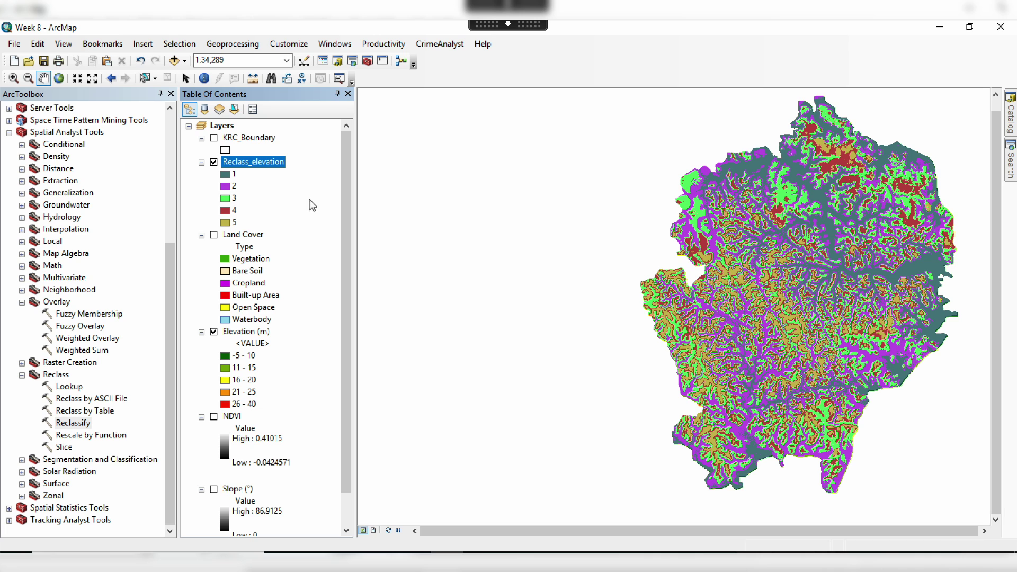
- Apply the green-yellow-red color scheme to the unique values of the Reclass_elevation layer
{"action": "double_click", "coordinate": [263, 162]}
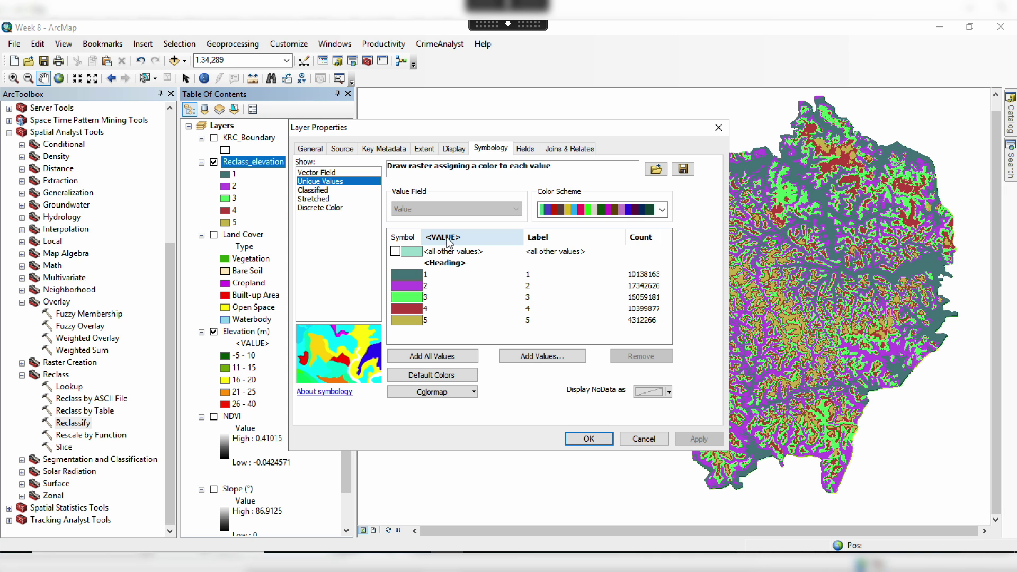
{"action": "scroll", "coordinate": [660, 212], "scroll_direction": "down", "scroll_amount": 2}
{"action": "left_click", "coordinate": [663, 214]}
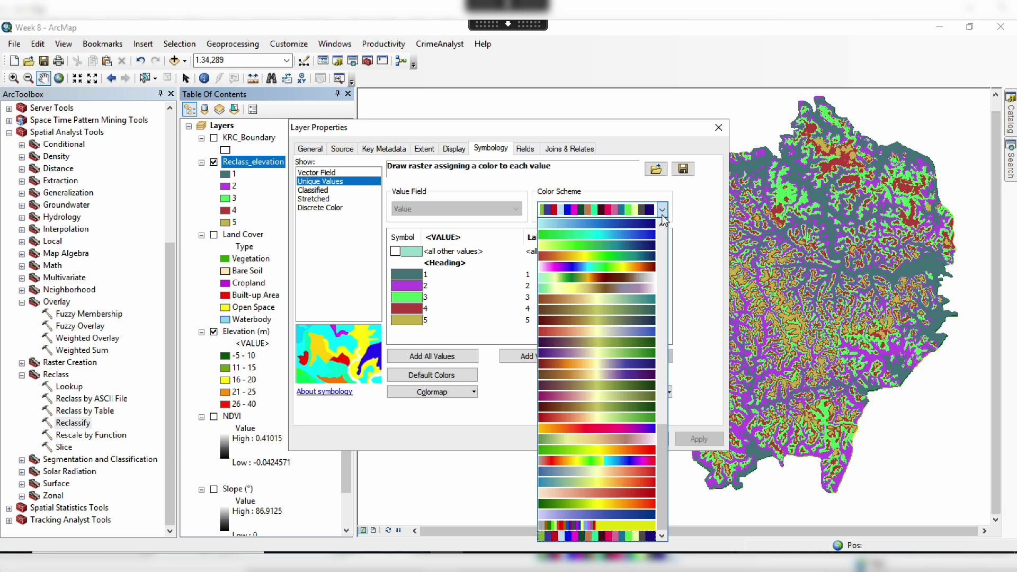
{"action": "left_click", "coordinate": [607, 450]}
{"action": "left_click", "coordinate": [594, 440]}
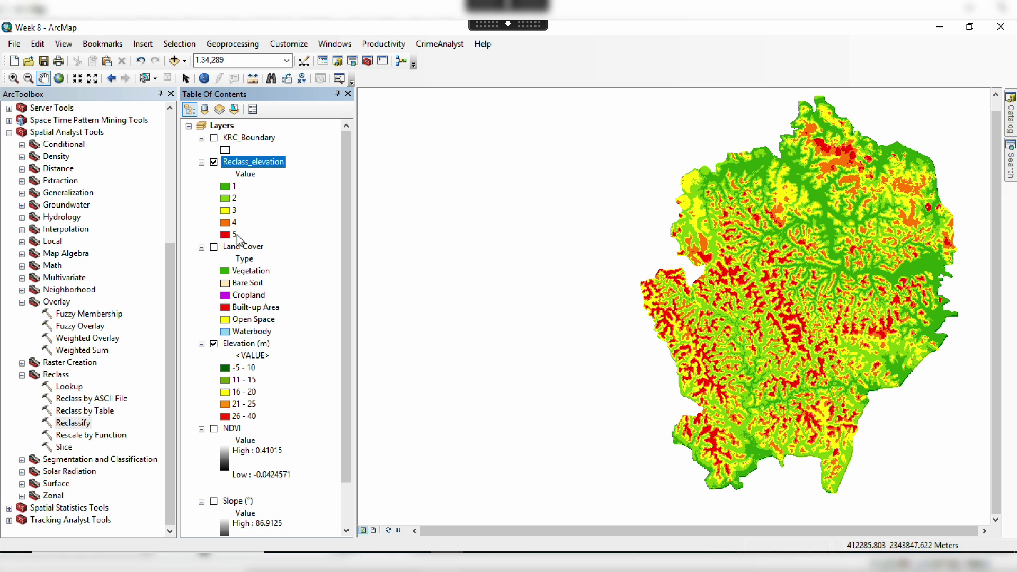
- Hide and collapse the Elevation (m) layer, and move the Reclass_elevation layer below Land Cover
{"action": "left_click", "coordinate": [213, 344]}
{"action": "left_click", "coordinate": [201, 344]}
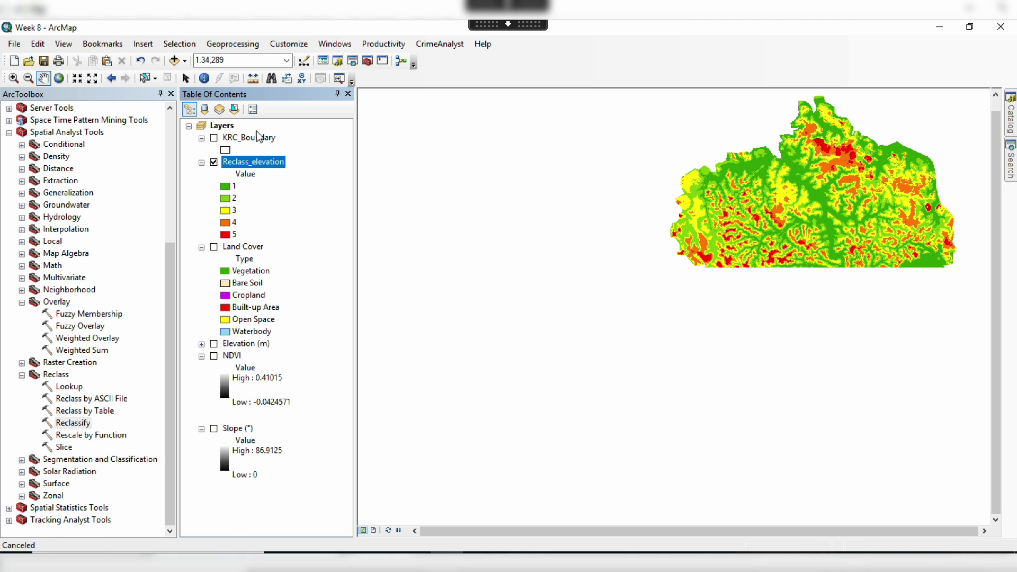
{"action": "left_click_drag", "start_coordinate": [253, 272], "coordinate": [253, 259]}
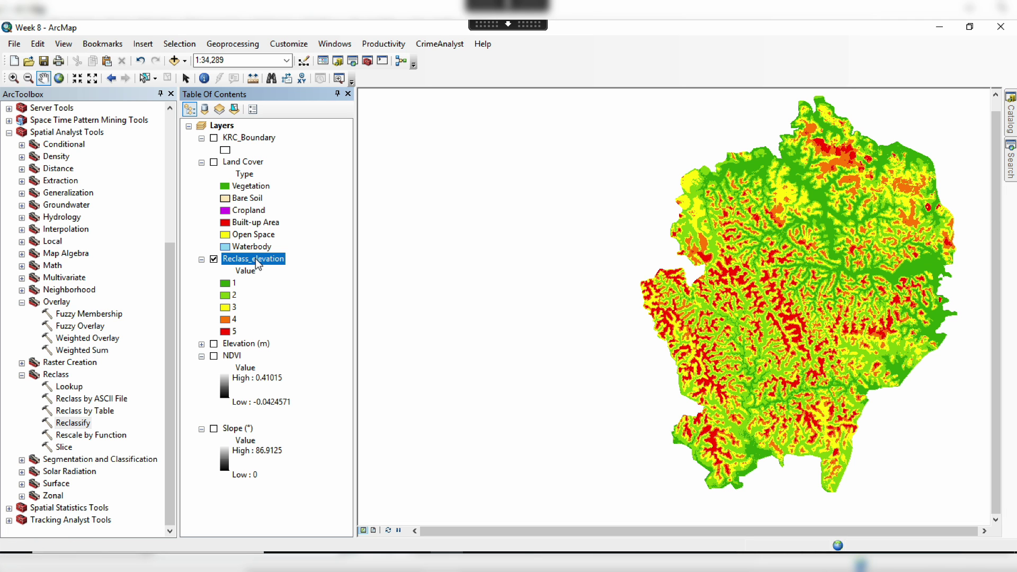
- Examine the source properties of the Reclass_elevation layer, including its raster information, pixel type, extent and spatial reference
{"action": "right_click", "coordinate": [256, 263]}
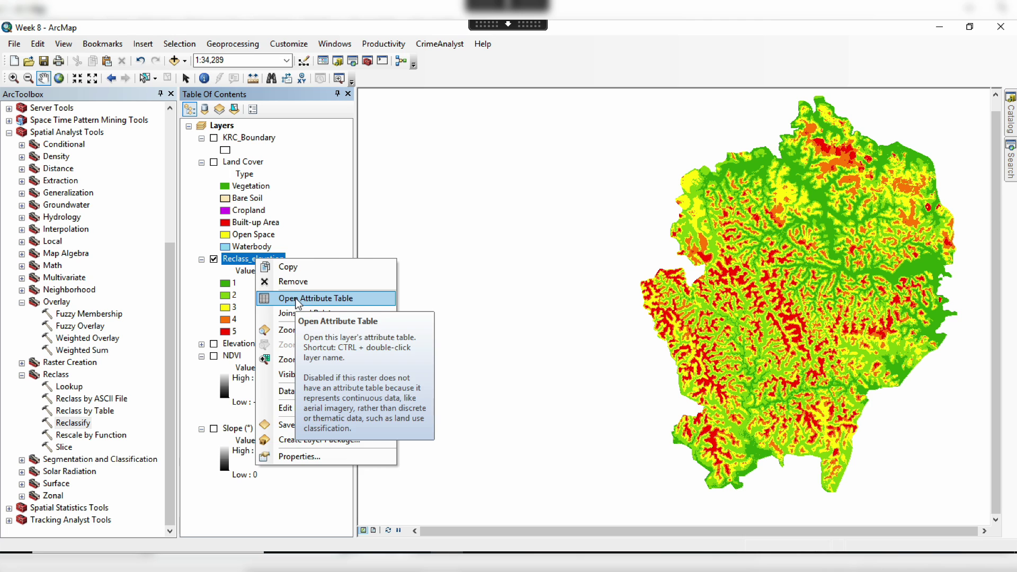
{"action": "left_click", "coordinate": [296, 457]}
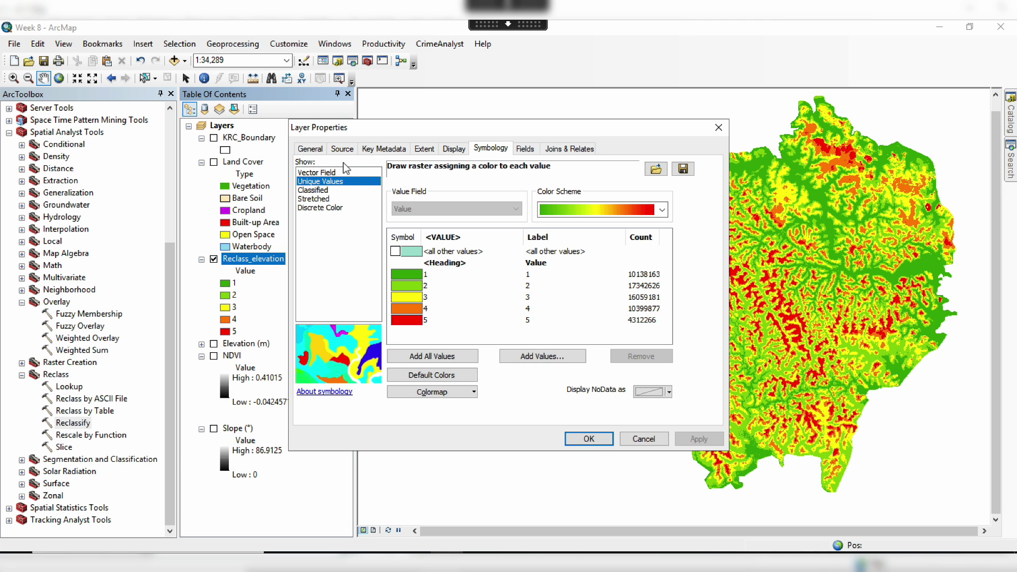
{"action": "left_click", "coordinate": [343, 148]}
{"action": "left_click_drag", "start_coordinate": [663, 195], "coordinate": [664, 211]}
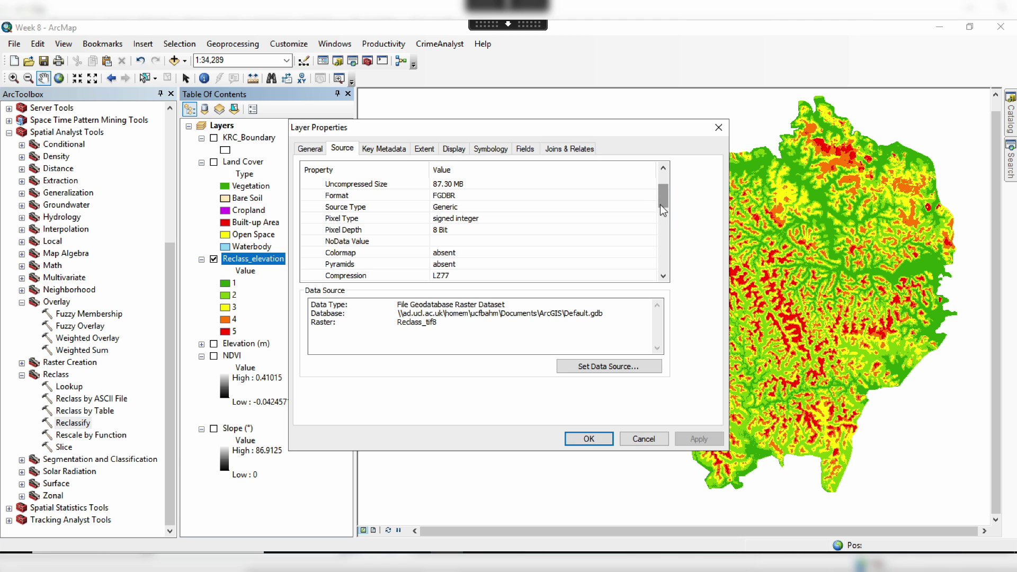
{"action": "left_click_drag", "start_coordinate": [663, 200], "coordinate": [663, 188]}
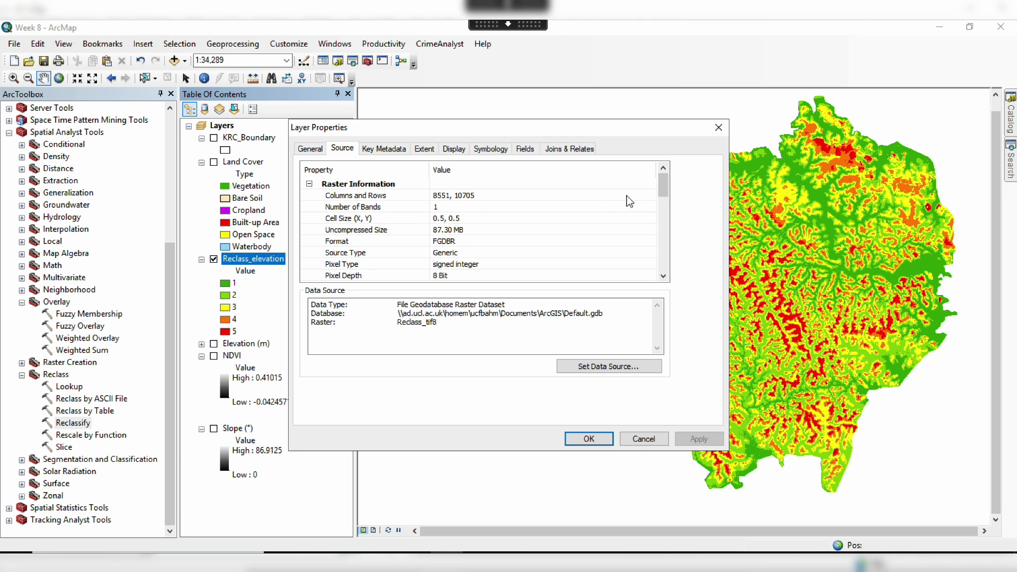
{"action": "left_click_drag", "start_coordinate": [663, 183], "coordinate": [663, 220]}
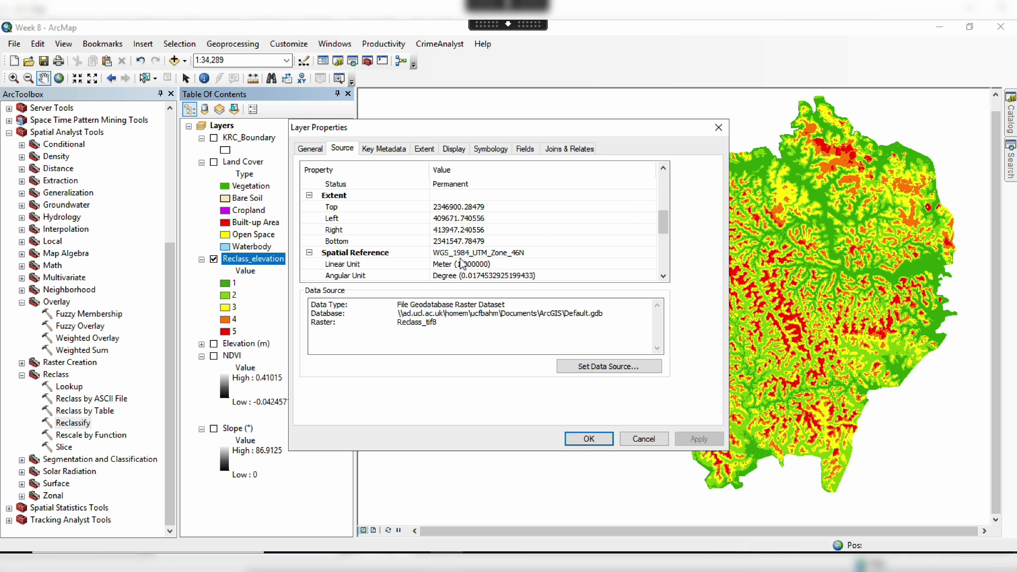
{"action": "left_click", "coordinate": [665, 227]}
{"action": "left_click_drag", "start_coordinate": [665, 228], "coordinate": [666, 185]}
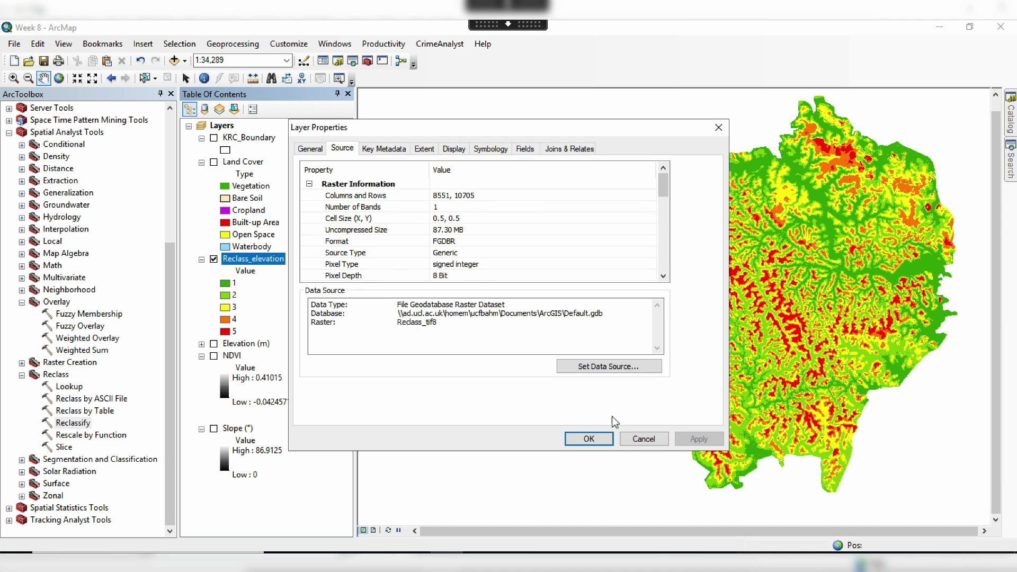
{"action": "left_click", "coordinate": [588, 439]}
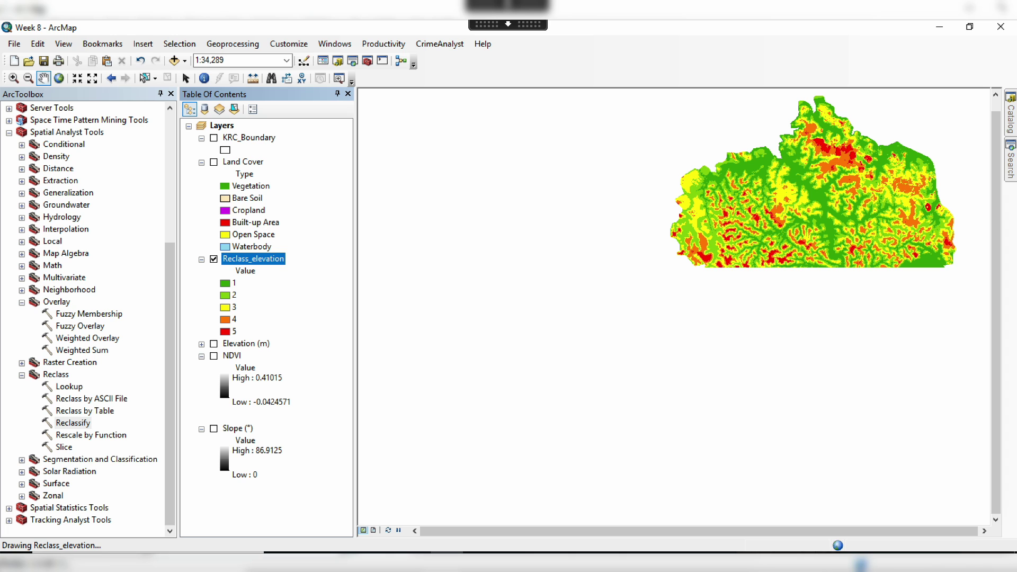
- Save the map document and display the NDVI layer instead of the Reclass_elevation layer
{"action": "left_click", "coordinate": [43, 60]}
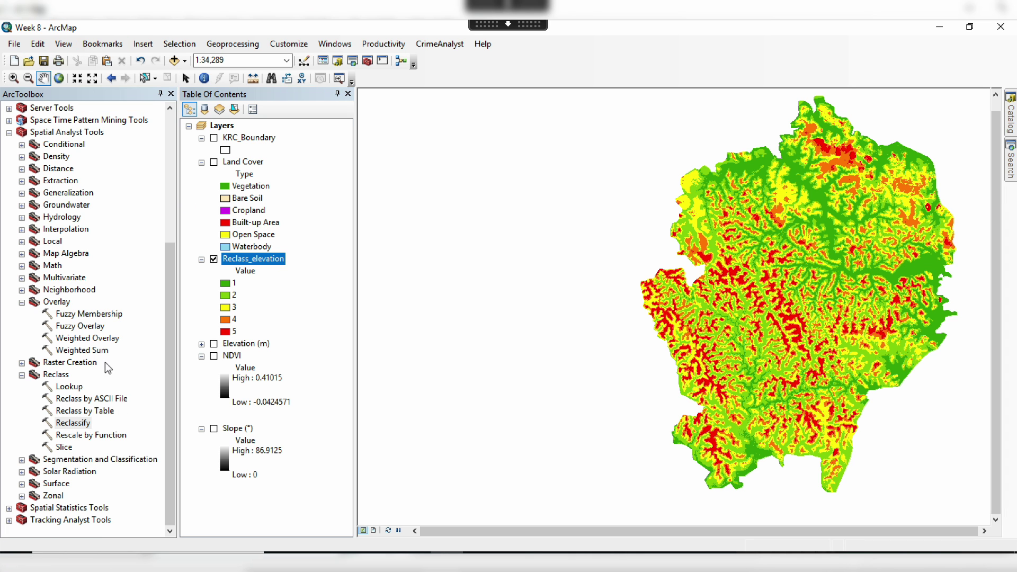
{"action": "left_click", "coordinate": [215, 261]}
{"action": "left_click", "coordinate": [214, 162]}
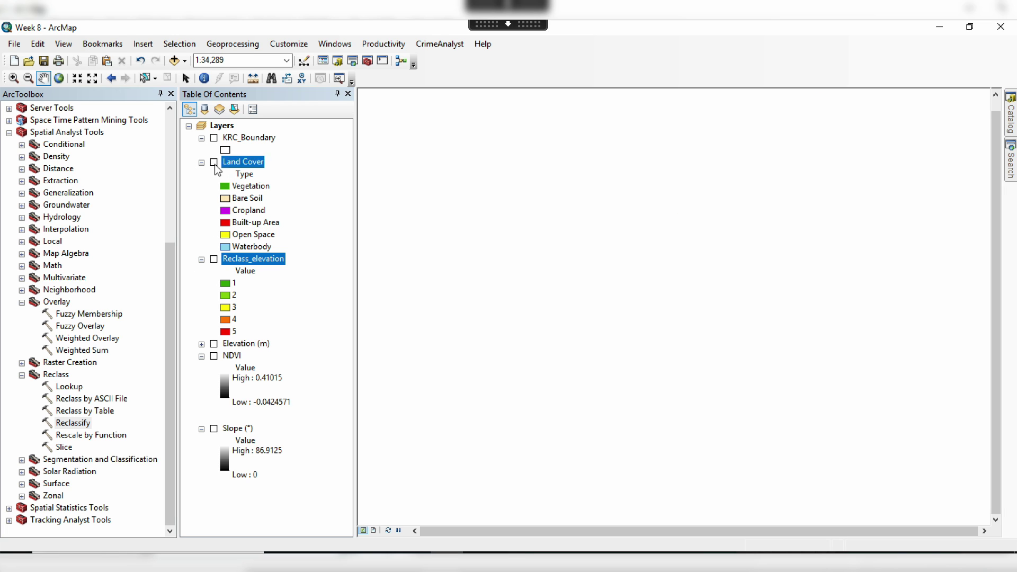
{"action": "left_click", "coordinate": [214, 162]}
{"action": "left_click", "coordinate": [214, 260]}
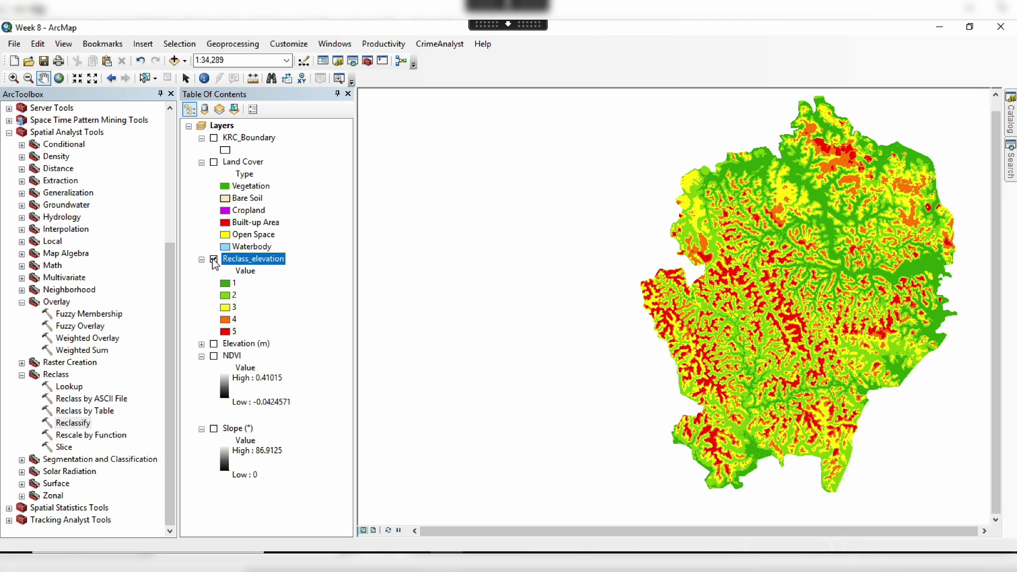
{"action": "left_click", "coordinate": [214, 260]}
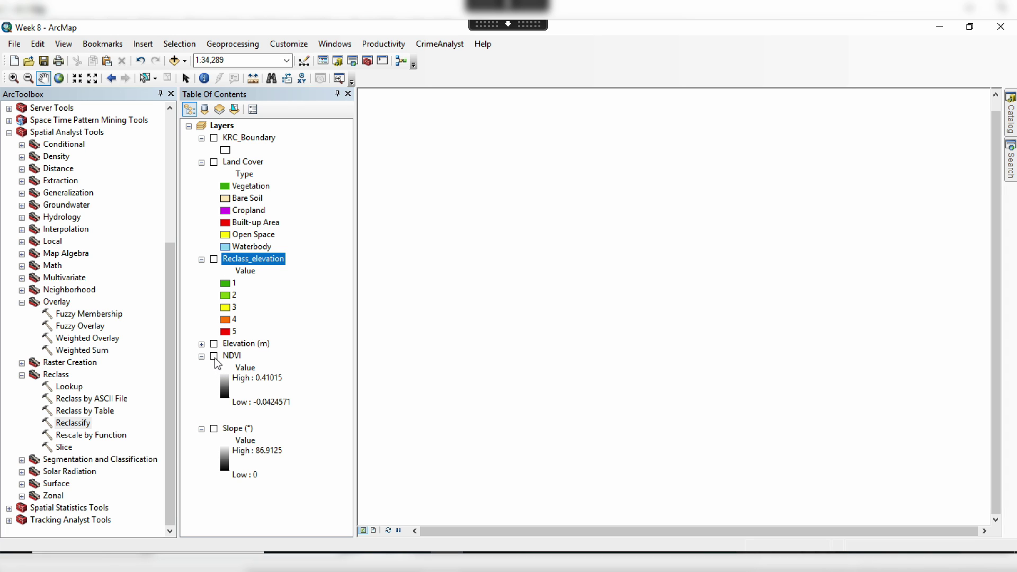
{"action": "left_click", "coordinate": [214, 356]}
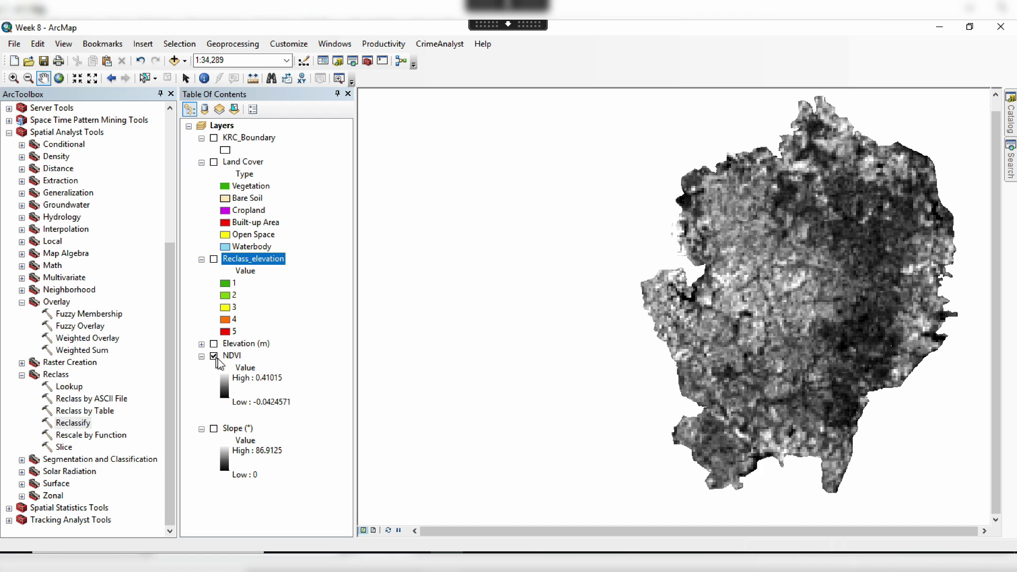
- Apply the red-yellow-green color ramp to the stretched symbology of the NDVI layer
{"action": "left_click", "coordinate": [234, 358]}
{"action": "double_click", "coordinate": [234, 360]}
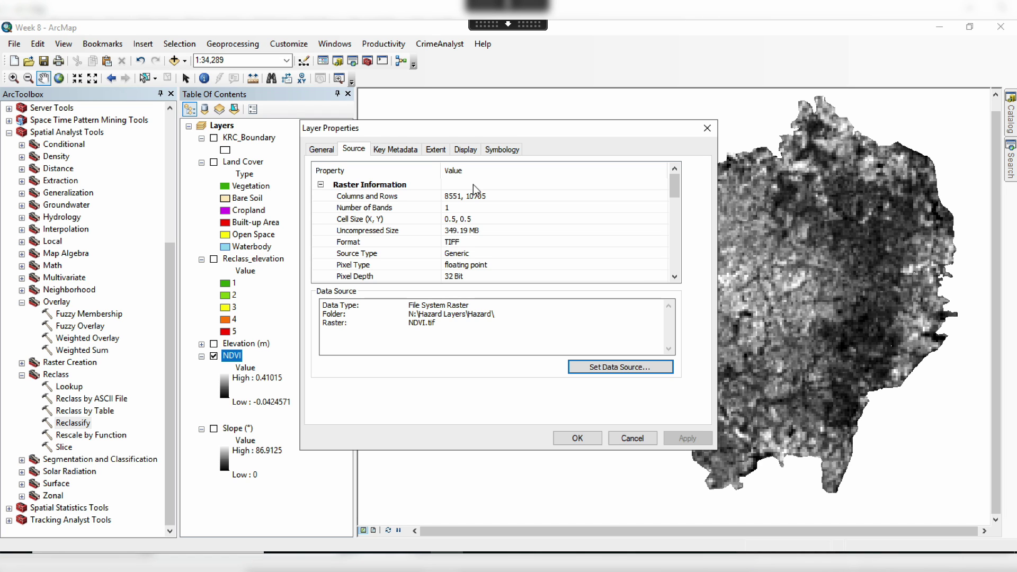
{"action": "left_click", "coordinate": [500, 150]}
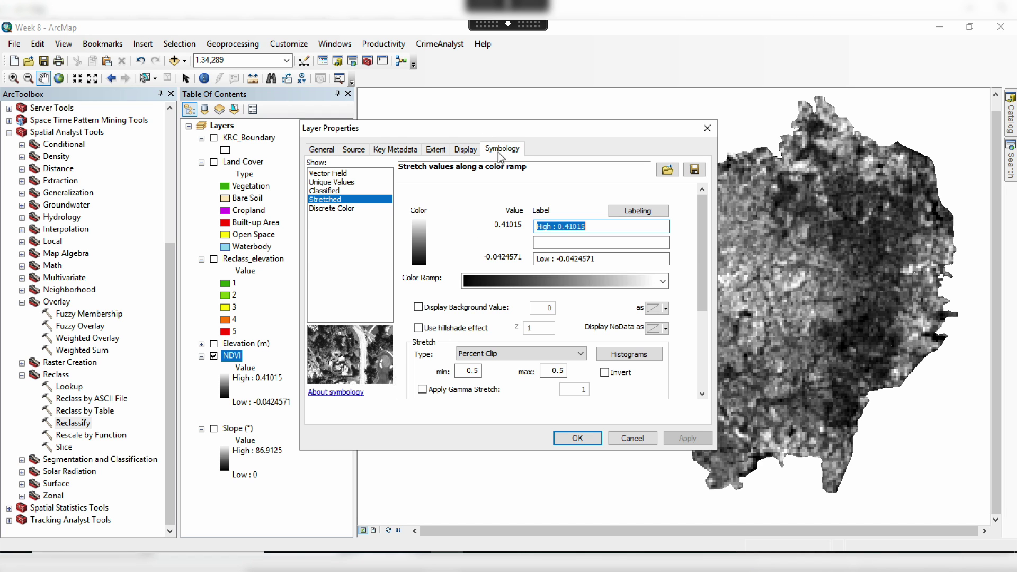
{"action": "left_click", "coordinate": [559, 282]}
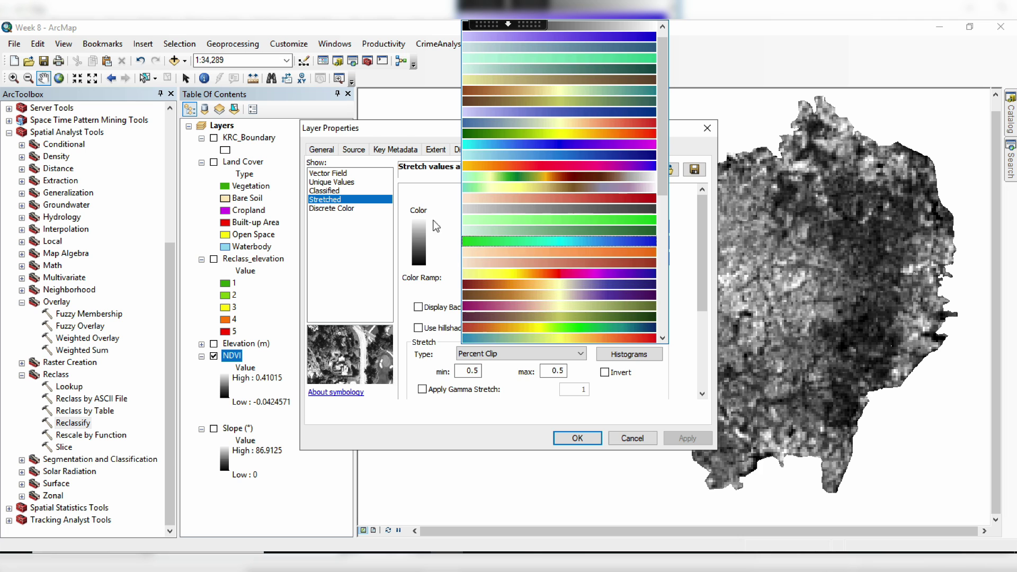
{"action": "left_click", "coordinate": [432, 201]}
{"action": "left_click", "coordinate": [538, 285]}
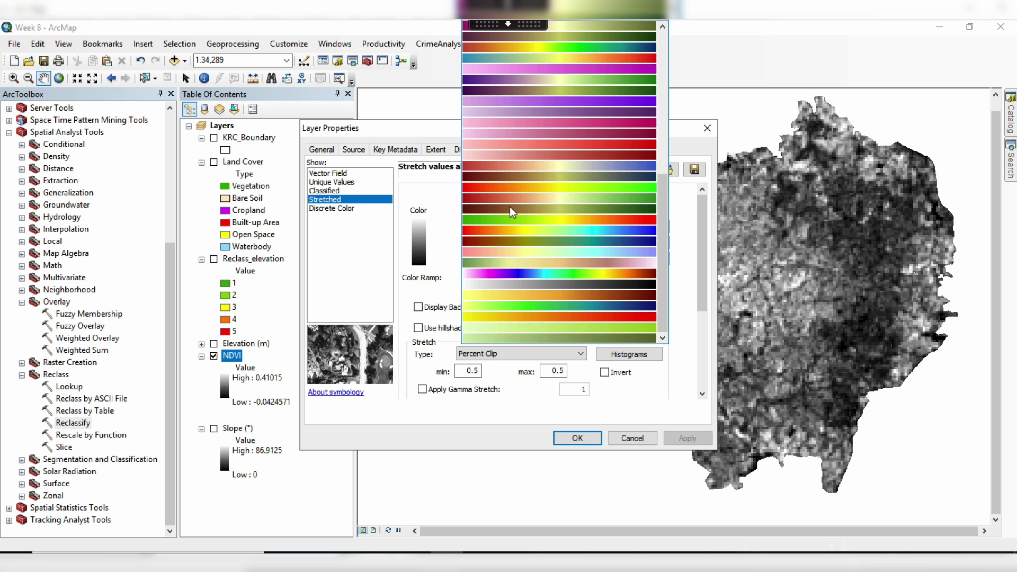
{"action": "left_click", "coordinate": [506, 187]}
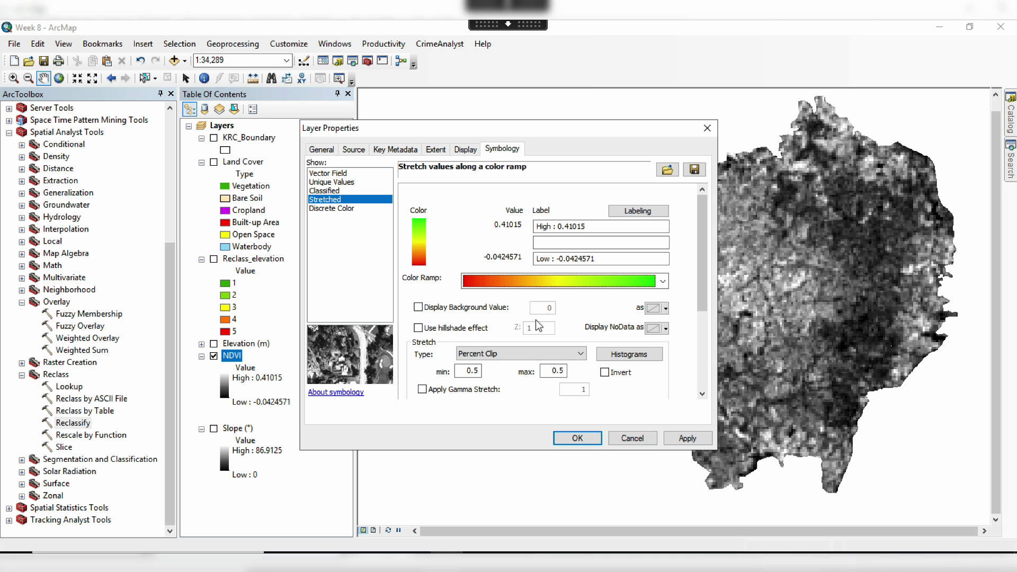
{"action": "left_click", "coordinate": [578, 438]}
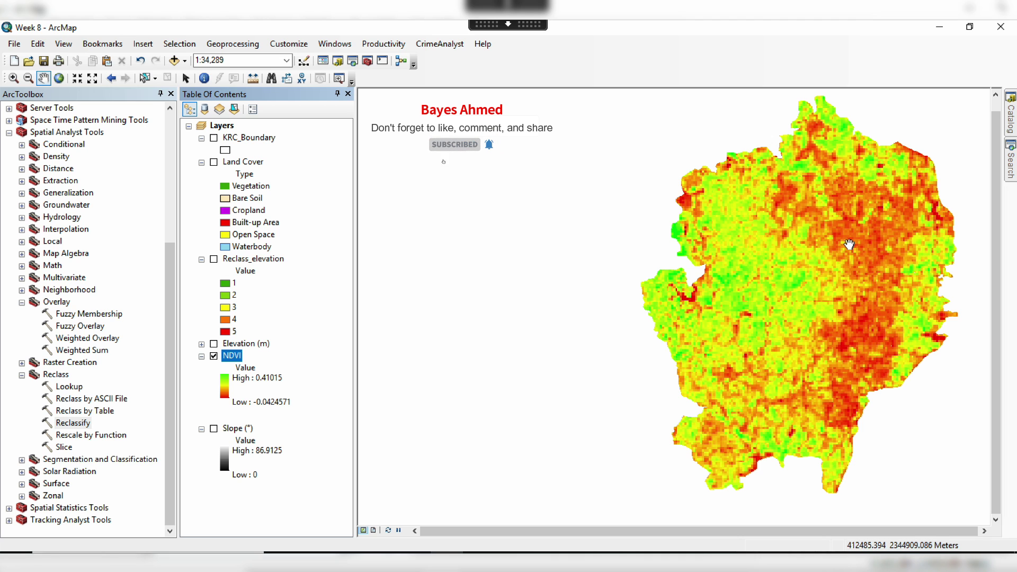
- Switch the NDVI layer to Classified symbology with 5 classes and set the first three break values to 0.1, 0.2 and 0.25
{"action": "double_click", "coordinate": [238, 360]}
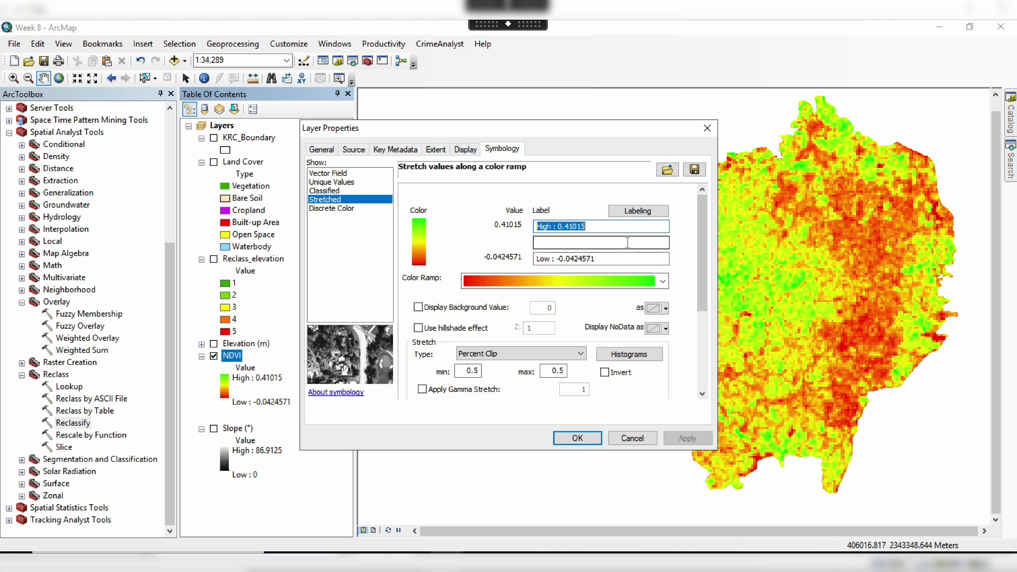
{"action": "left_click", "coordinate": [361, 190]}
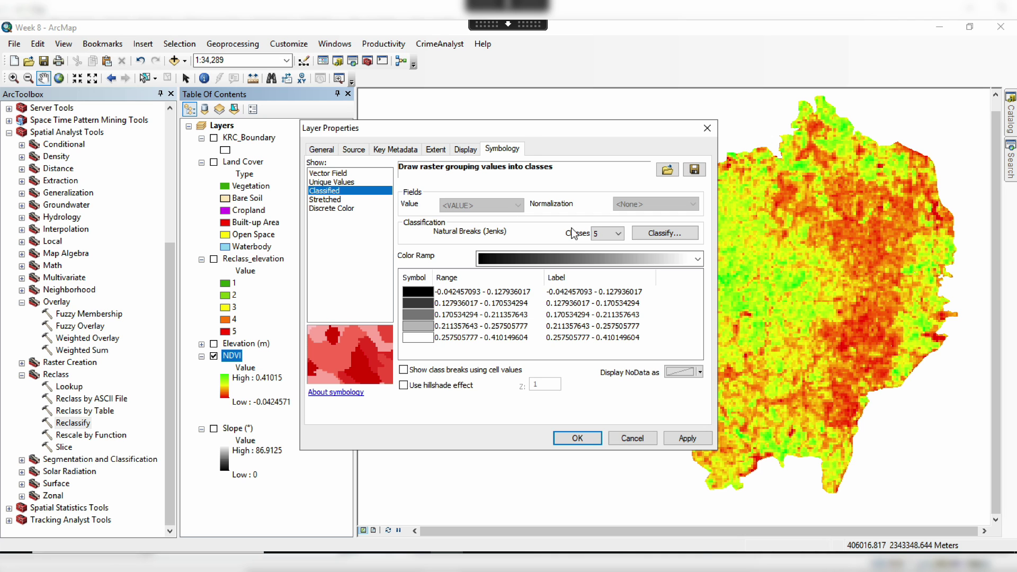
{"action": "left_click", "coordinate": [661, 234]}
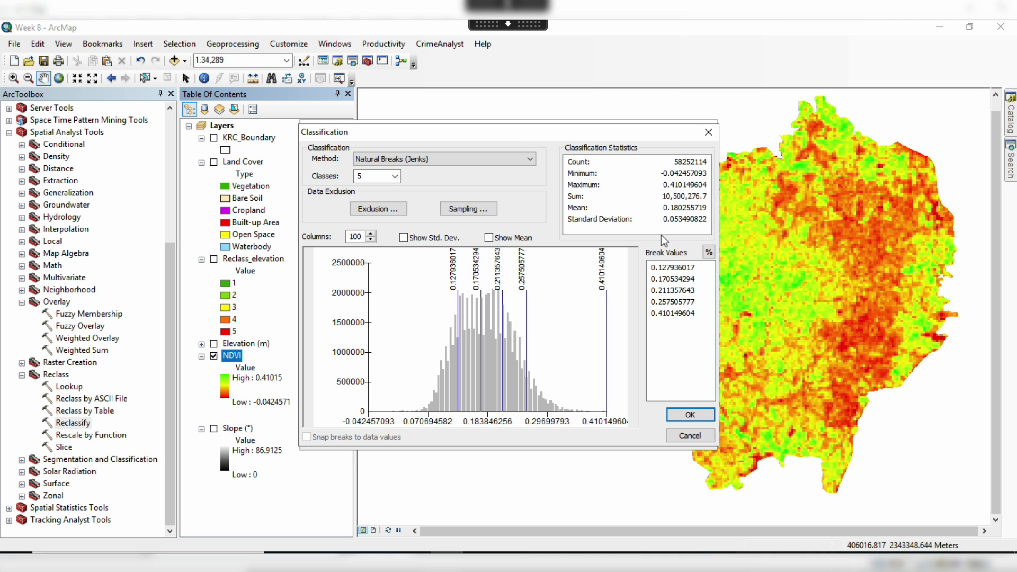
{"action": "left_click", "coordinate": [680, 269]}
{"action": "type", "text": "0.1"}
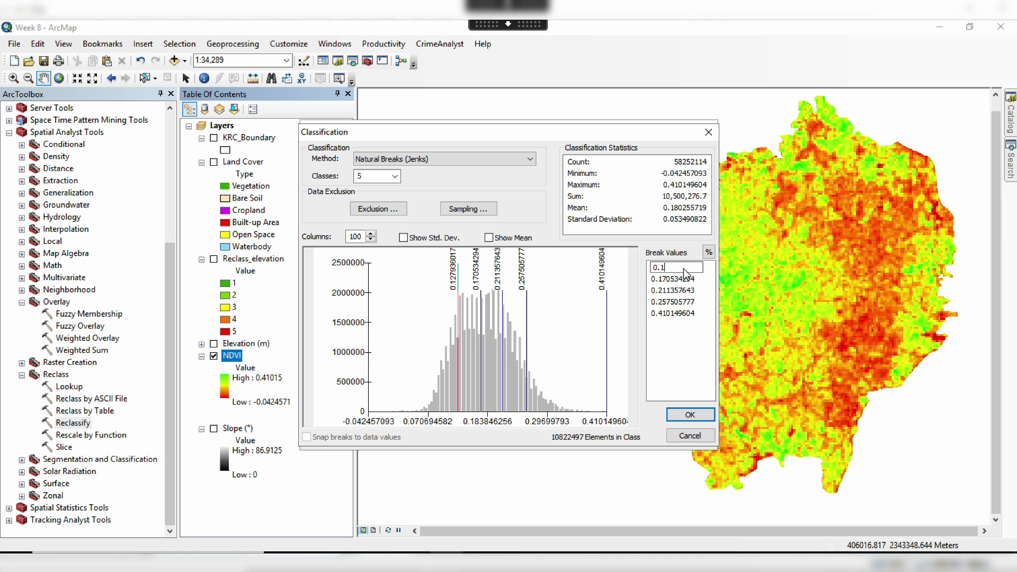
{"action": "key", "text": "Return"}
{"action": "type", "text": "0."}
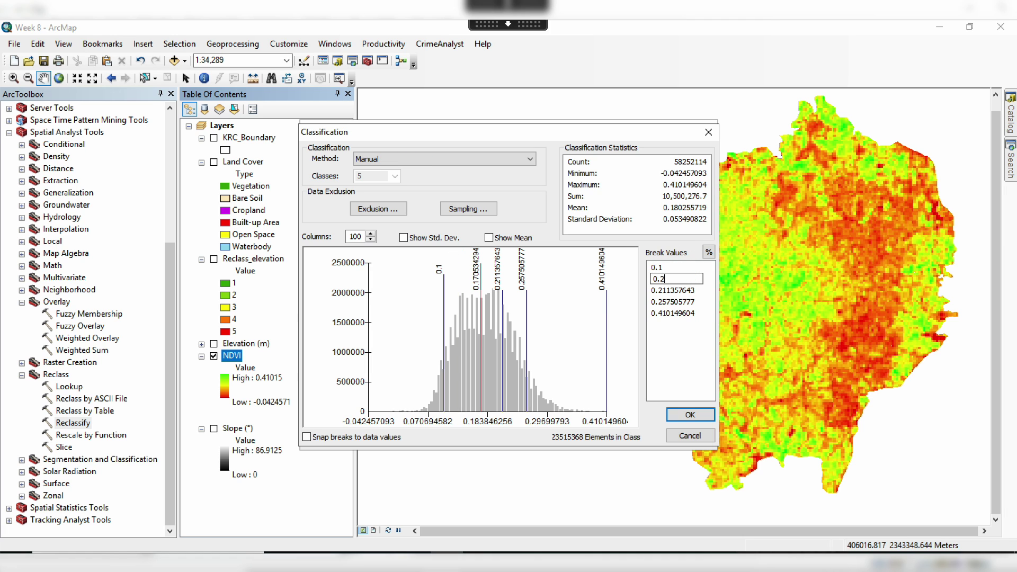
{"action": "type", "text": "2"}
{"action": "key", "text": "Return"}
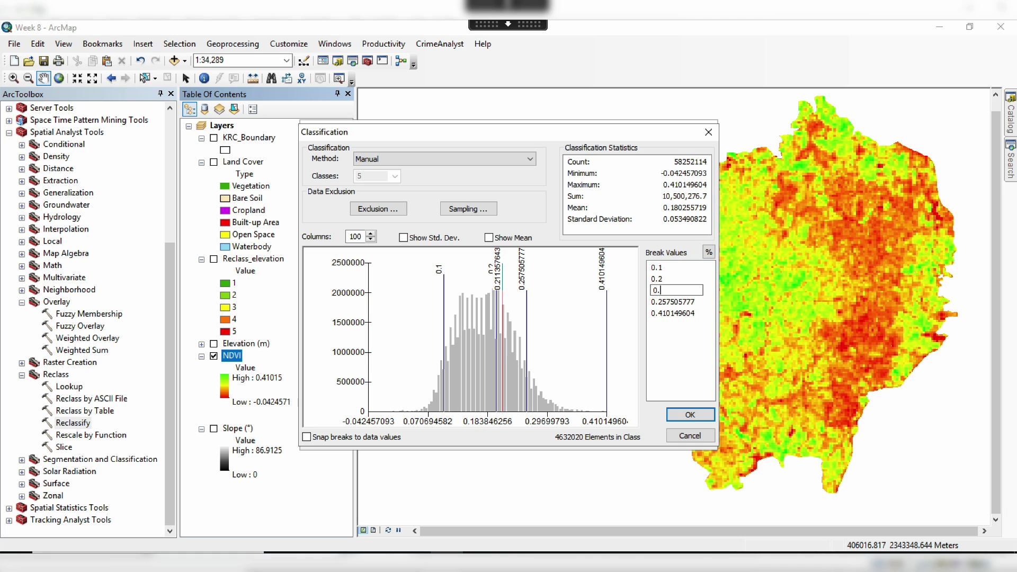
{"action": "type", "text": "0.25"}
{"action": "key", "text": "Return"}
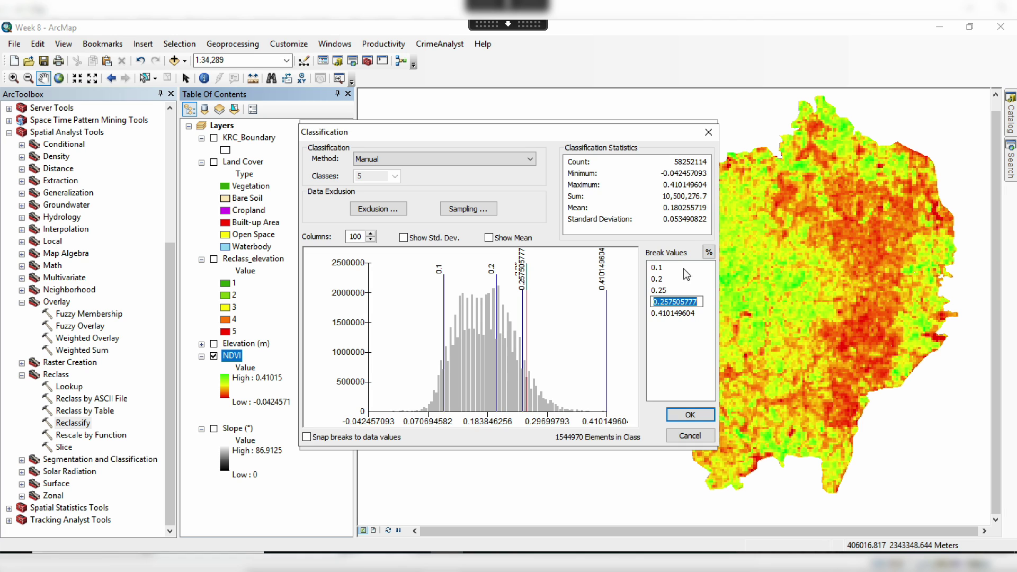
- Set the last two NDVI break values to 0.3 and 0.5 and accept the classification
{"action": "type", "text": "0."}
{"action": "key", "text": "Return"}
{"action": "type", "text": "0."}
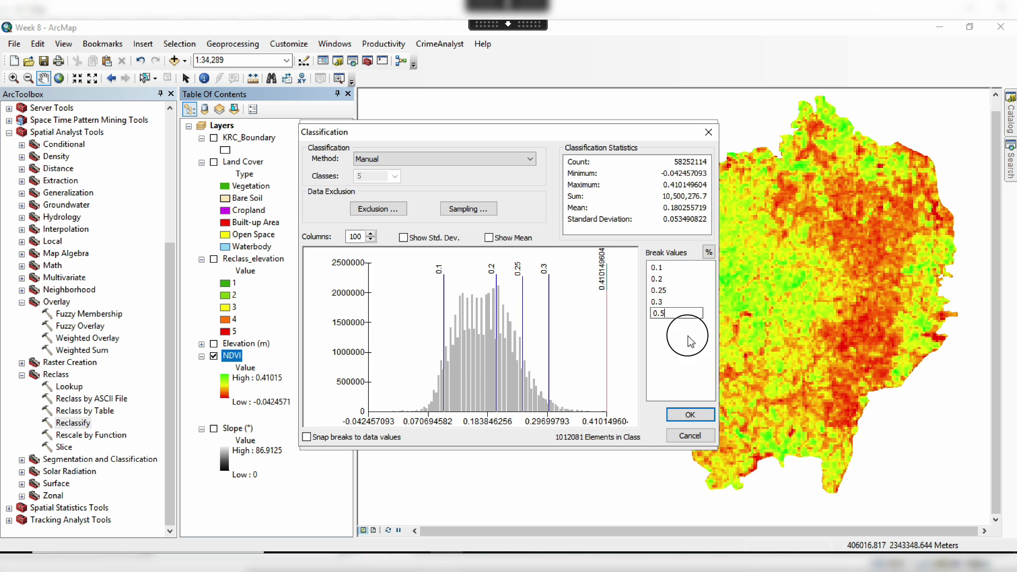
{"action": "type", "text": "5"}
{"action": "left_click", "coordinate": [688, 302]}
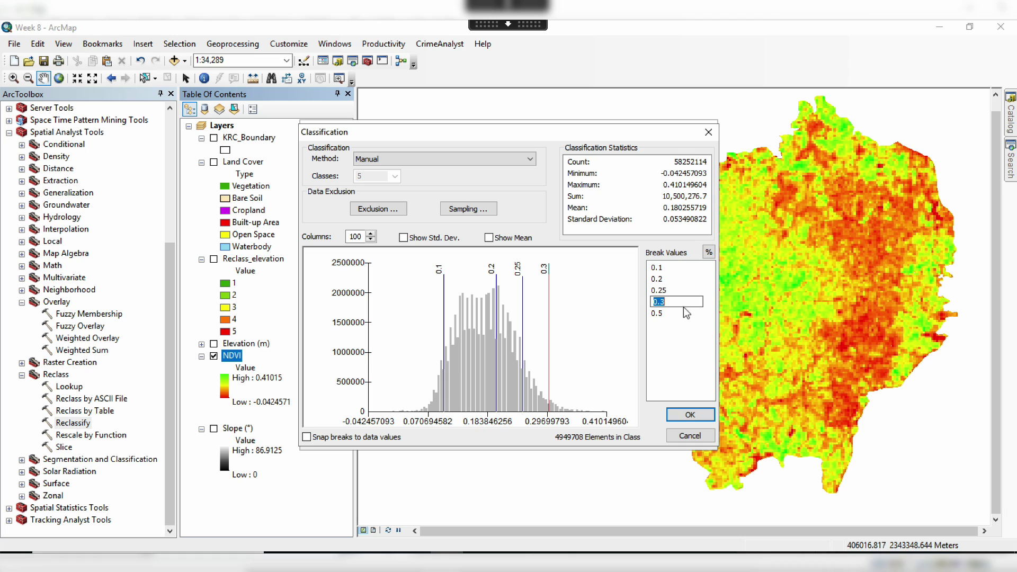
{"action": "key", "text": "Return"}
{"action": "left_click", "coordinate": [689, 417]}
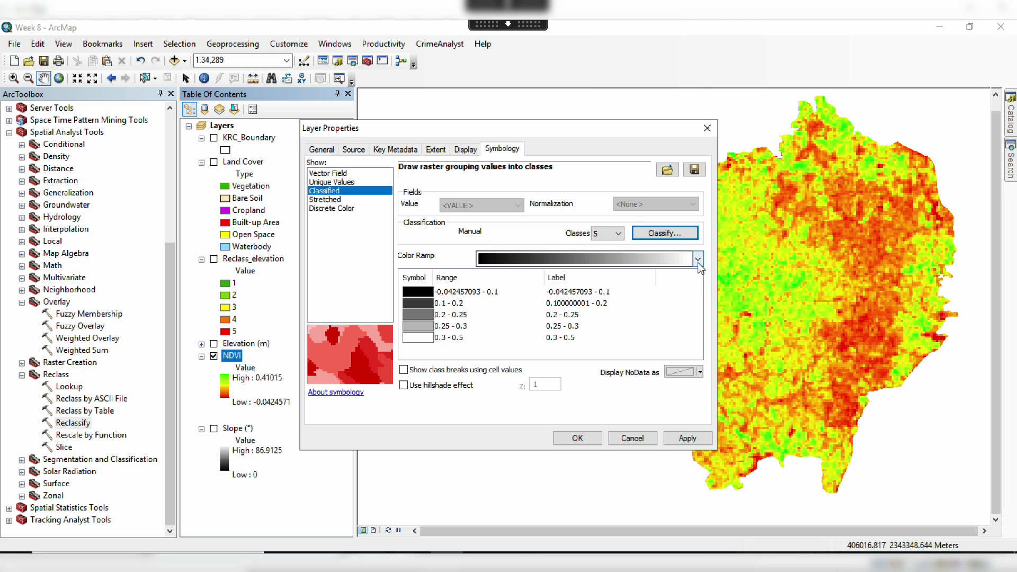
- Apply the red-yellow-green color ramp to the five NDVI classes
{"action": "left_click", "coordinate": [697, 260]}
{"action": "scroll", "coordinate": [669, 270], "scroll_direction": "down", "scroll_amount": 5}
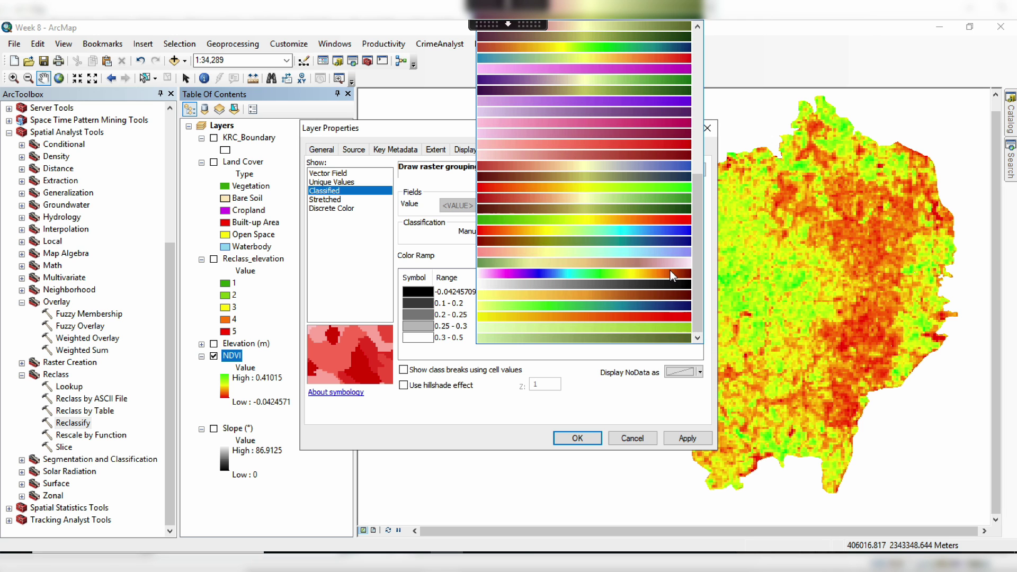
{"action": "left_click", "coordinate": [586, 188]}
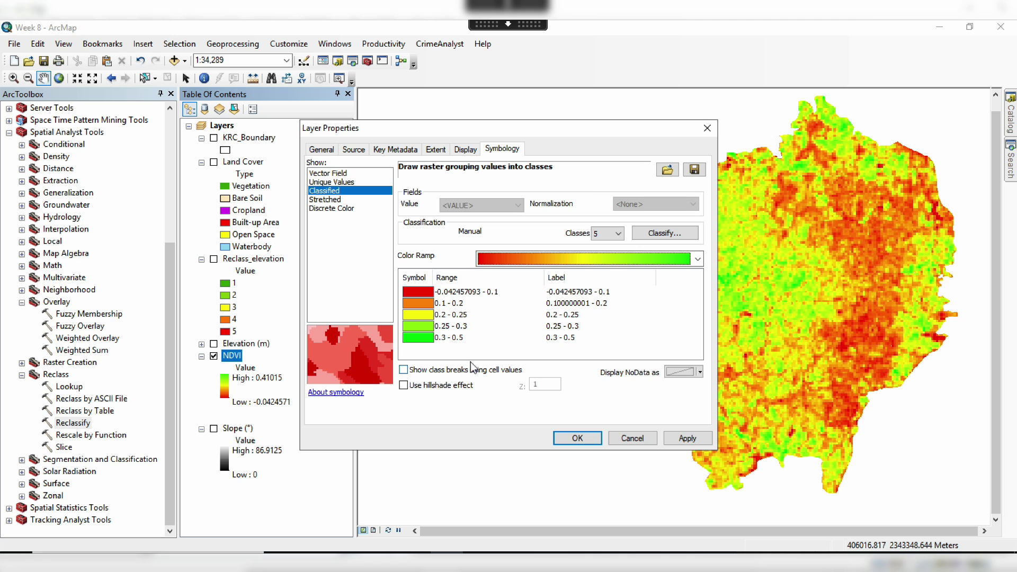
{"action": "left_click", "coordinate": [678, 438]}
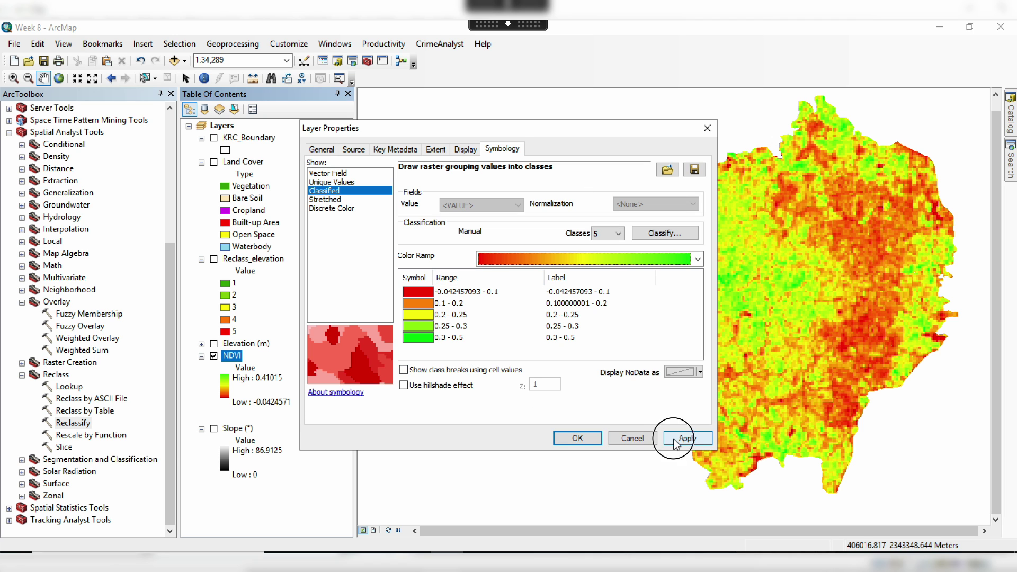
{"action": "left_click", "coordinate": [588, 440]}
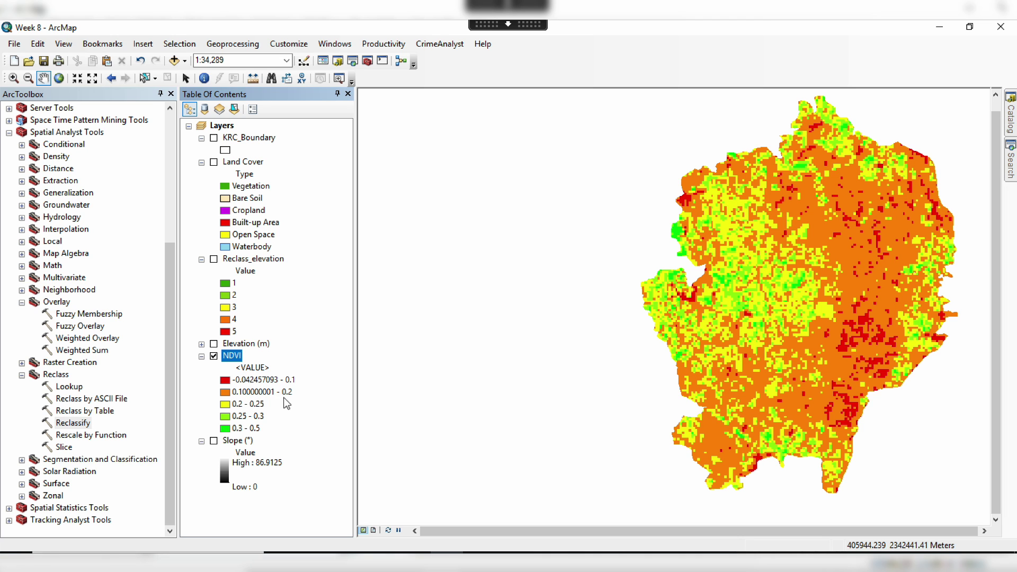
- Format the NDVI class labels as numeric values rounded to 2 decimal places
{"action": "right_click", "coordinate": [239, 356]}
{"action": "left_click", "coordinate": [264, 348]}
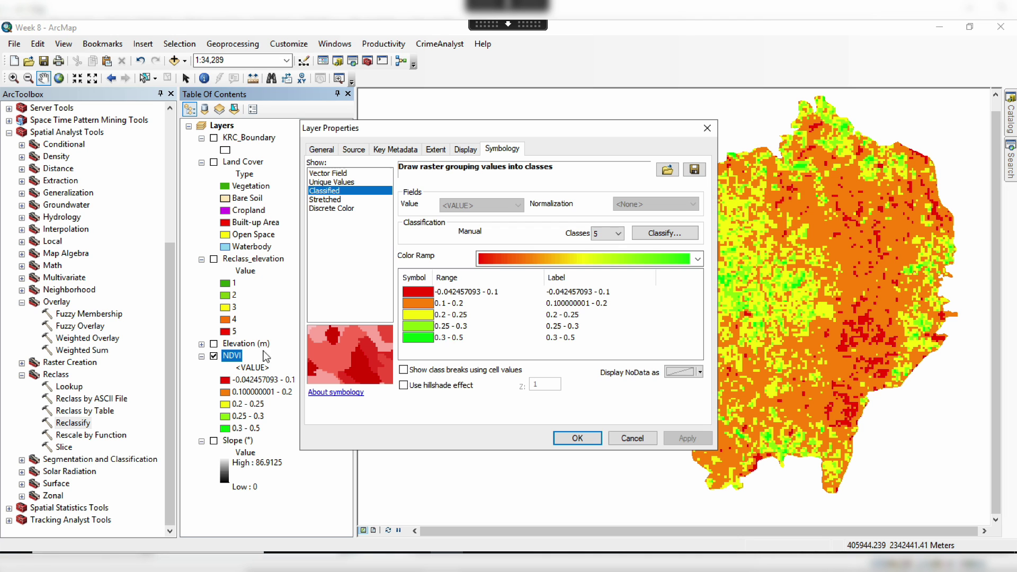
{"action": "left_click", "coordinate": [567, 278]}
{"action": "left_click", "coordinate": [607, 303]}
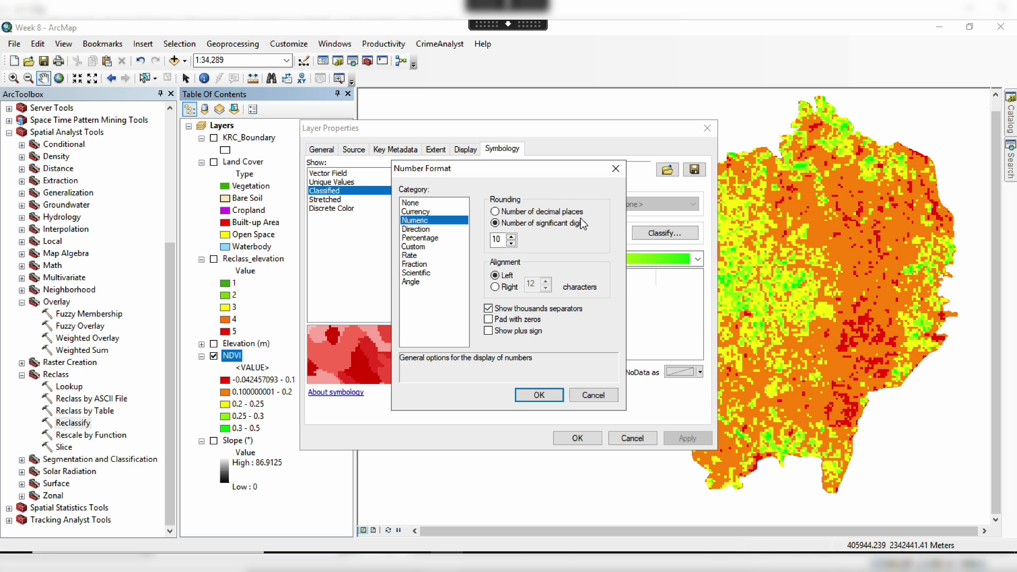
{"action": "left_click", "coordinate": [495, 211]}
{"action": "left_click_drag", "start_coordinate": [503, 238], "coordinate": [485, 241]}
{"action": "type", "text": "2"}
{"action": "left_click", "coordinate": [537, 396]}
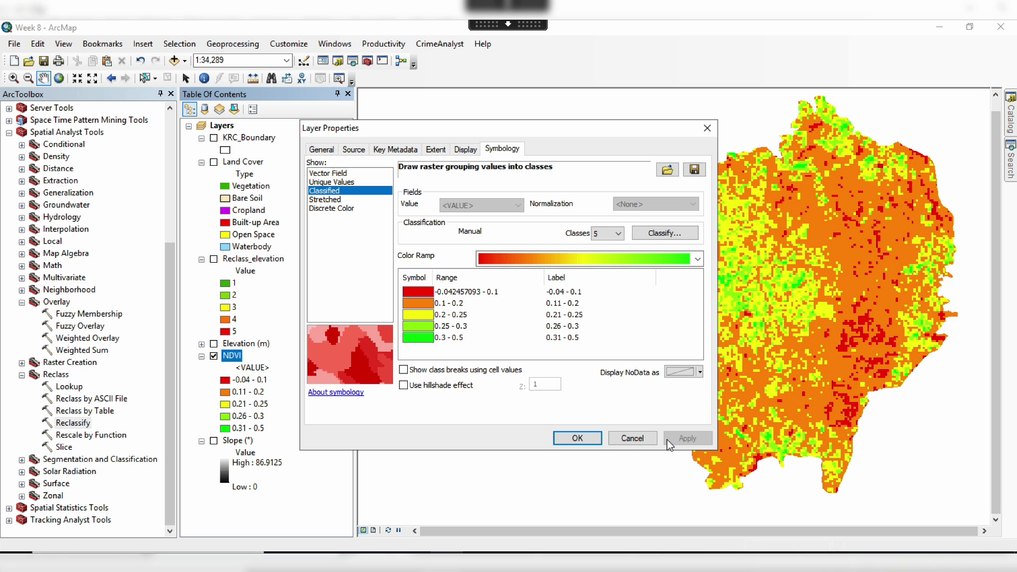
- Accept the NDVI symbology, reclassify the NDVI raster by its class ranges to new values 1 to 5, and hide the original layer
{"action": "left_click", "coordinate": [588, 439]}
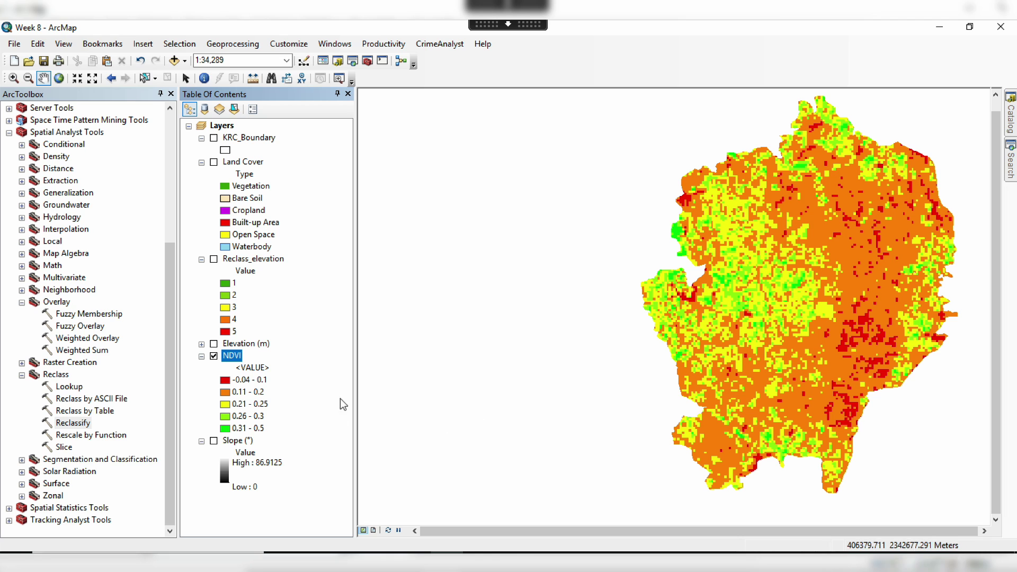
{"action": "double_click", "coordinate": [75, 423]}
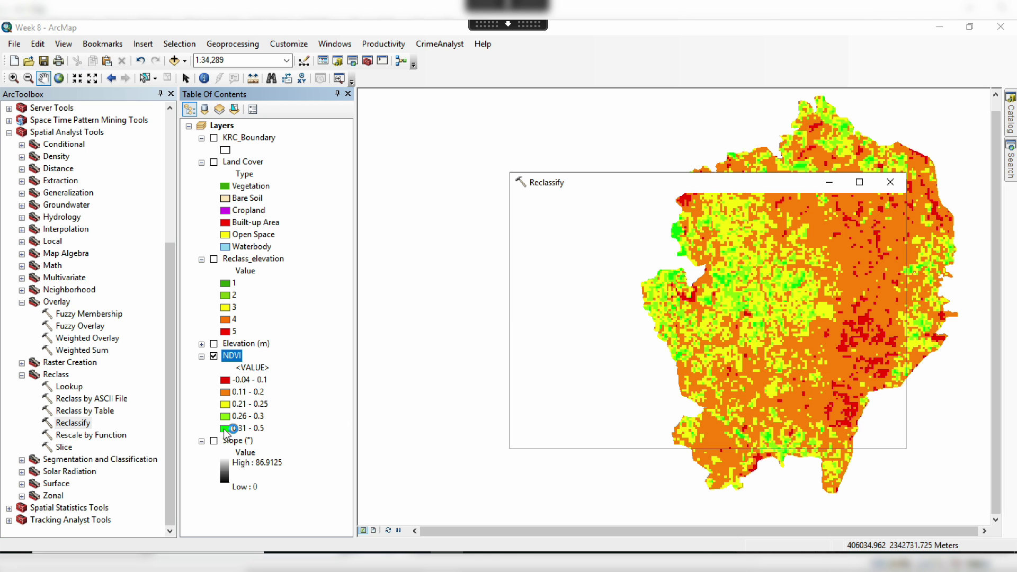
{"action": "left_click", "coordinate": [855, 221]}
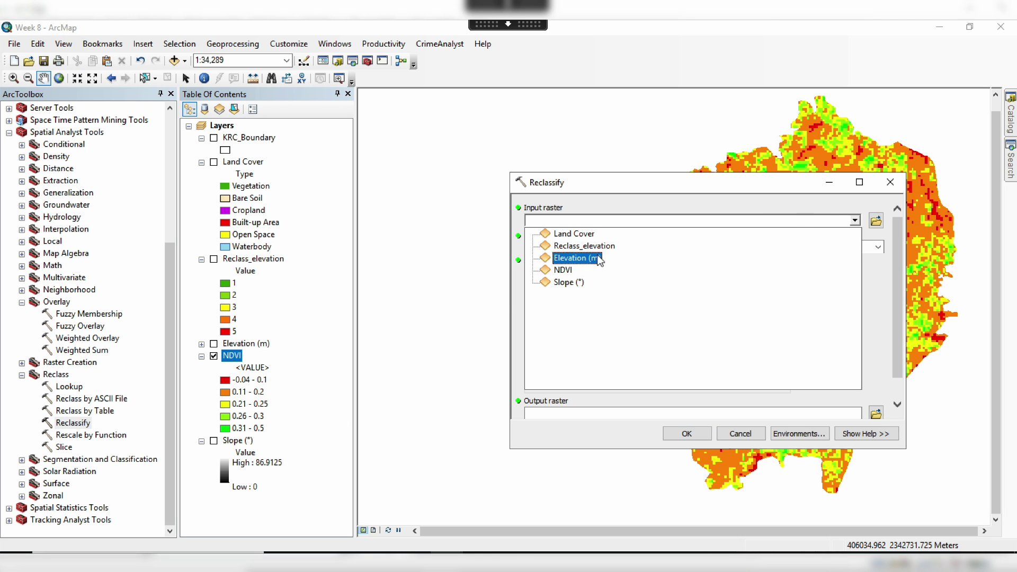
{"action": "left_click", "coordinate": [640, 270]}
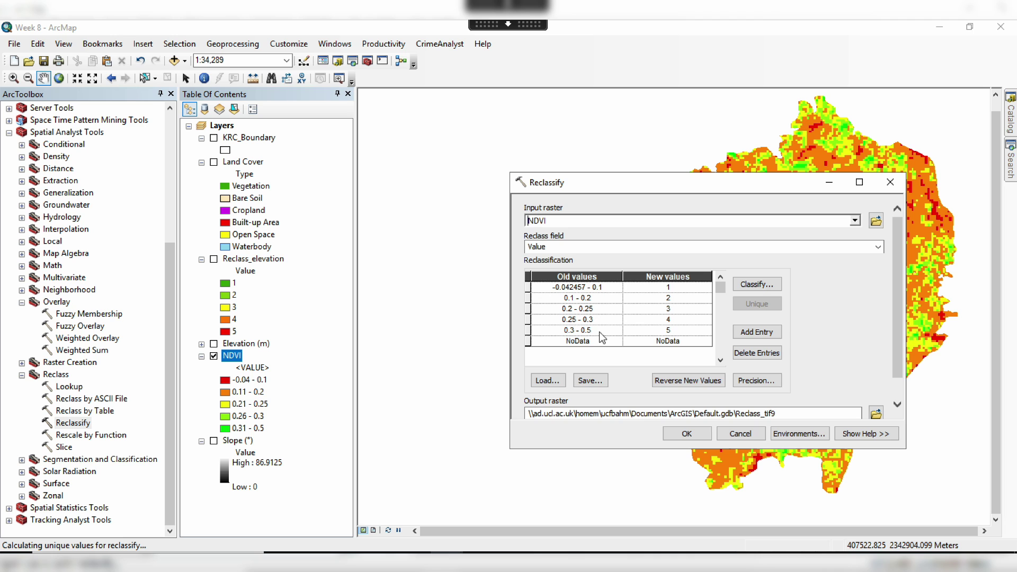
{"action": "left_click", "coordinate": [687, 434]}
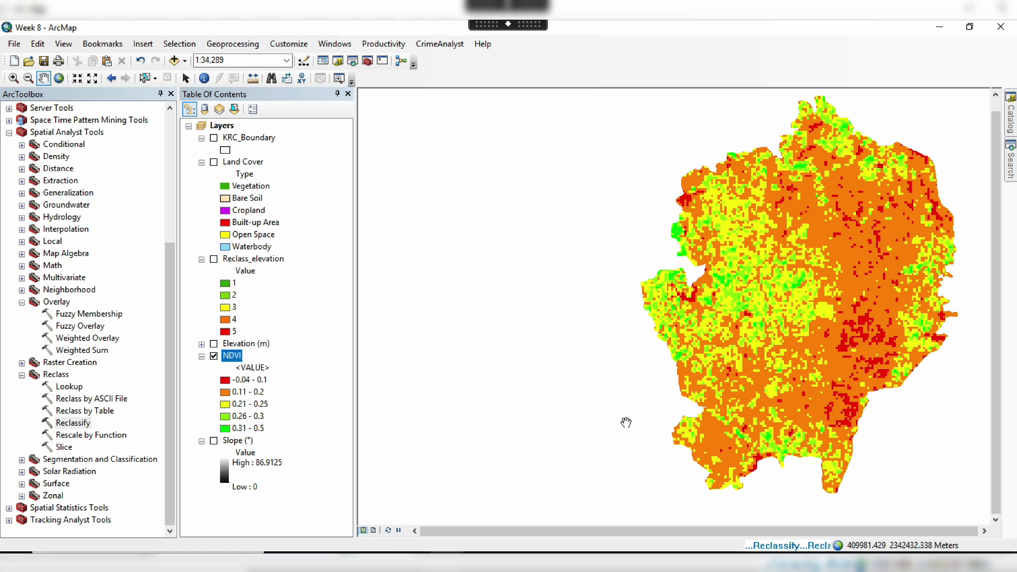
{"action": "left_click", "coordinate": [215, 357]}
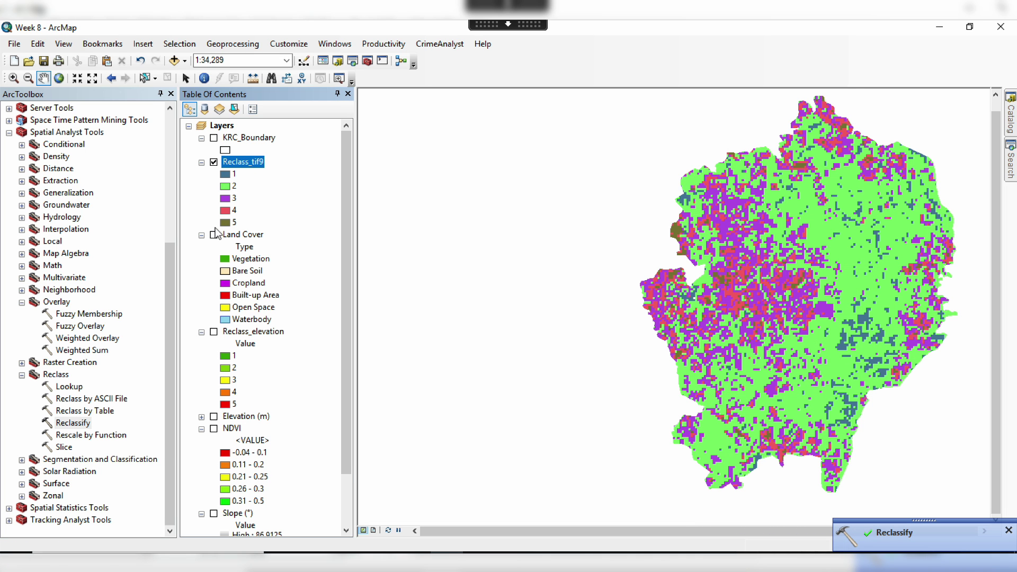
- Rename the reclassified NDVI output layer as Reclass_NDVI
{"action": "left_click", "coordinate": [258, 163]}
{"action": "left_click", "coordinate": [258, 162]}
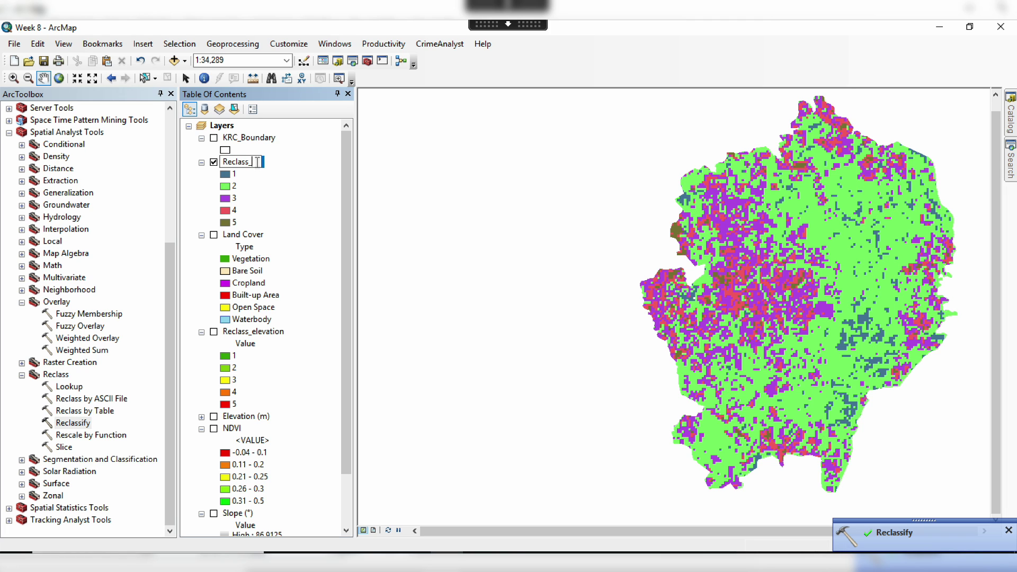
{"action": "type", "text": "NDV"}
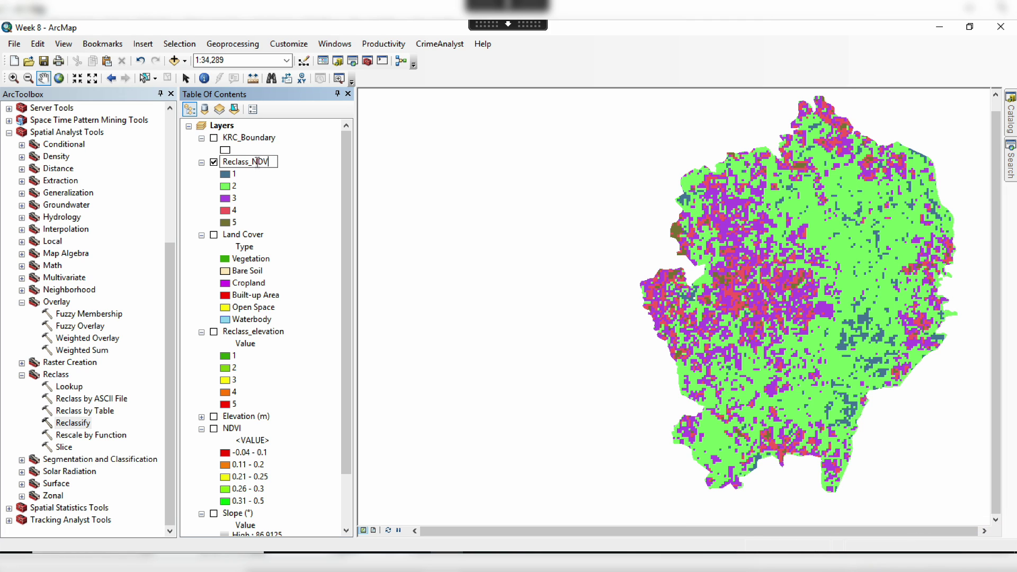
{"action": "type", "text": "I"}
{"action": "key", "text": "Return"}
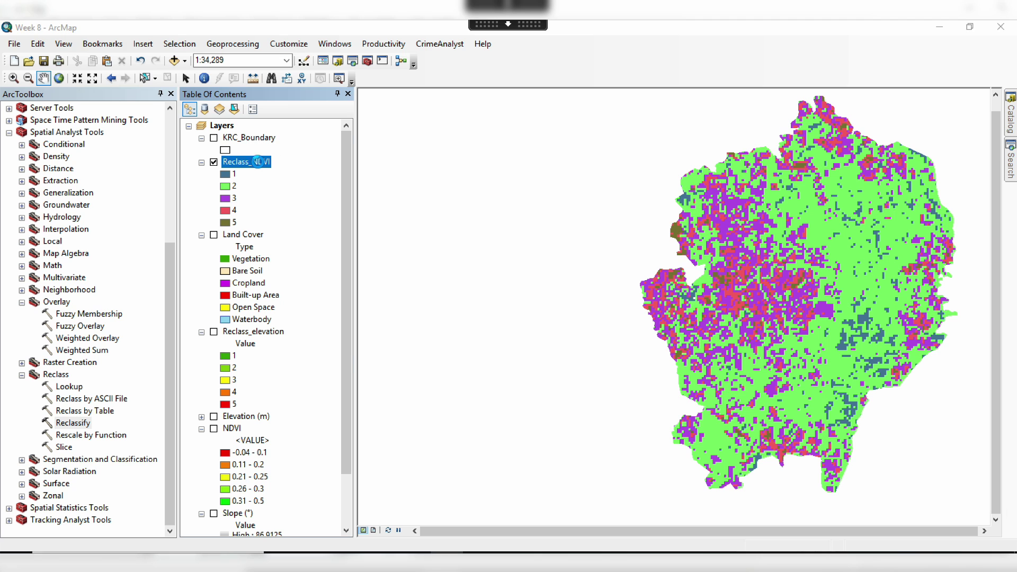
- Apply the red-yellow-green color scheme to the five unique values of the Reclass_NDVI layer
{"action": "double_click", "coordinate": [258, 162]}
{"action": "left_click", "coordinate": [662, 210]}
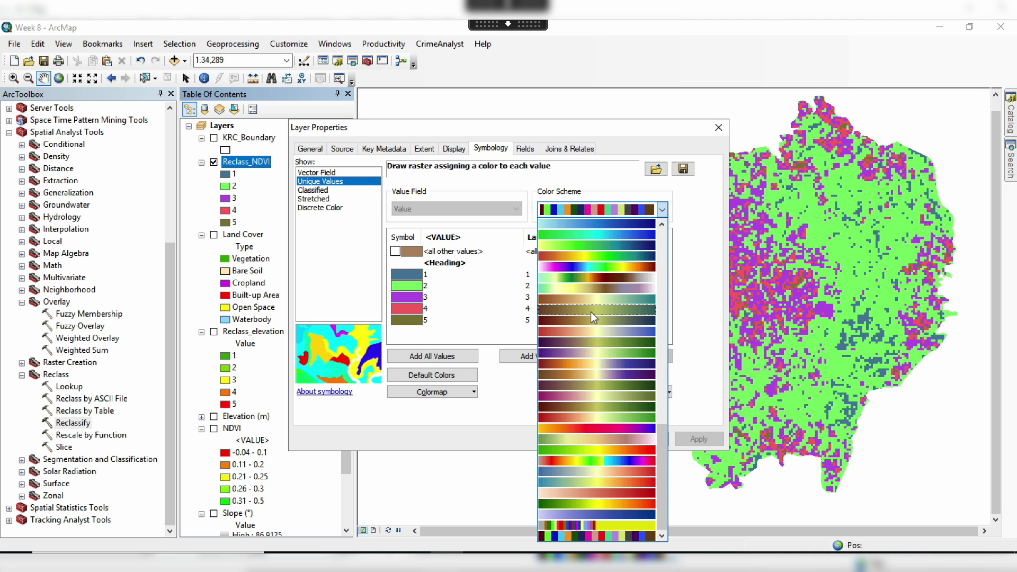
{"action": "scroll", "coordinate": [617, 371], "scroll_direction": "up", "scroll_amount": 2}
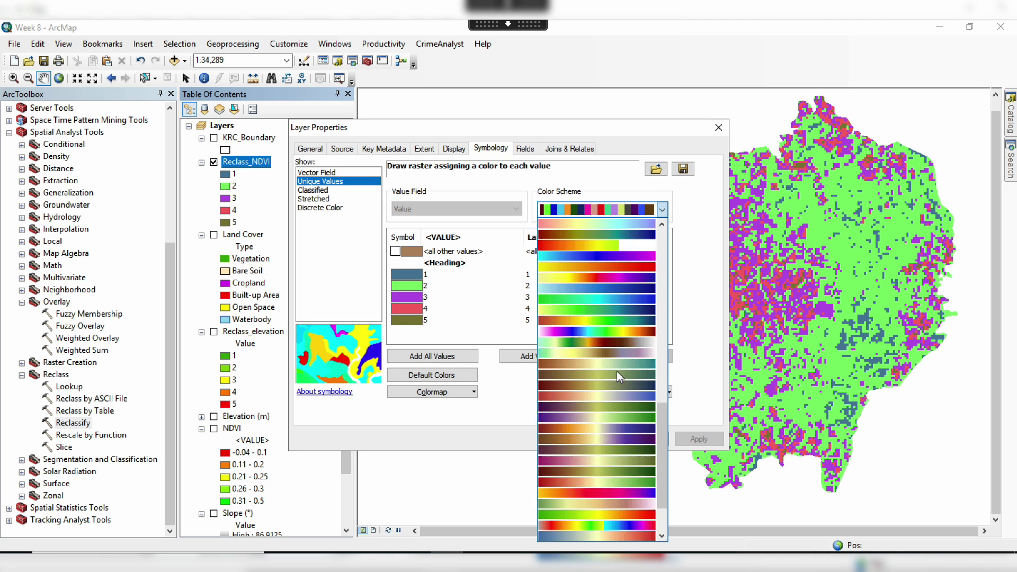
{"action": "scroll", "coordinate": [617, 371], "scroll_direction": "up", "scroll_amount": 2}
{"action": "left_click", "coordinate": [611, 402]}
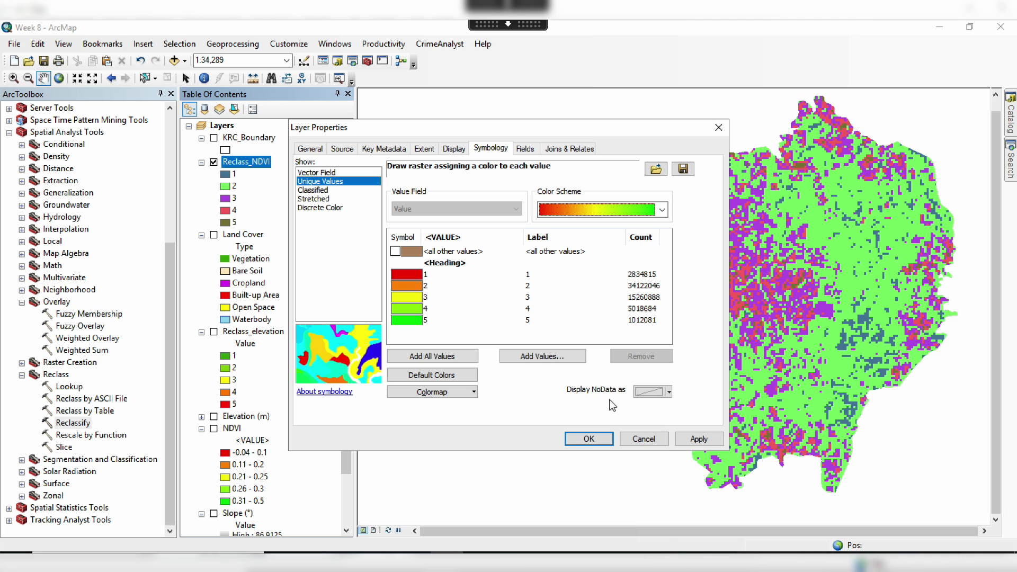
{"action": "left_click", "coordinate": [576, 439]}
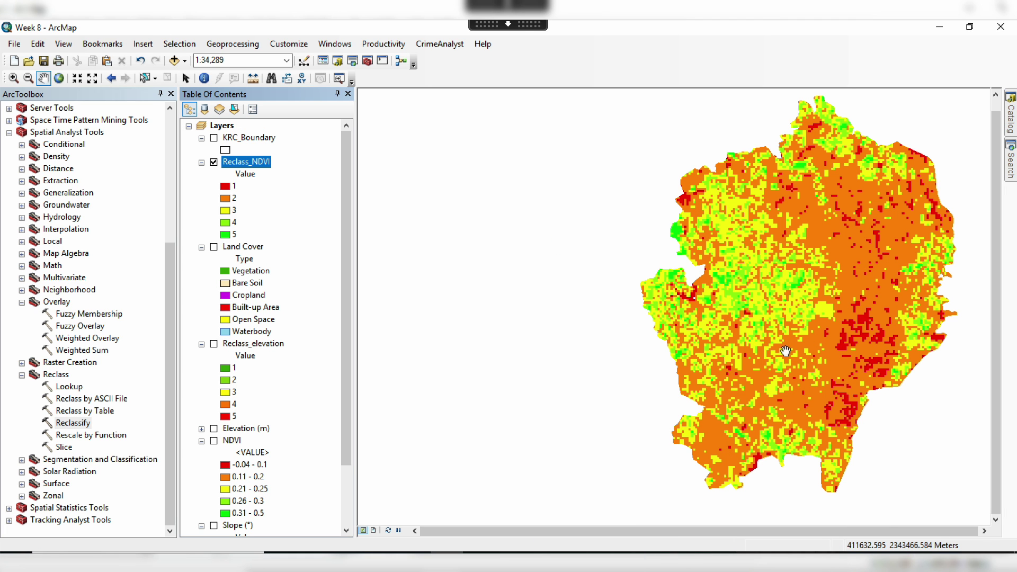
- Collapse the original NDVI legend, then hide Reclass_NDVI and move it between Land Cover and Reclass_elevation
{"action": "left_click_drag", "start_coordinate": [348, 272], "coordinate": [347, 290]}
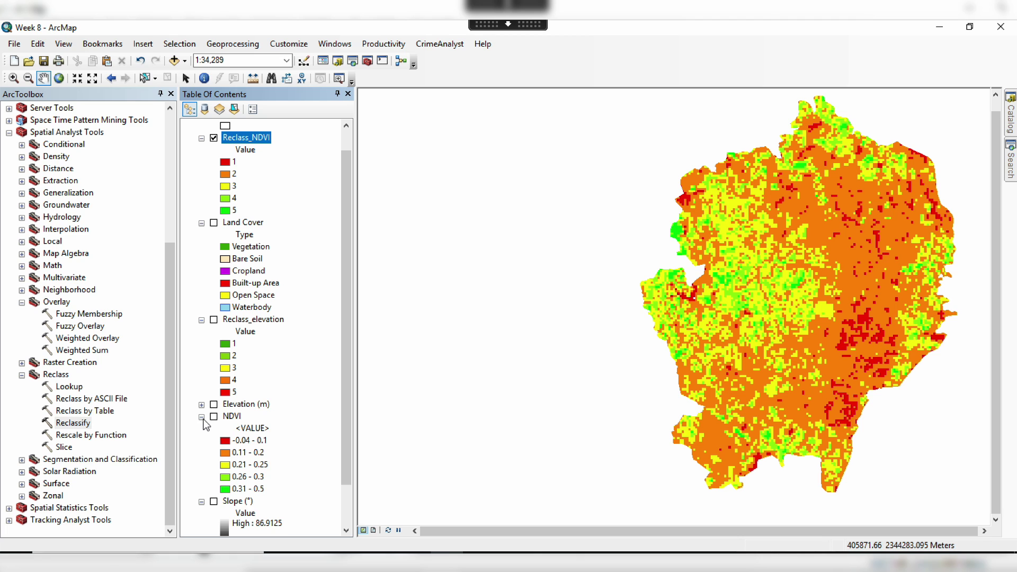
{"action": "left_click", "coordinate": [201, 417]}
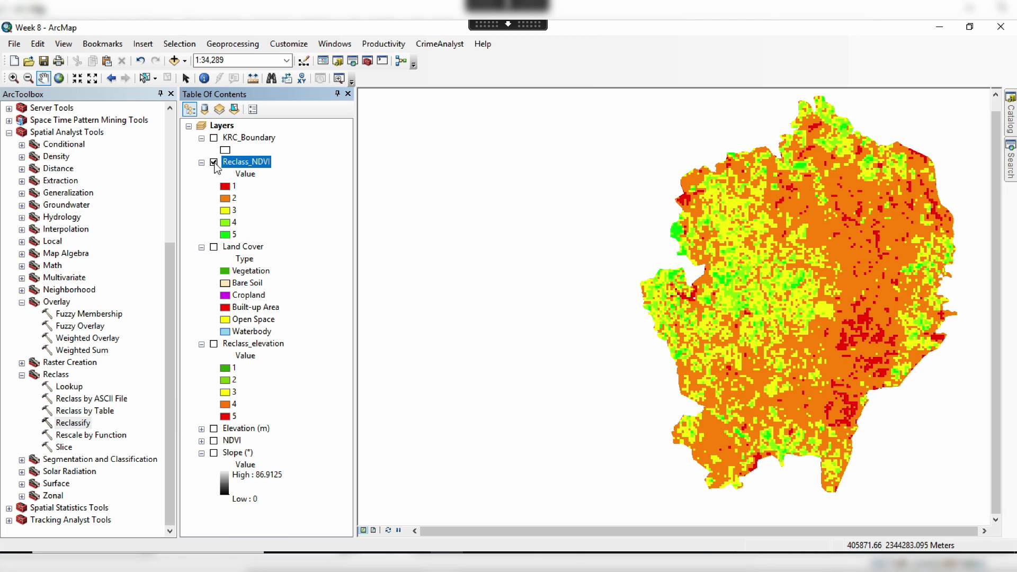
{"action": "left_click", "coordinate": [214, 162]}
{"action": "left_click_drag", "start_coordinate": [236, 164], "coordinate": [242, 290]}
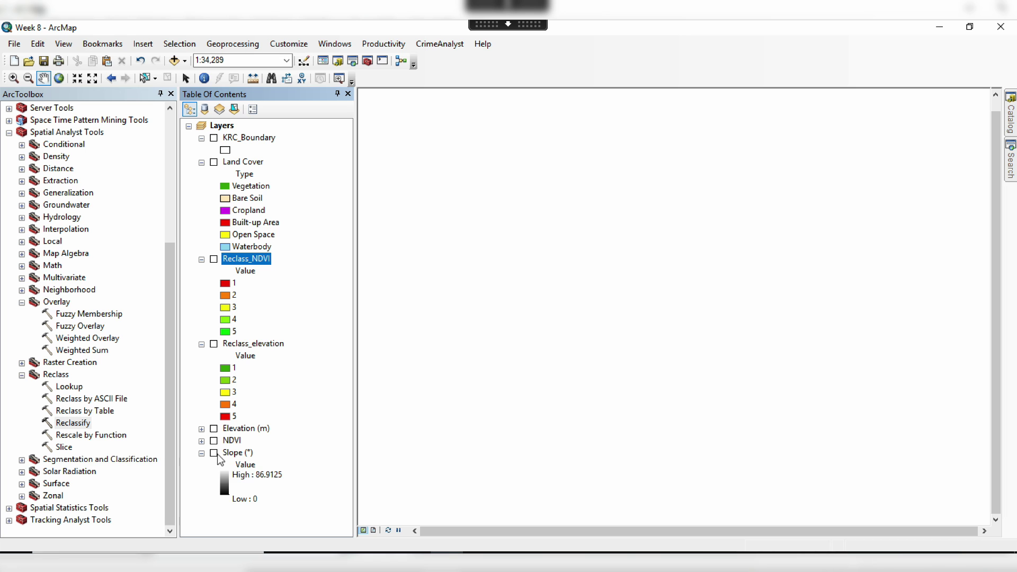
- Show the Slope layer, switch it to Classified symbology and open its classification settings
{"action": "double_click", "coordinate": [247, 454]}
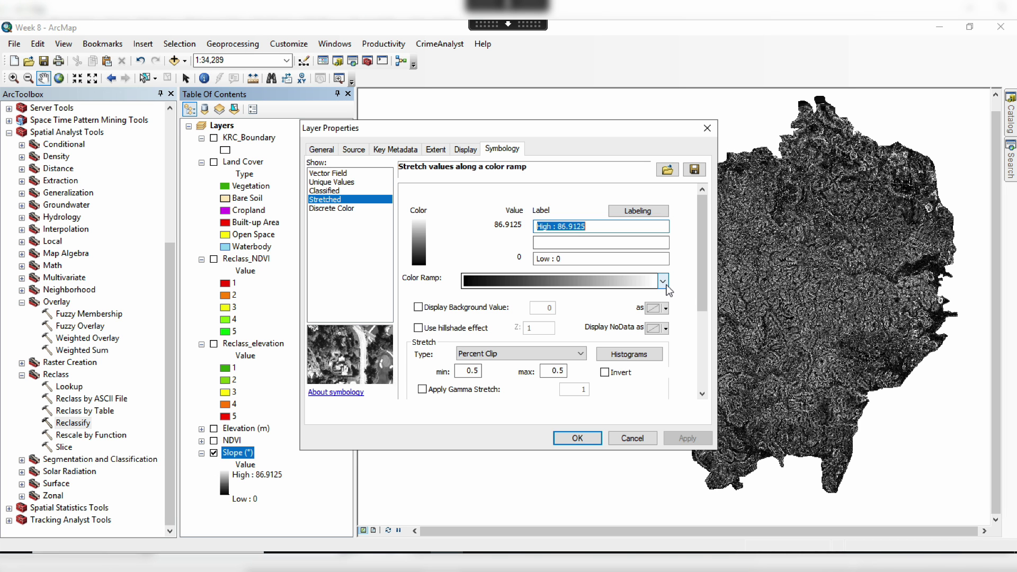
{"action": "left_click", "coordinate": [365, 191]}
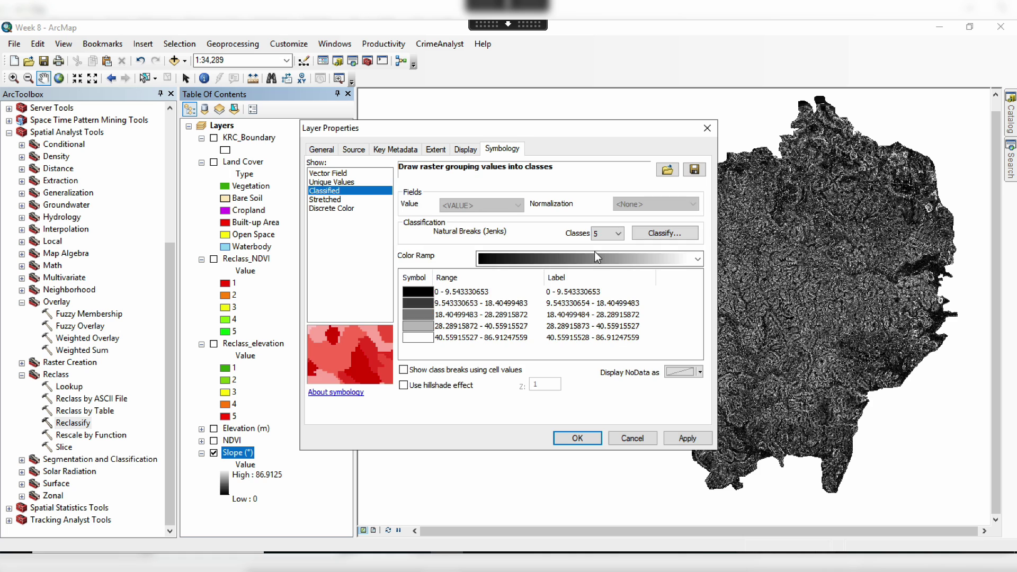
{"action": "left_click", "coordinate": [660, 242]}
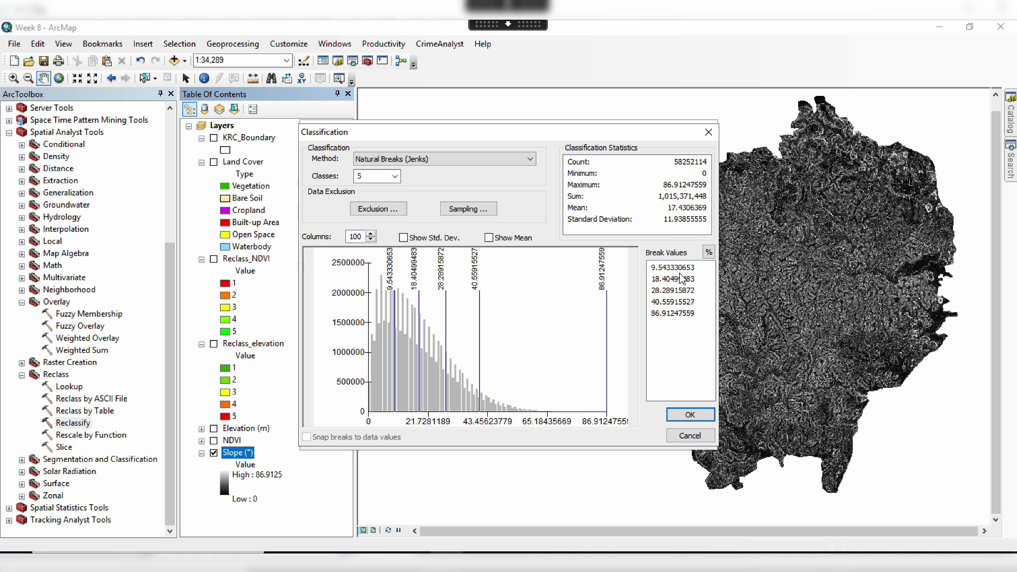
- Set the five slope break values to 10, 20, 30, 40 and 90 and accept the classification
{"action": "left_click", "coordinate": [679, 269]}
{"action": "type", "text": "10"}
{"action": "key", "text": "Return"}
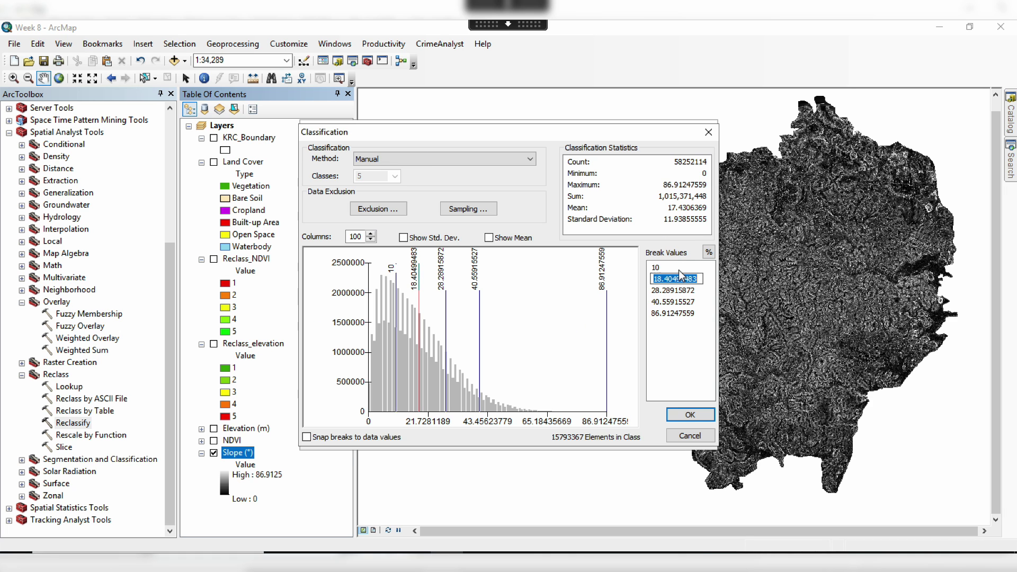
{"action": "type", "text": "20"}
{"action": "key", "text": "Return"}
{"action": "type", "text": "30"}
{"action": "key", "text": "Return"}
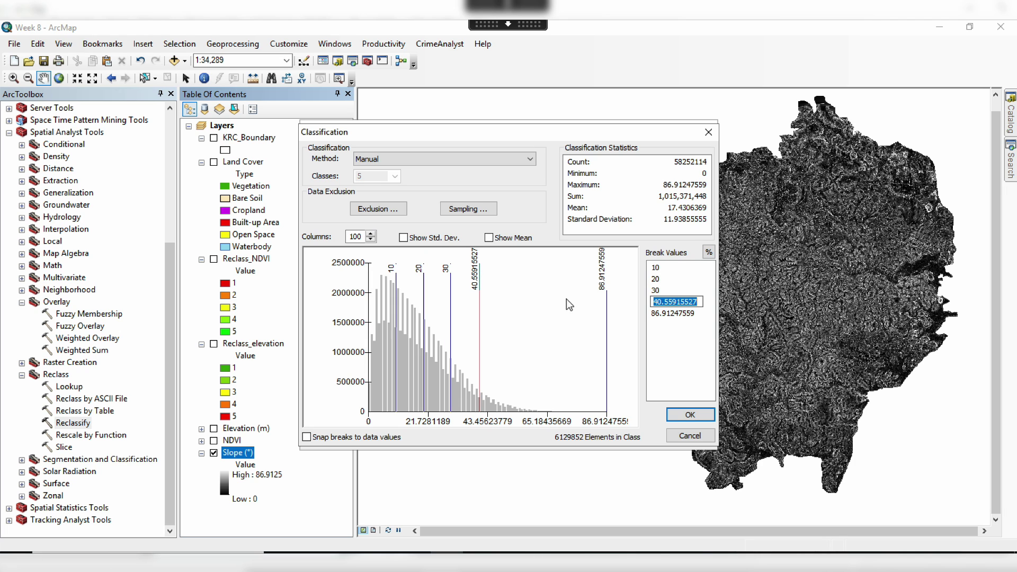
{"action": "type", "text": "40"}
{"action": "key", "text": "Return"}
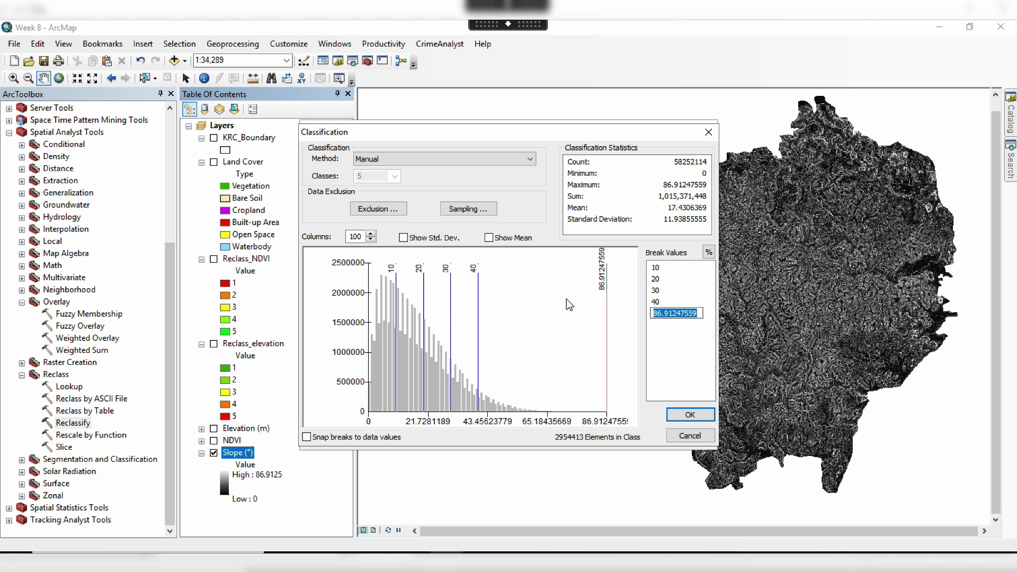
{"action": "type", "text": "90"}
{"action": "key", "text": "Return"}
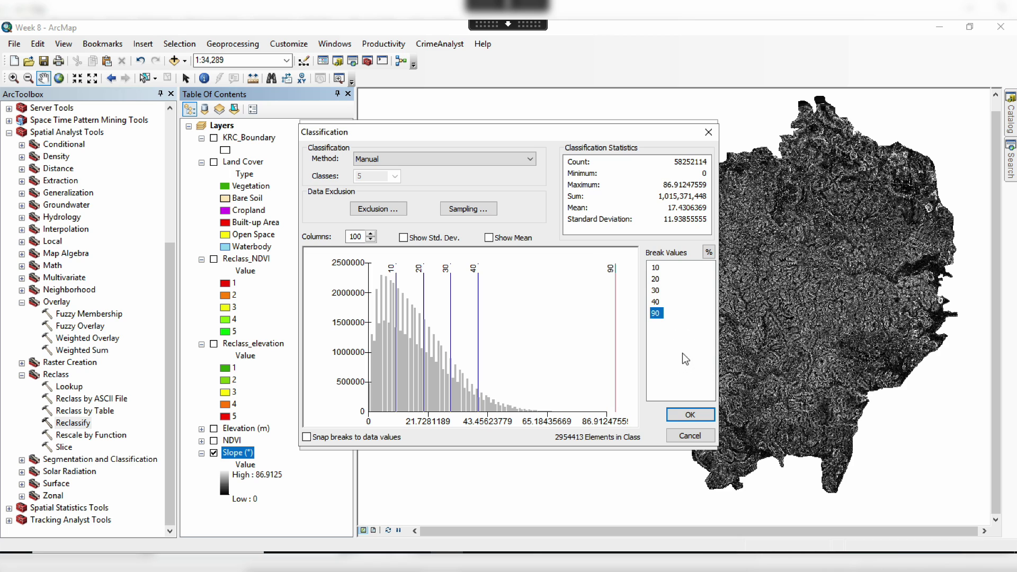
{"action": "left_click", "coordinate": [693, 415]}
- Format the slope class labels as numeric values rounded to 0 decimal places
{"action": "left_click", "coordinate": [563, 273]}
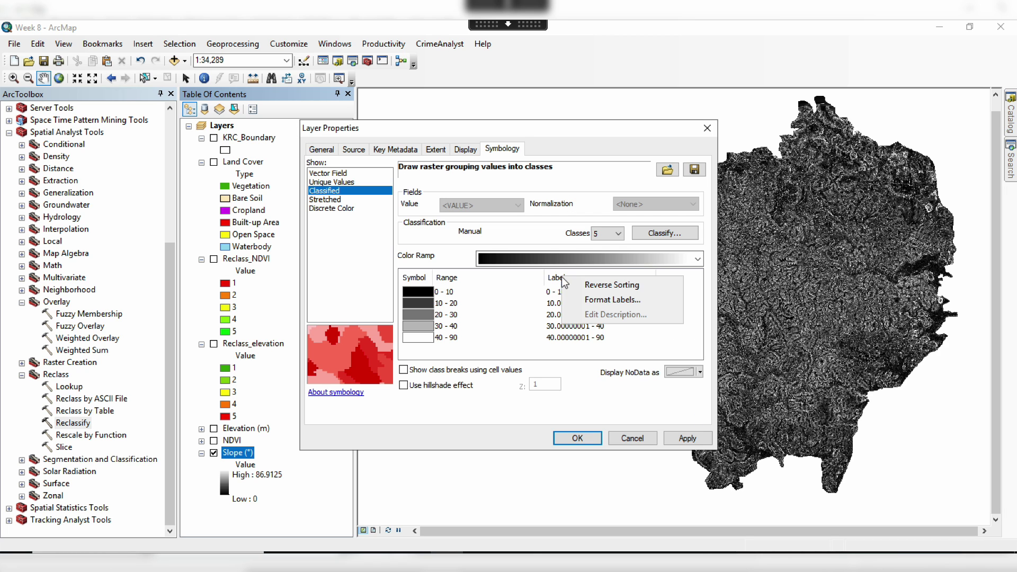
{"action": "left_click", "coordinate": [604, 298]}
{"action": "left_click", "coordinate": [528, 212]}
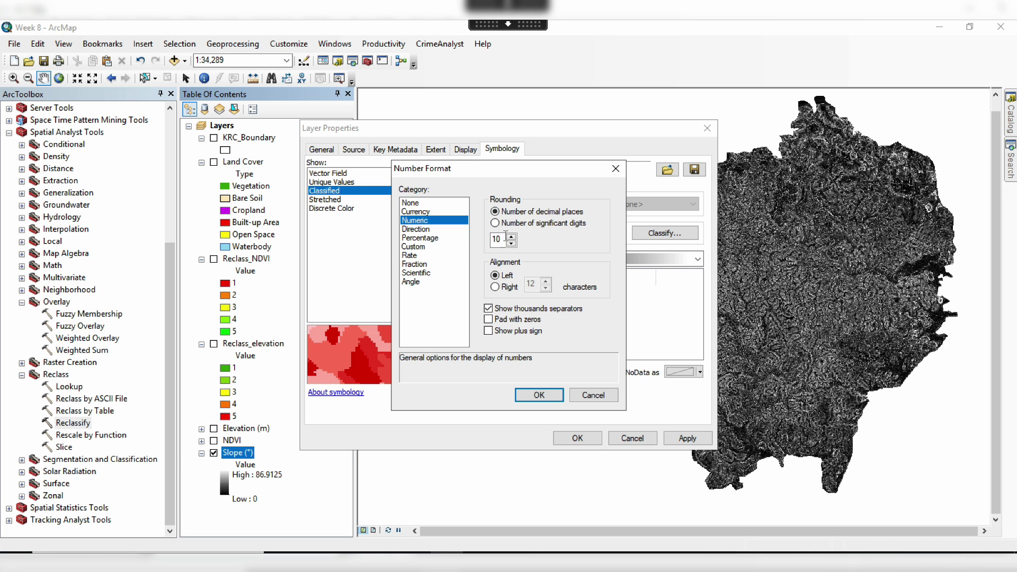
{"action": "double_click", "coordinate": [496, 240]}
{"action": "type", "text": "0"}
{"action": "left_click", "coordinate": [539, 395]}
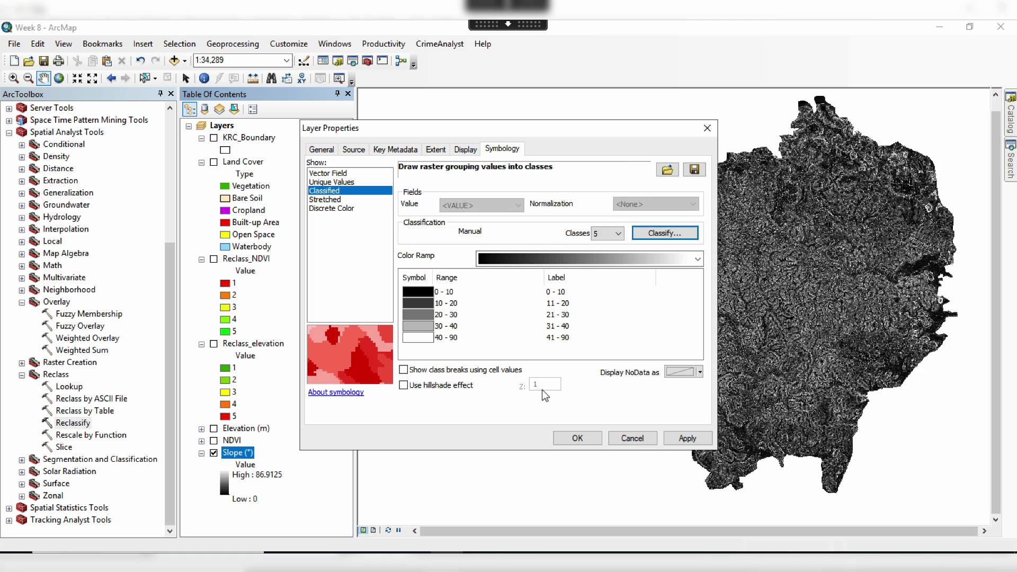
- Apply the dark green-yellow-red color ramp to the five slope classes and accept the layer properties
{"action": "left_click", "coordinate": [635, 259]}
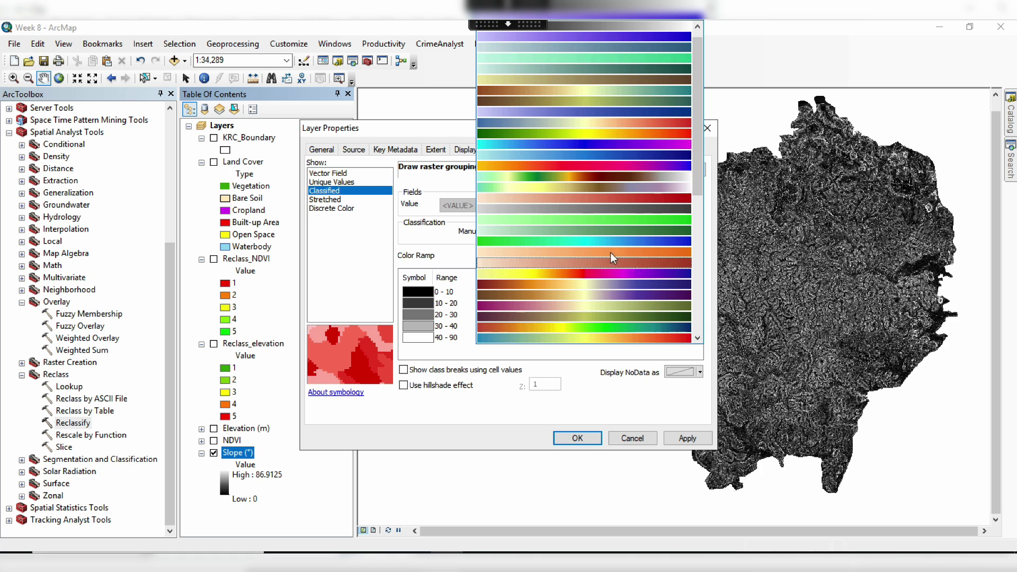
{"action": "left_click", "coordinate": [568, 137]}
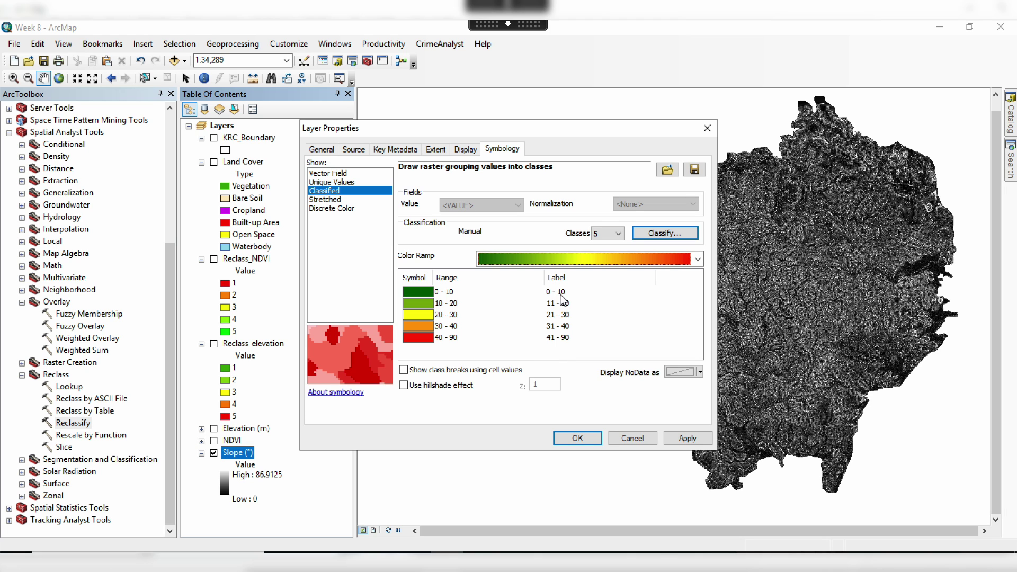
{"action": "left_click", "coordinate": [579, 439]}
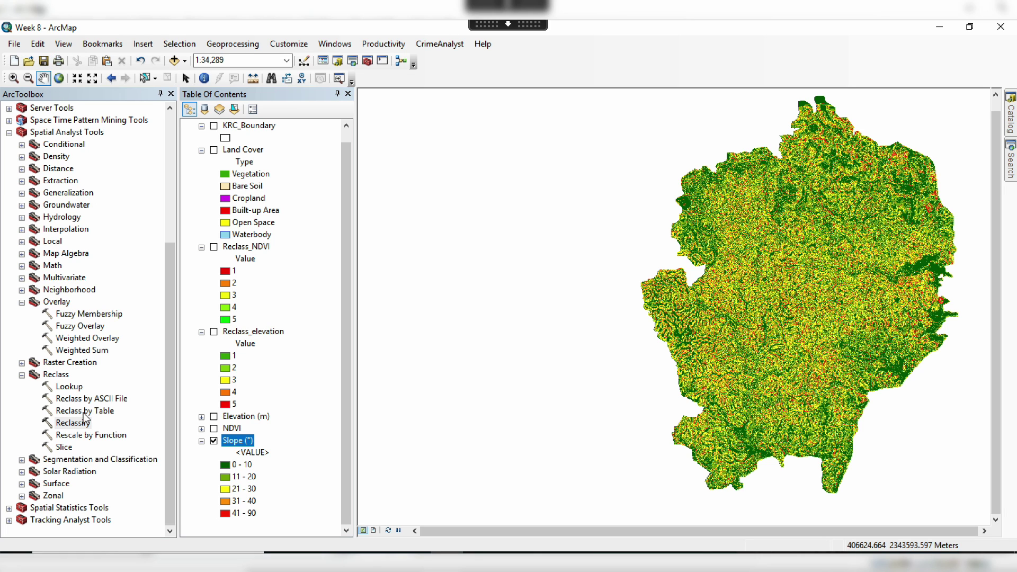
- Reclassify the Slope raster by its class ranges to new values 1 to 5 and hide the original Slope layer
{"action": "double_click", "coordinate": [73, 423]}
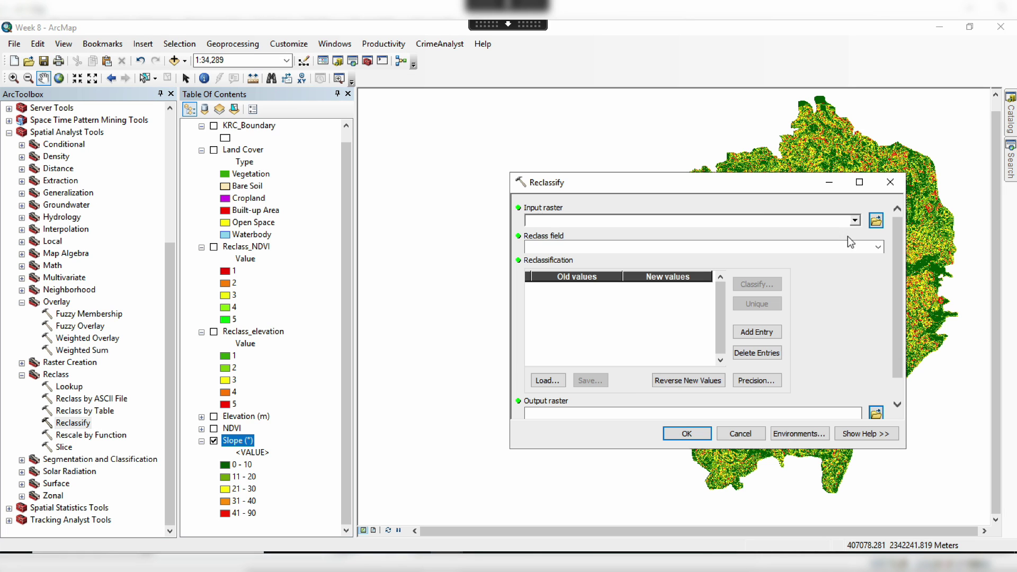
{"action": "left_click", "coordinate": [855, 220]}
{"action": "left_click", "coordinate": [578, 295]}
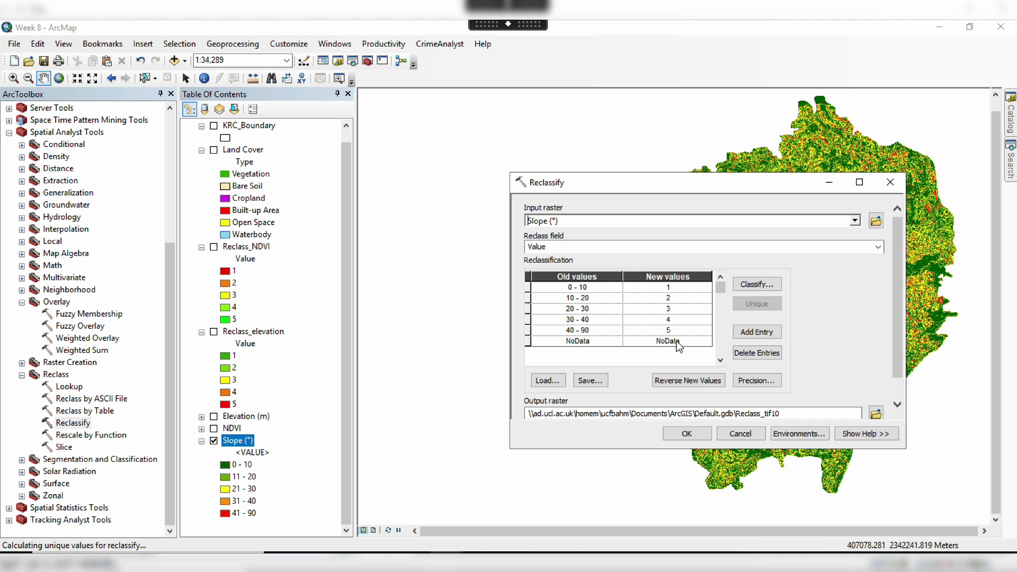
{"action": "left_click", "coordinate": [694, 436]}
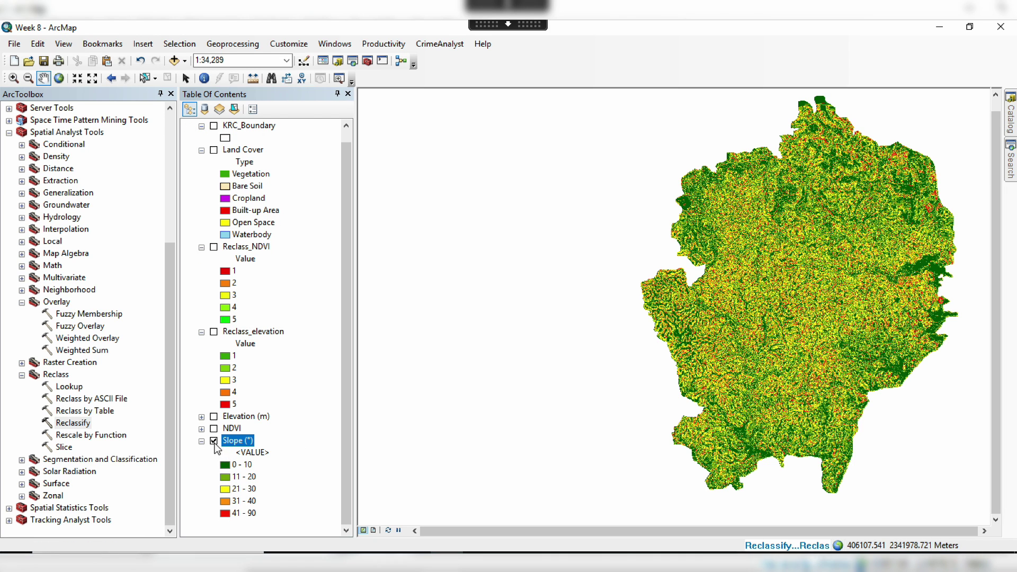
{"action": "left_click", "coordinate": [214, 442]}
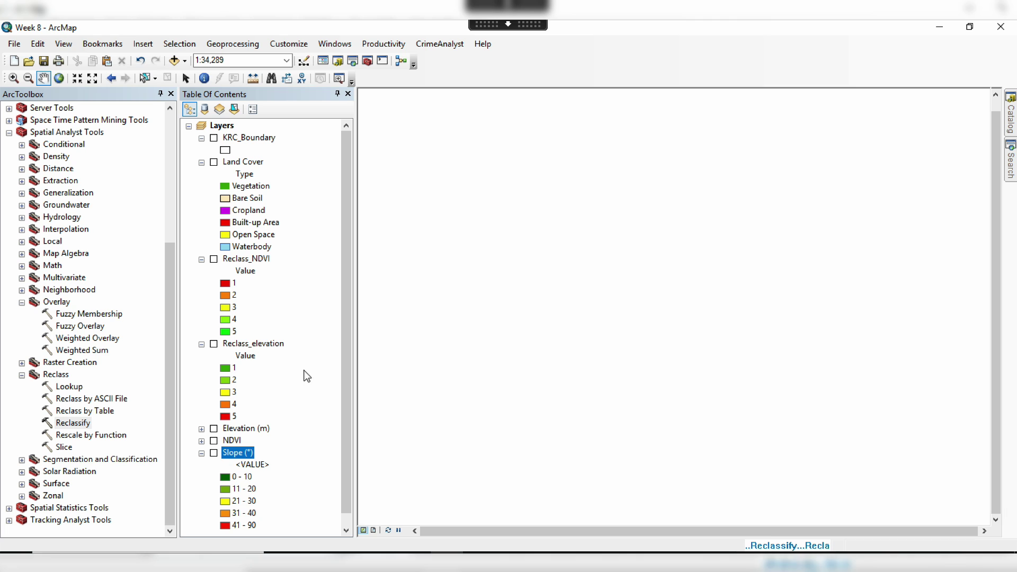
{"action": "scroll", "coordinate": [314, 372], "scroll_direction": "down", "scroll_amount": 1}
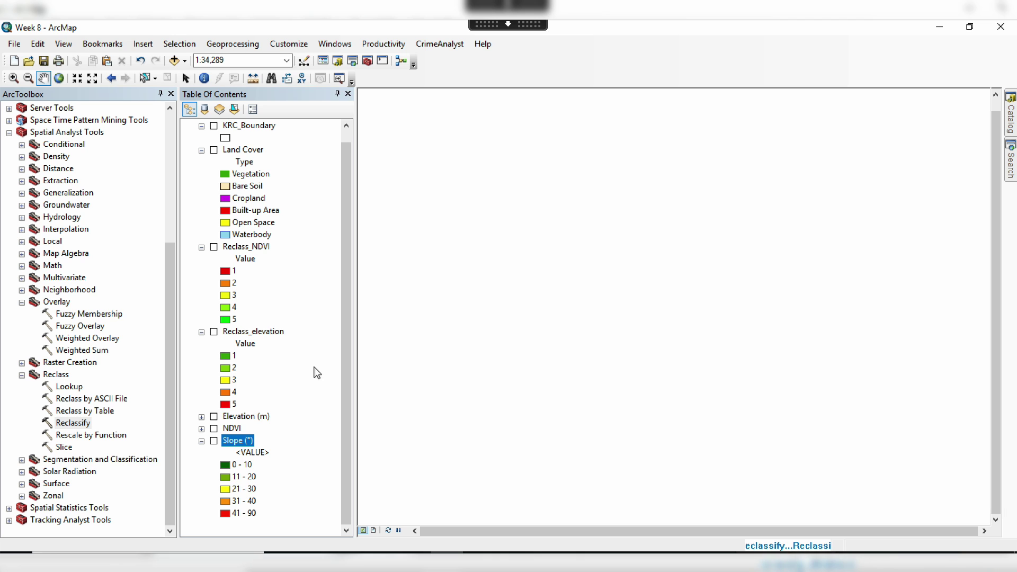
{"action": "scroll", "coordinate": [316, 373], "scroll_direction": "up", "scroll_amount": 1}
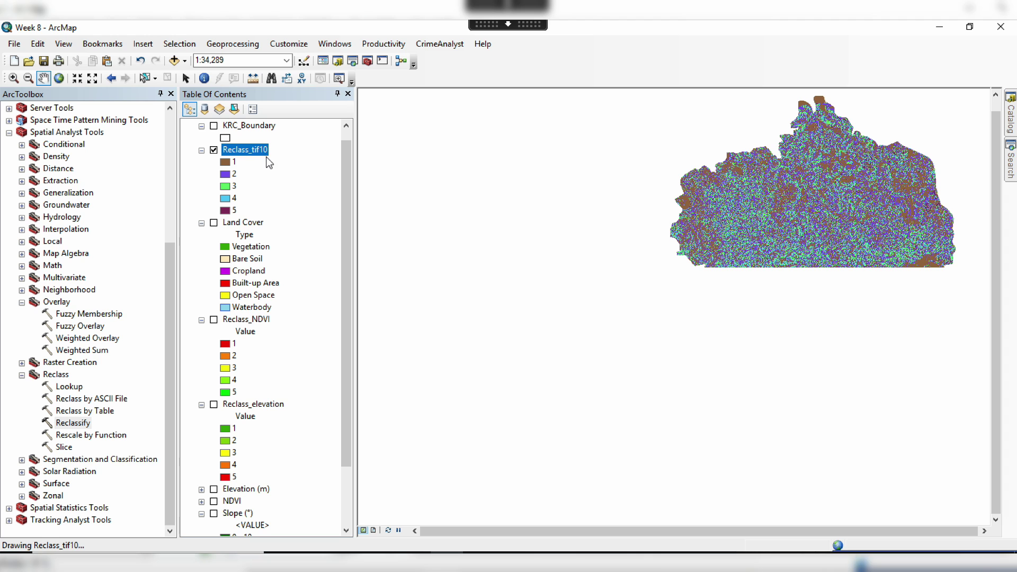
- Rename the Reclass_tif10 layer as Reclass_slope
{"action": "left_click", "coordinate": [263, 152]}
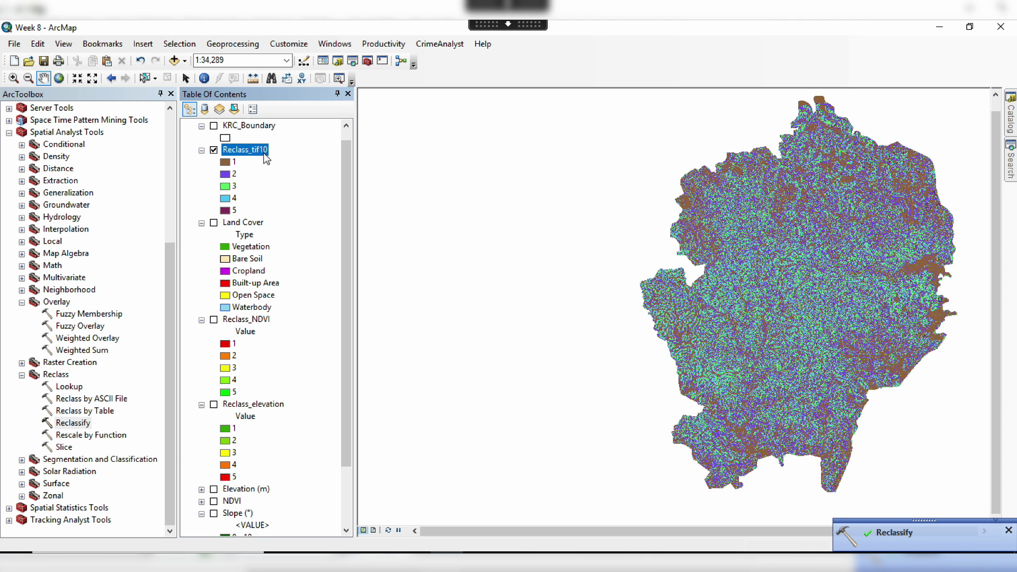
{"action": "key", "text": "Right"}
{"action": "key", "text": "BackSpace"}
{"action": "key", "text": "BackSpace"}
{"action": "key", "text": "BackSpace"}
{"action": "key", "text": "BackSpace"}
{"action": "key", "text": "BackSpace"}
{"action": "type", "text": "slope"}
{"action": "key", "text": "Return"}
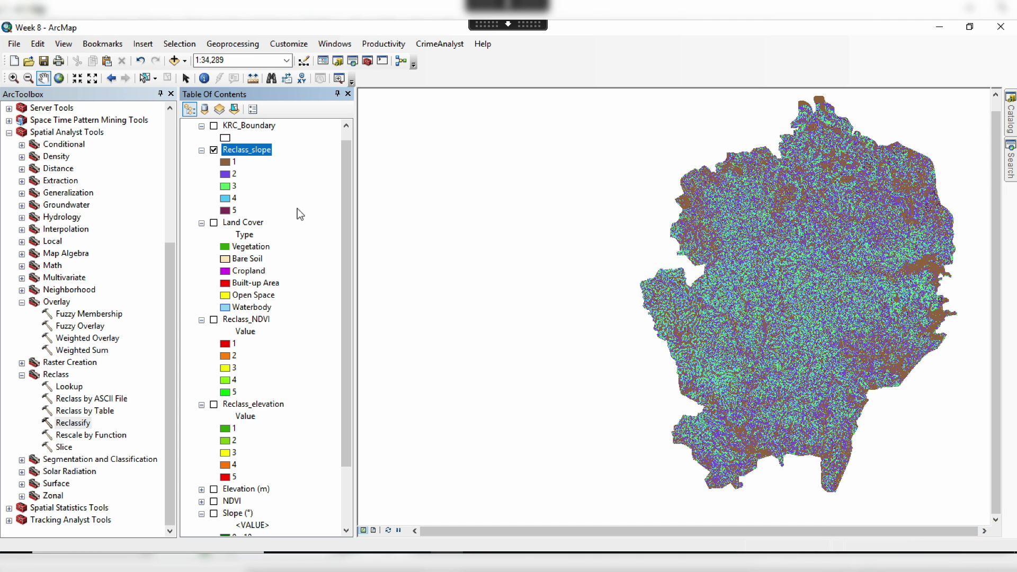
- Collapse the original Slope (°) layer's legend while keeping the Land Cover legend expanded
{"action": "left_click_drag", "start_coordinate": [341, 248], "coordinate": [340, 271]}
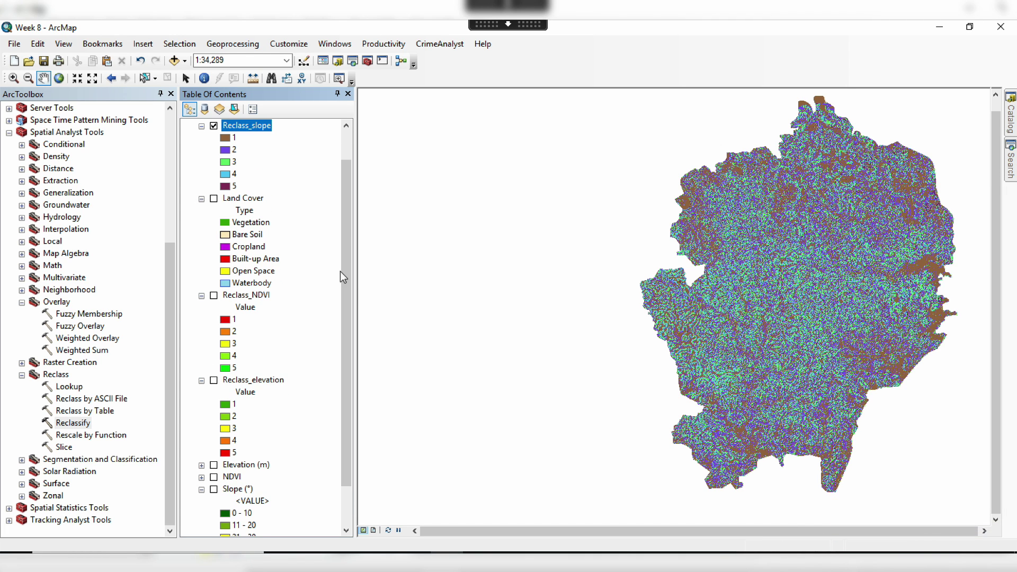
{"action": "left_click", "coordinate": [202, 199]}
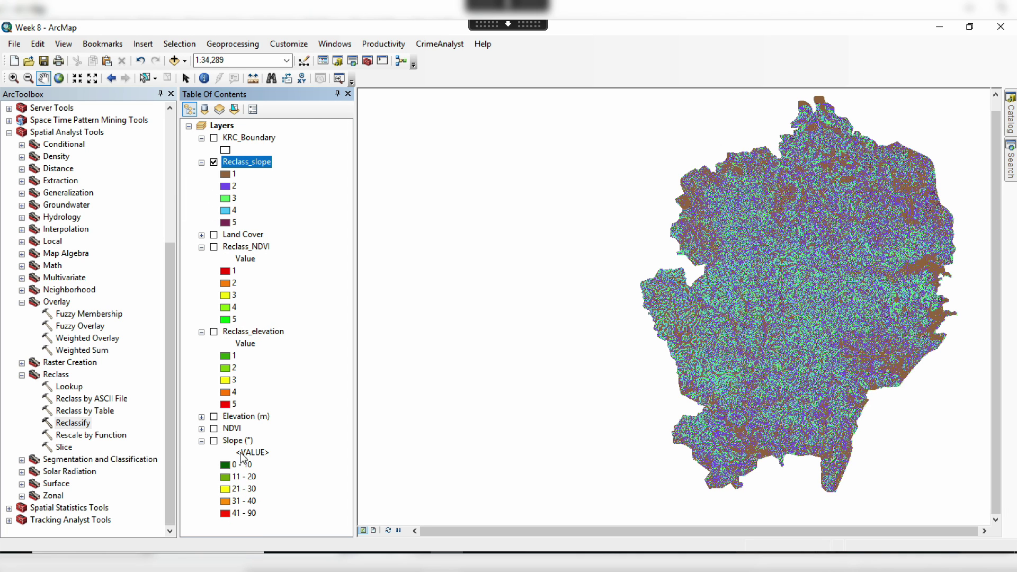
{"action": "left_click", "coordinate": [202, 440]}
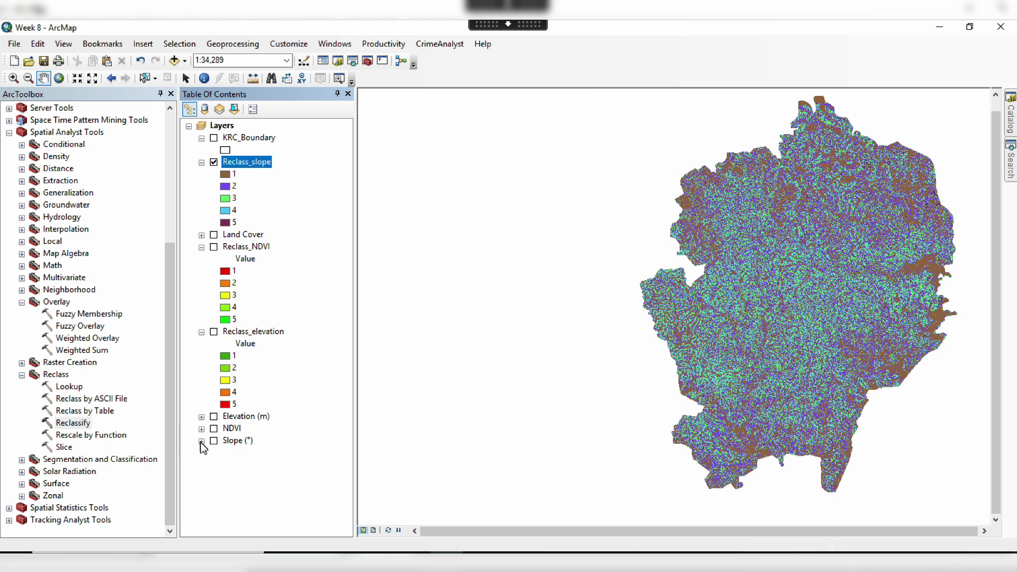
{"action": "left_click", "coordinate": [202, 235]}
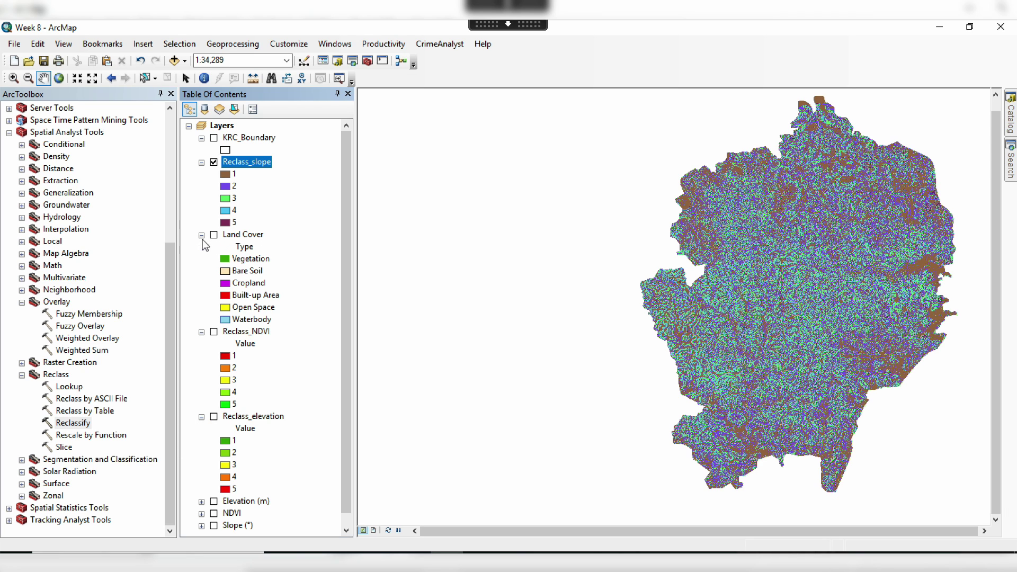
- Move the Reclass_slope layer directly below Land Cover, hide it and save the map document
{"action": "left_click_drag", "start_coordinate": [252, 164], "coordinate": [249, 315]}
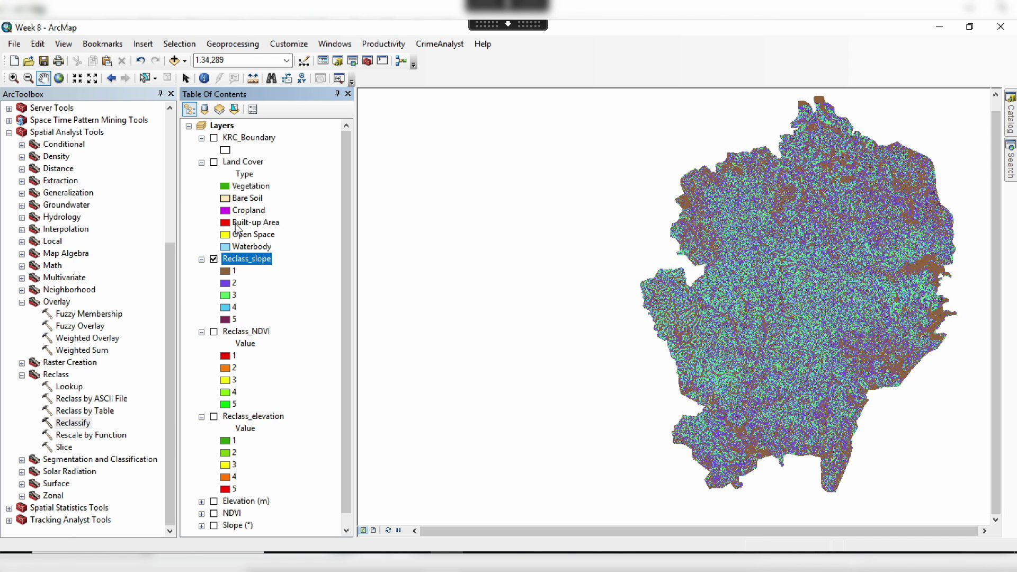
{"action": "left_click", "coordinate": [214, 259]}
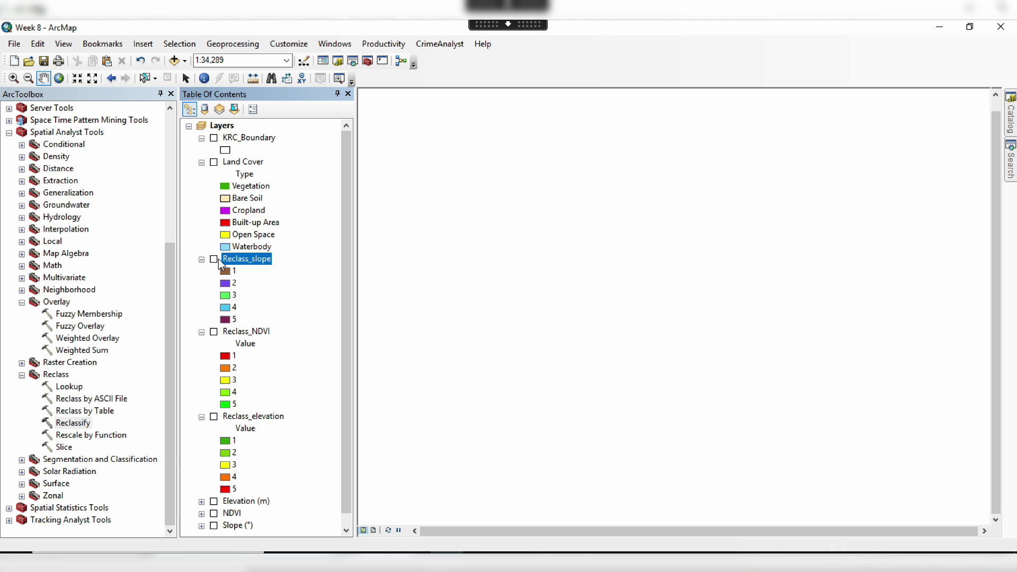
{"action": "left_click", "coordinate": [43, 62]}
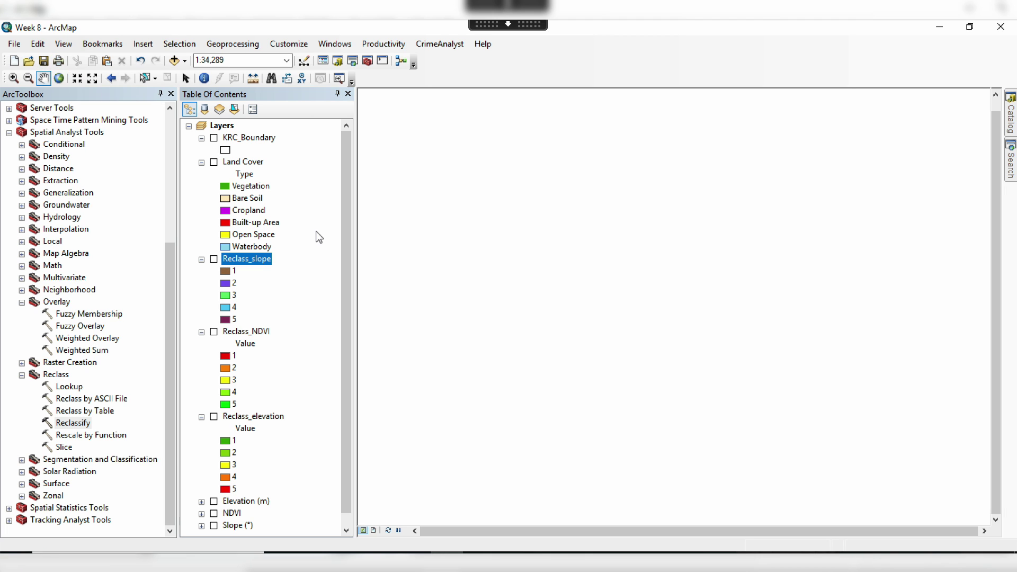
- Show the Land Cover layer and examine the source raster information of Reclass_slope, such as cell size and pixel type
{"action": "left_click", "coordinate": [214, 162]}
{"action": "left_click", "coordinate": [214, 259]}
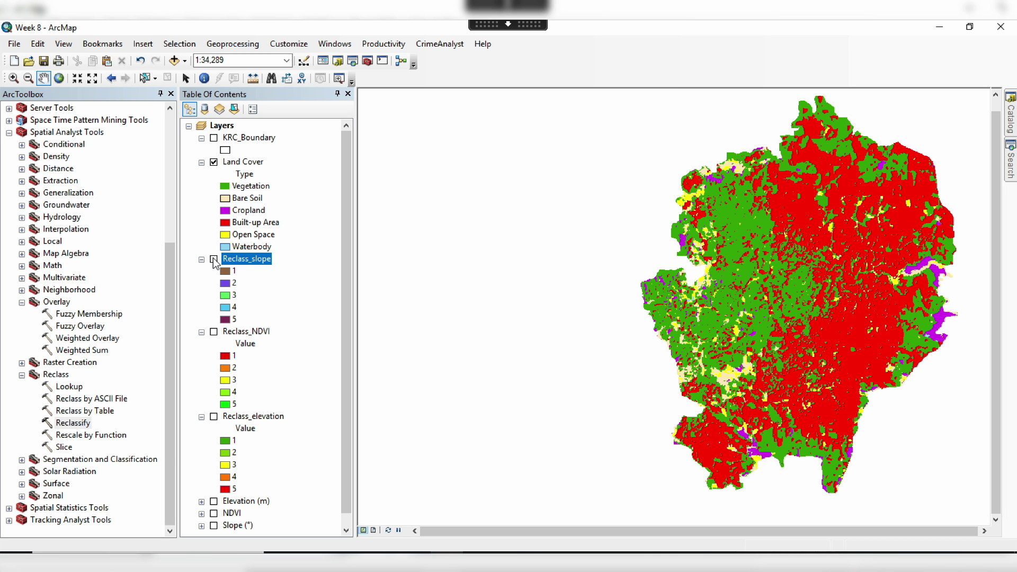
{"action": "right_click", "coordinate": [241, 261]}
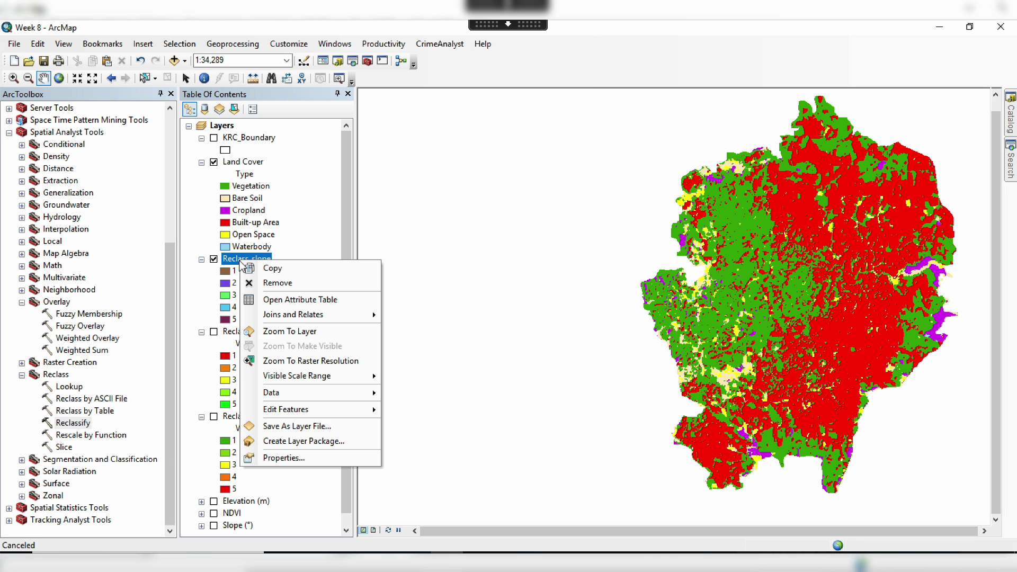
{"action": "left_click", "coordinate": [295, 459]}
{"action": "left_click", "coordinate": [342, 148]}
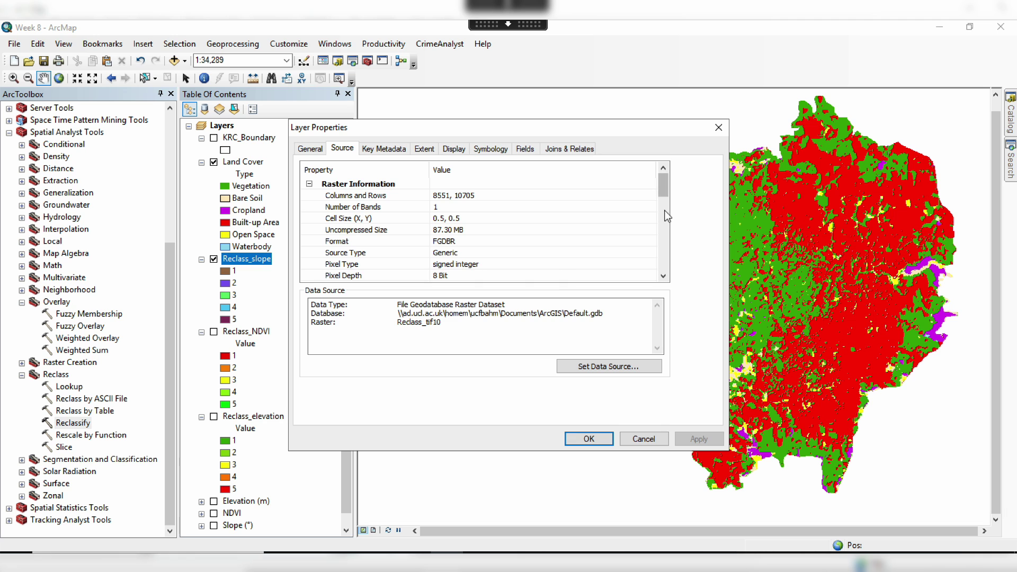
{"action": "mouse_move", "coordinate": [663, 196]}
{"action": "left_mouse_down"}
{"action": "mouse_move", "coordinate": [660, 256]}
{"action": "mouse_move", "coordinate": [666, 186]}
{"action": "left_mouse_up"}
{"action": "left_click", "coordinate": [589, 439]}
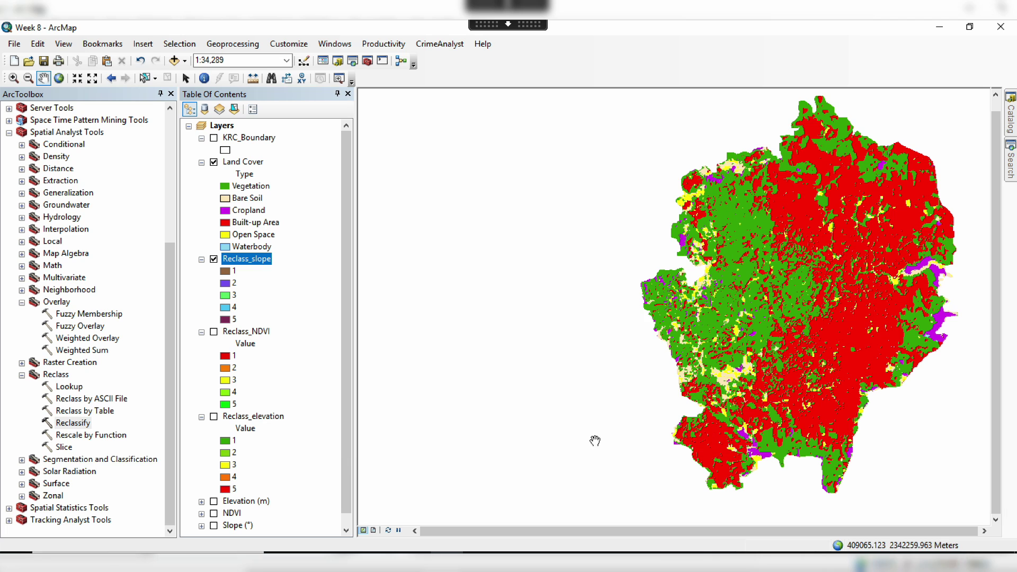
{"action": "left_click", "coordinate": [213, 258]}
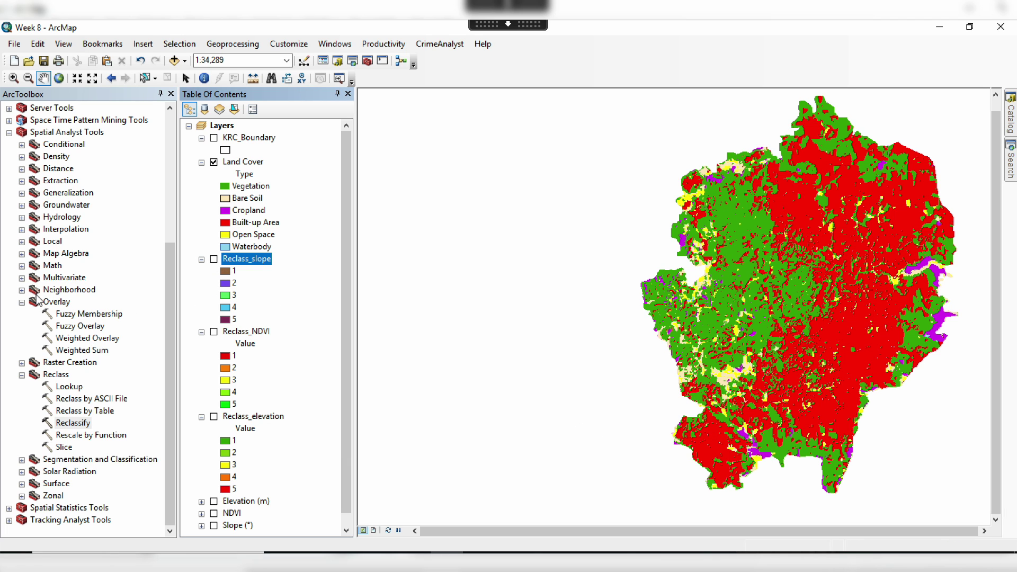
- Start the Spatial Analyst Weighted Overlay tool and add Land Cover with the Value field, collapsing its class rows
{"action": "left_click", "coordinate": [72, 133]}
{"action": "left_click", "coordinate": [64, 303]}
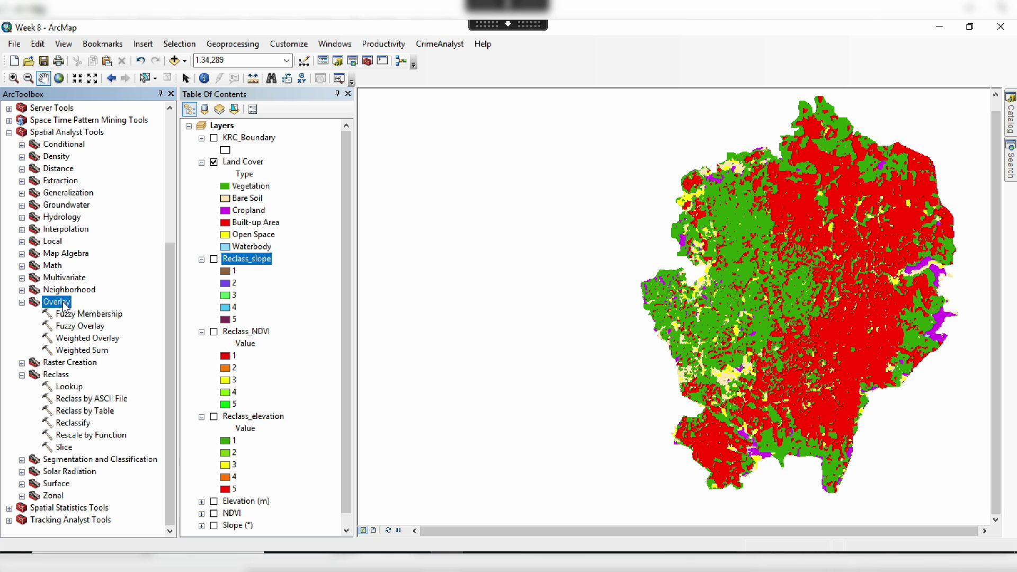
{"action": "double_click", "coordinate": [98, 341]}
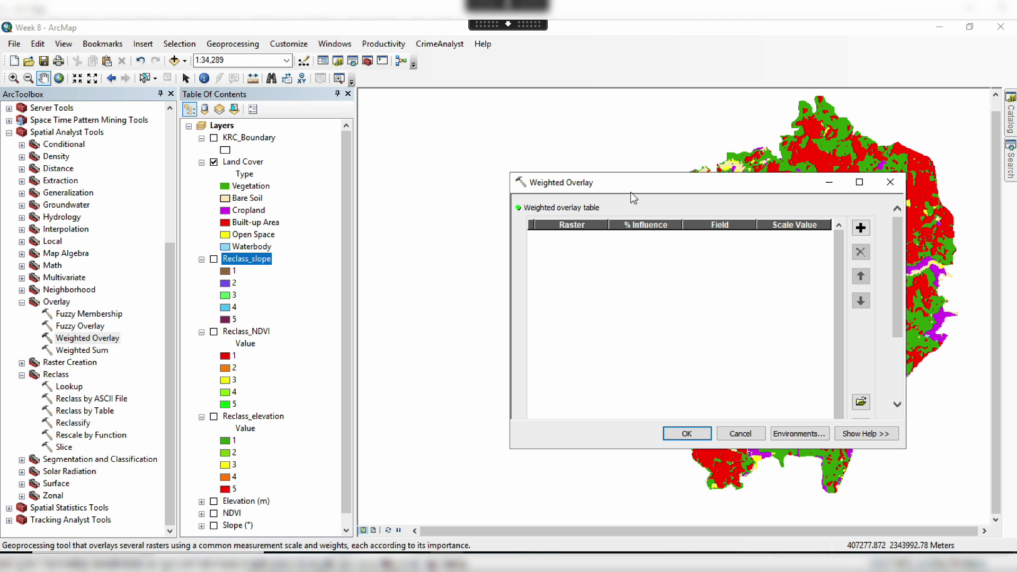
{"action": "left_click_drag", "start_coordinate": [632, 187], "coordinate": [553, 158]}
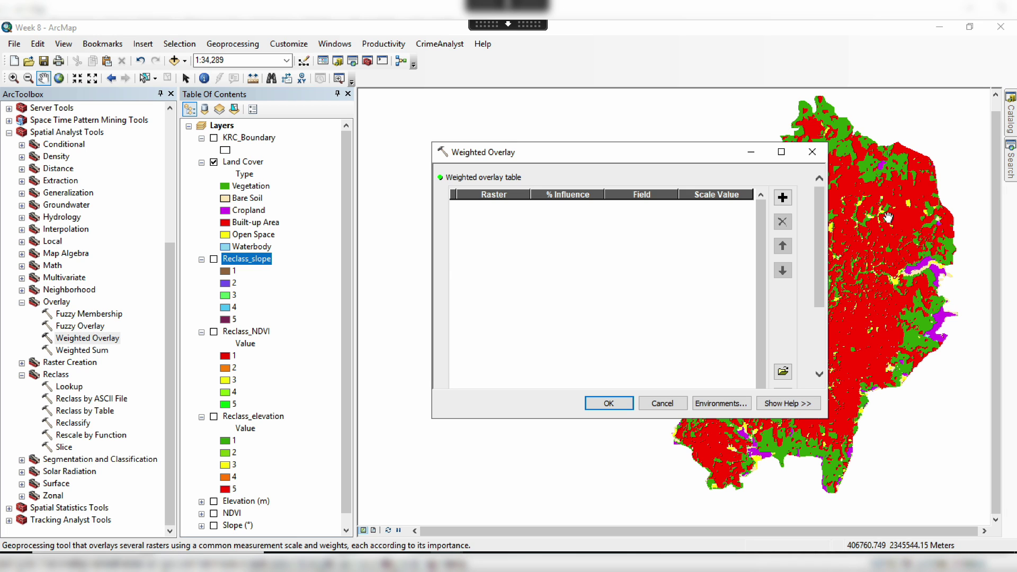
{"action": "left_click", "coordinate": [783, 198]}
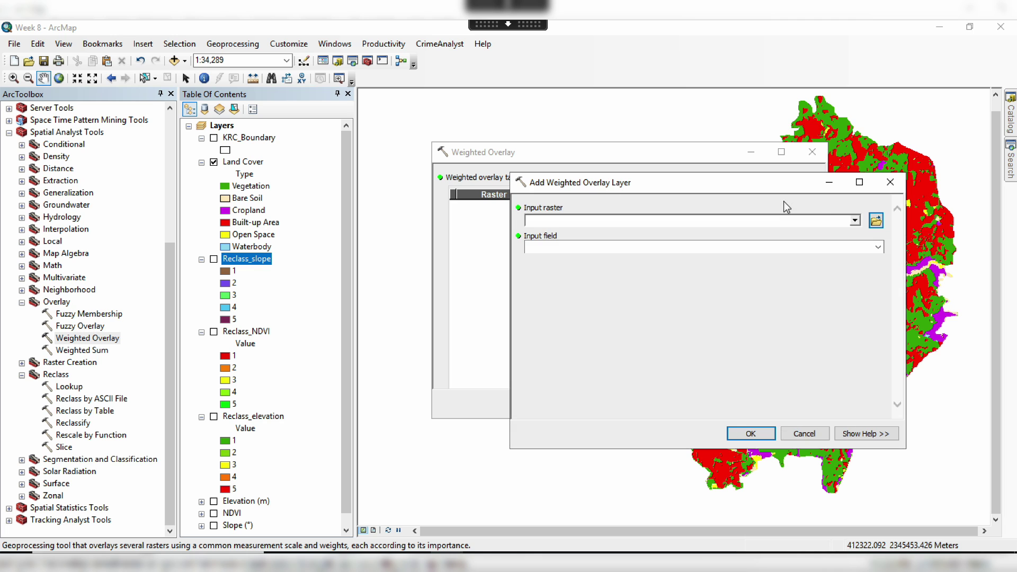
{"action": "left_click", "coordinate": [855, 221]}
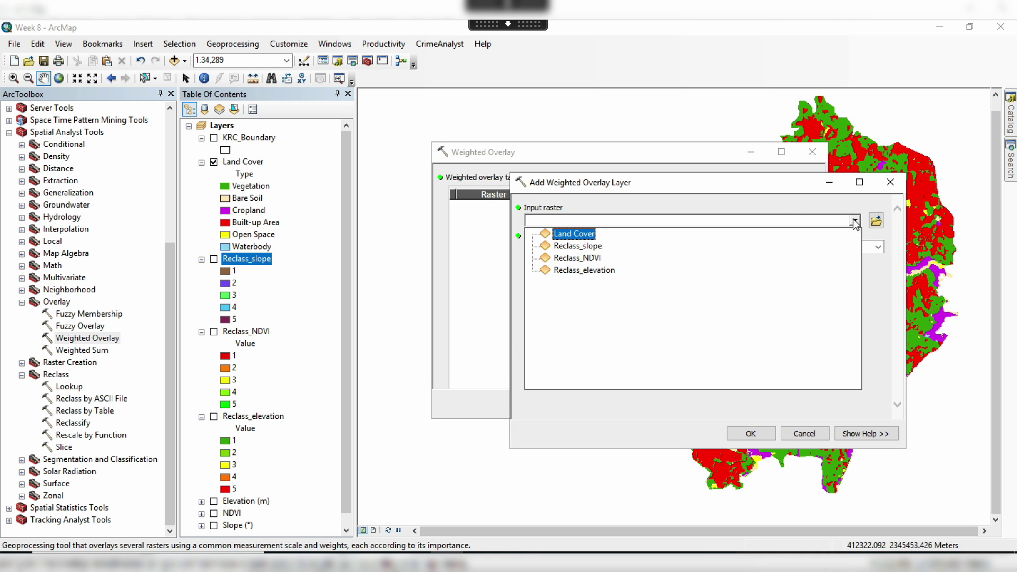
{"action": "left_click", "coordinate": [589, 239]}
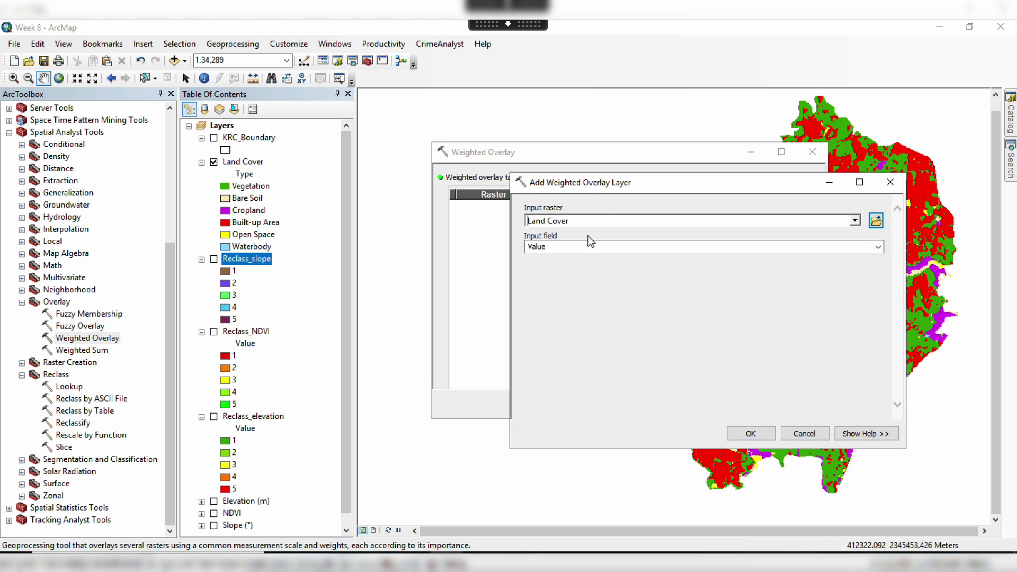
{"action": "left_click", "coordinate": [750, 433]}
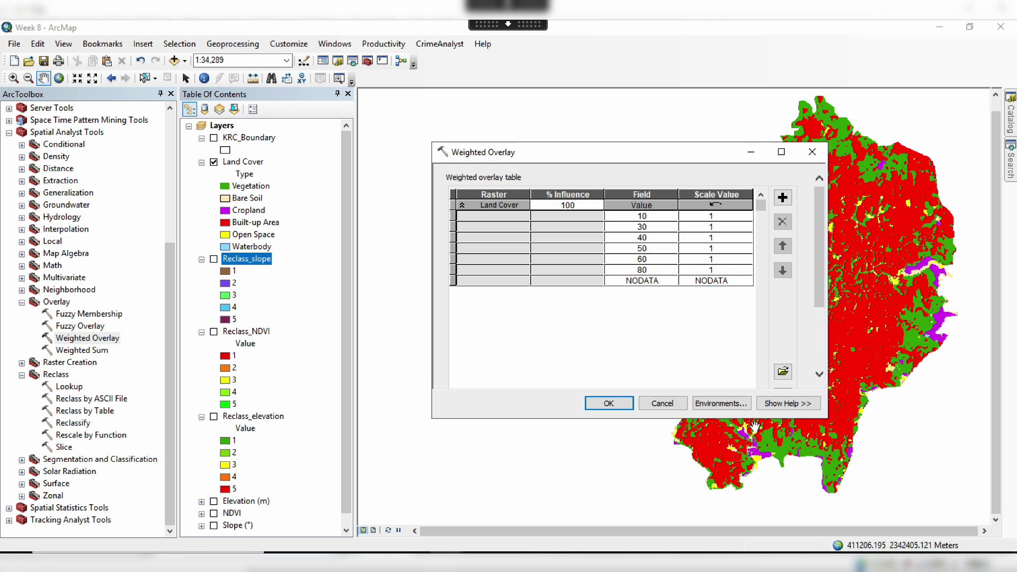
{"action": "left_click", "coordinate": [462, 206]}
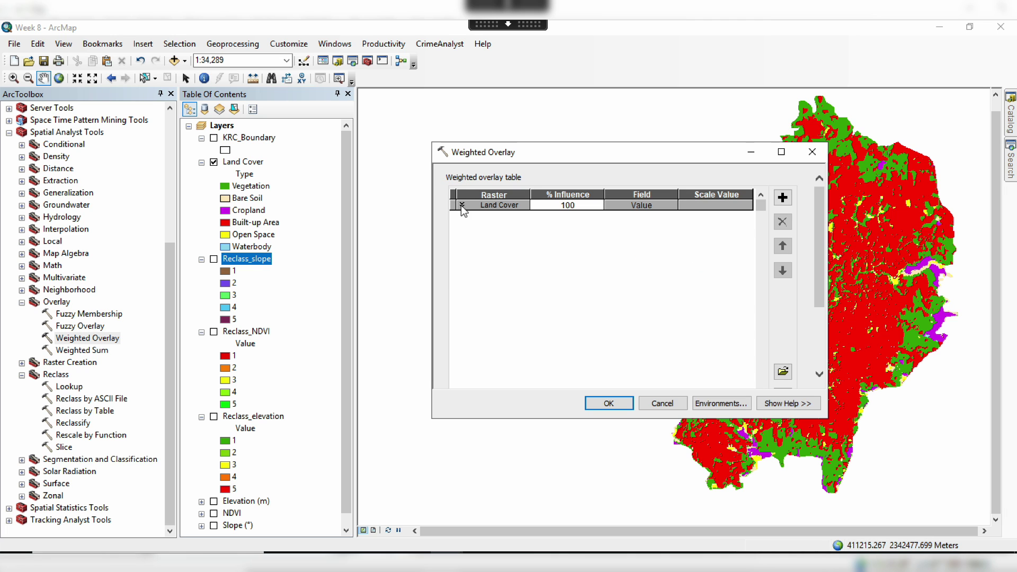
- Add the Reclass_slope raster with the Value field to the weighted overlay table and collapse its class rows
{"action": "left_click", "coordinate": [782, 198]}
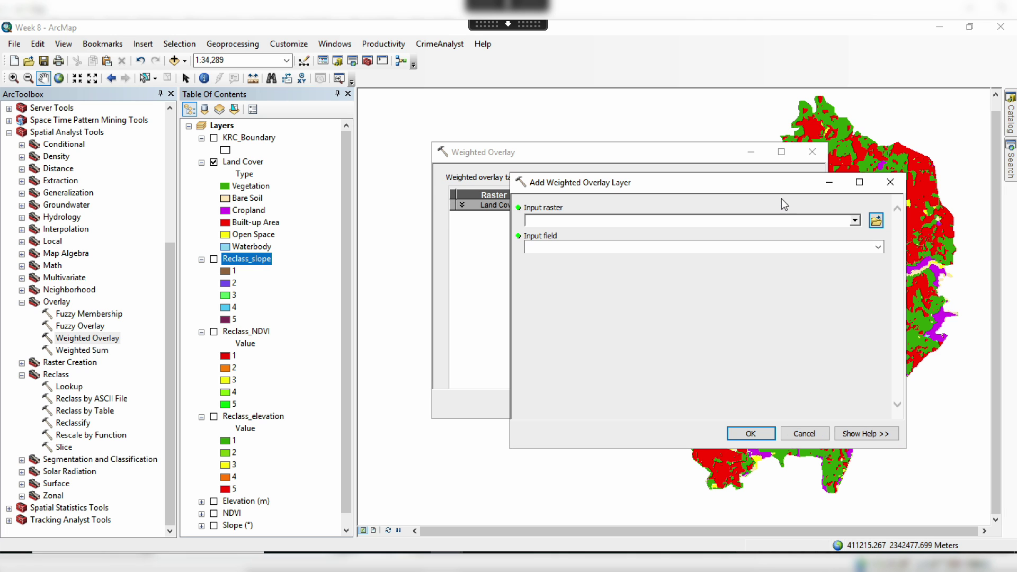
{"action": "left_click", "coordinate": [855, 220]}
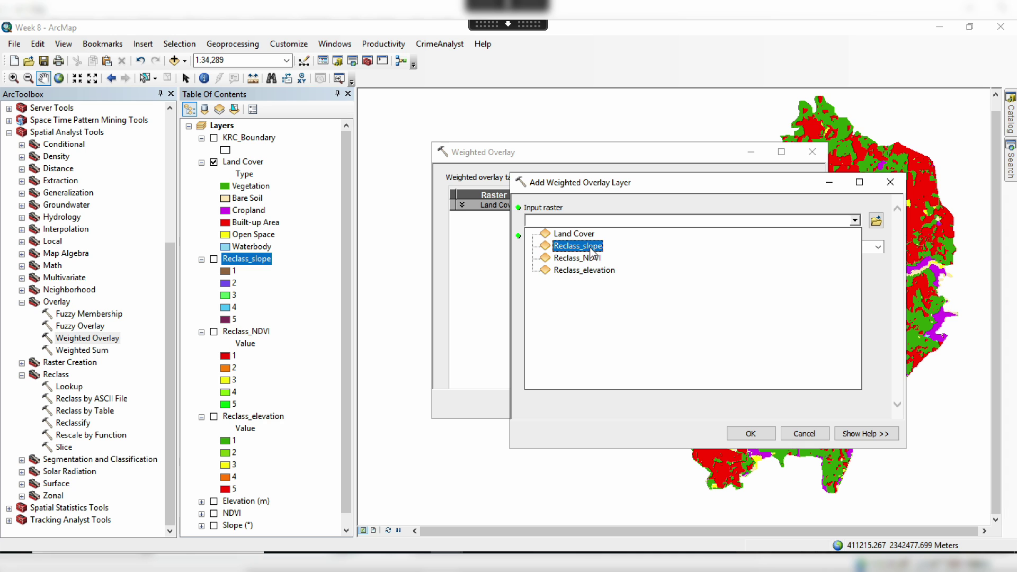
{"action": "left_click", "coordinate": [592, 249]}
{"action": "left_click", "coordinate": [745, 438]}
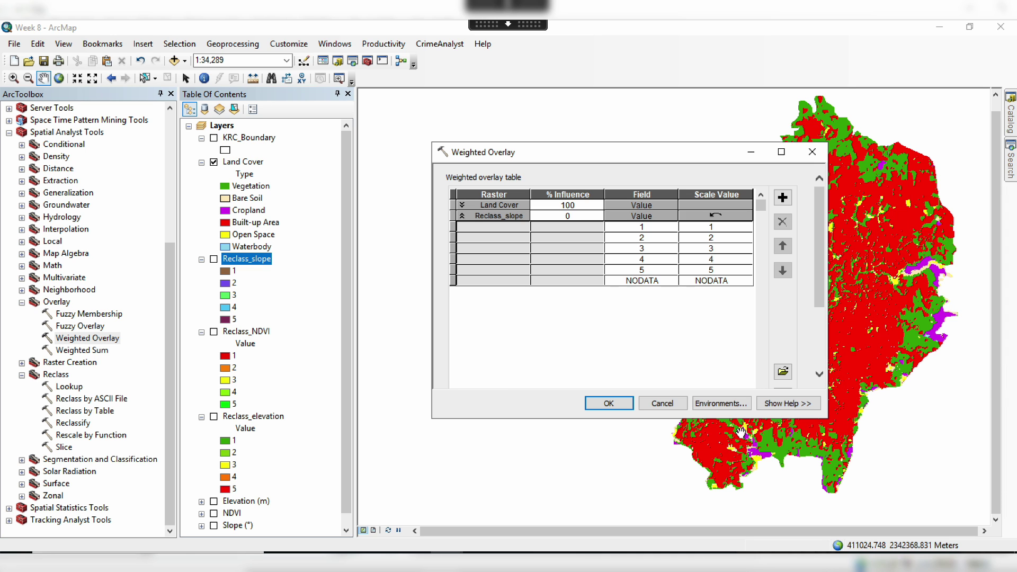
{"action": "left_click", "coordinate": [462, 216]}
- Add the Reclass_NDVI raster with the Value field to the weighted overlay table and collapse its class rows
{"action": "left_click", "coordinate": [783, 198]}
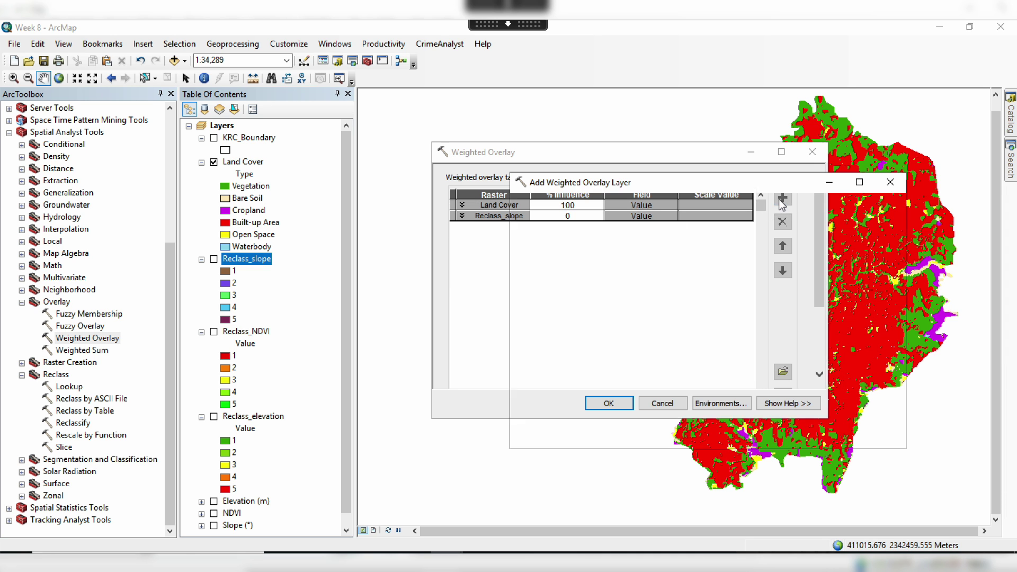
{"action": "left_click", "coordinate": [854, 221]}
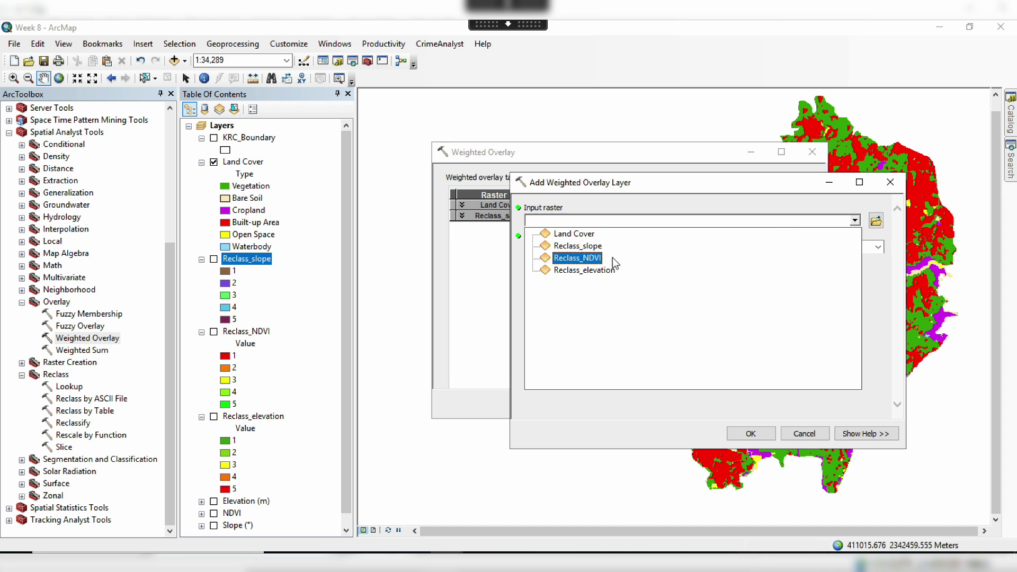
{"action": "left_click", "coordinate": [595, 258]}
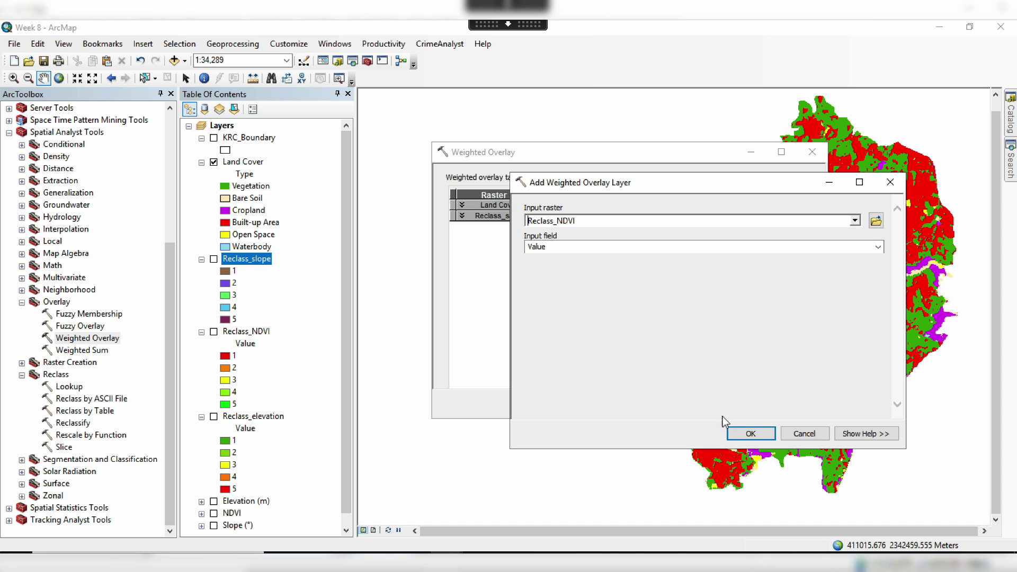
{"action": "left_click", "coordinate": [751, 434]}
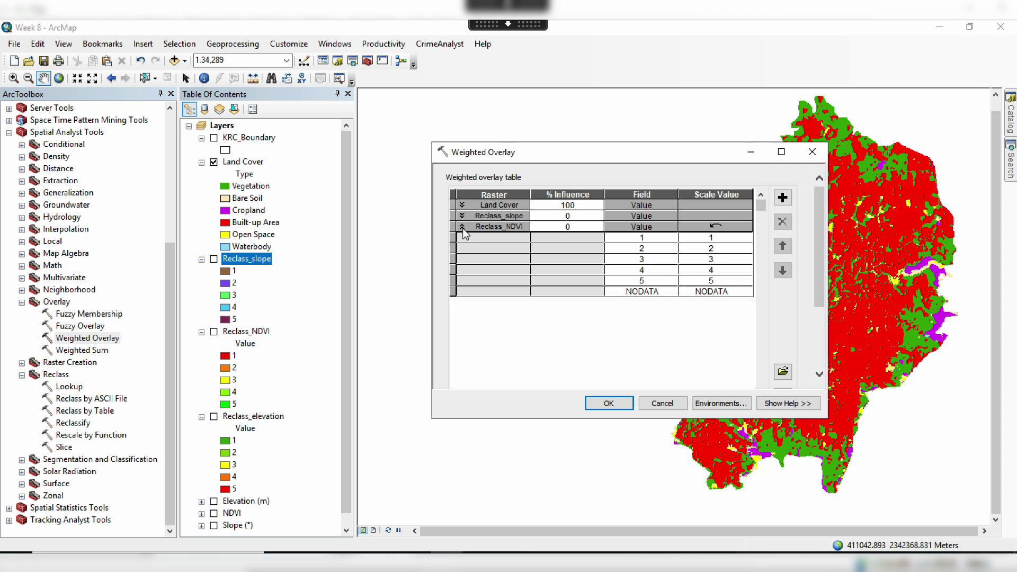
{"action": "left_click", "coordinate": [462, 228]}
- Add the Reclass_elevation raster with the Value field to the weighted overlay table and collapse its class rows
{"action": "left_click", "coordinate": [783, 198]}
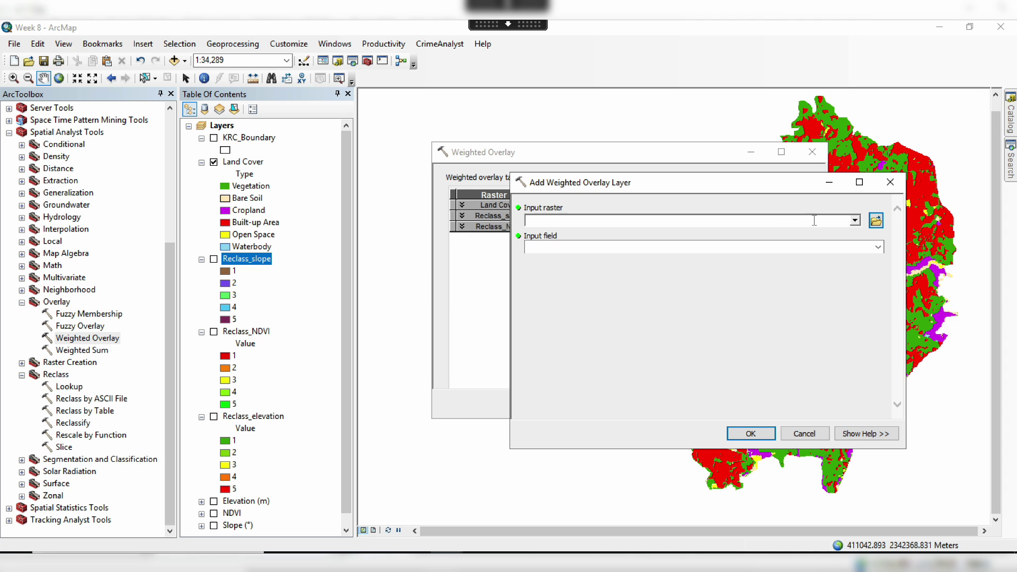
{"action": "left_click", "coordinate": [854, 221]}
{"action": "left_click", "coordinate": [613, 270]}
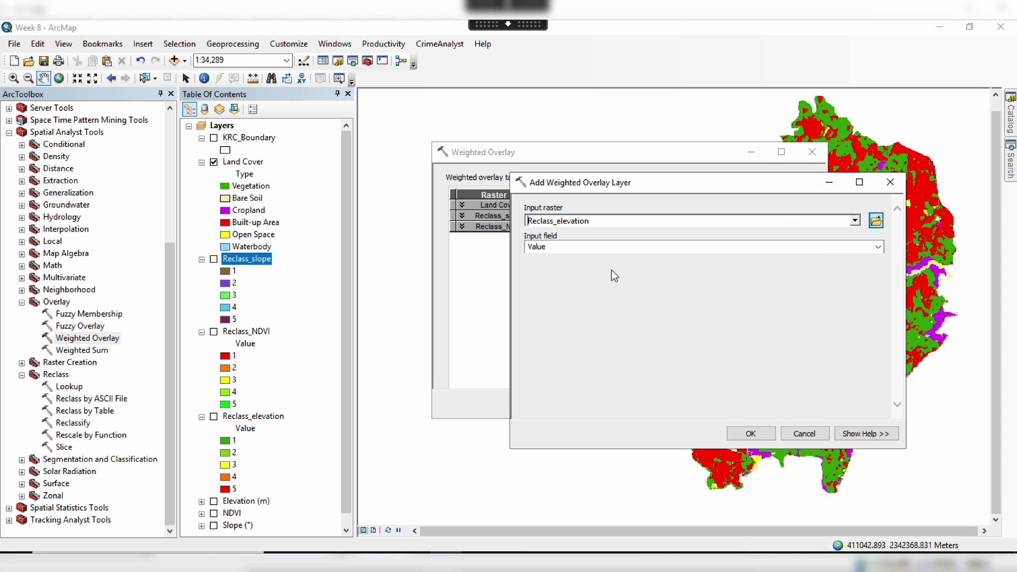
{"action": "left_click", "coordinate": [750, 432]}
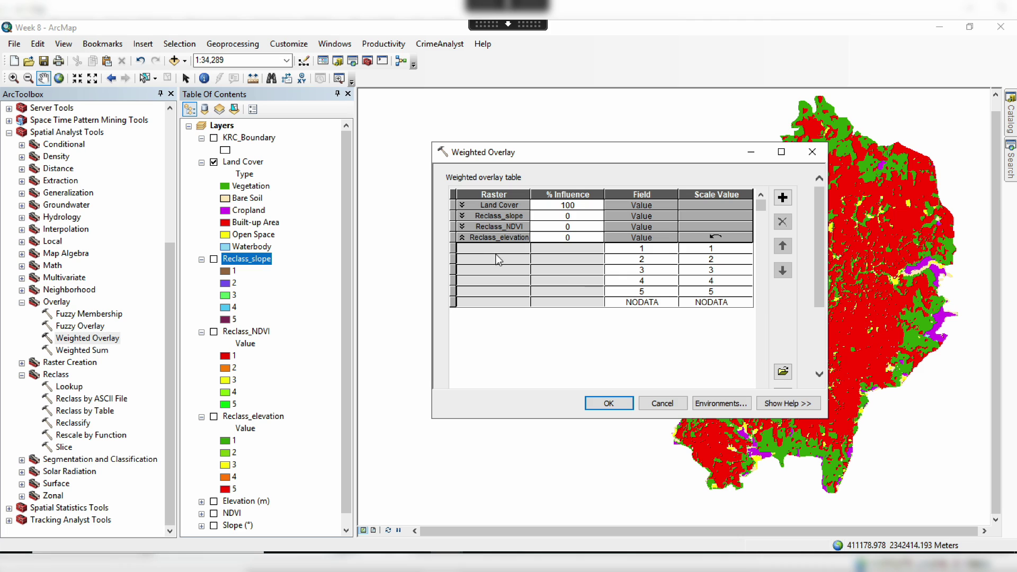
{"action": "left_click", "coordinate": [462, 238]}
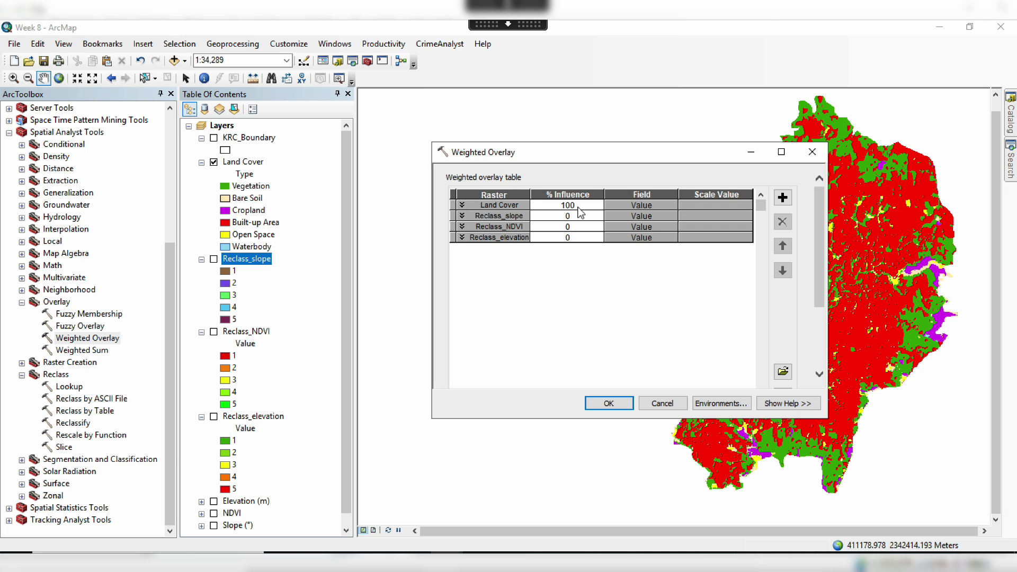
{"action": "left_click_drag", "start_coordinate": [583, 157], "coordinate": [567, 158]}
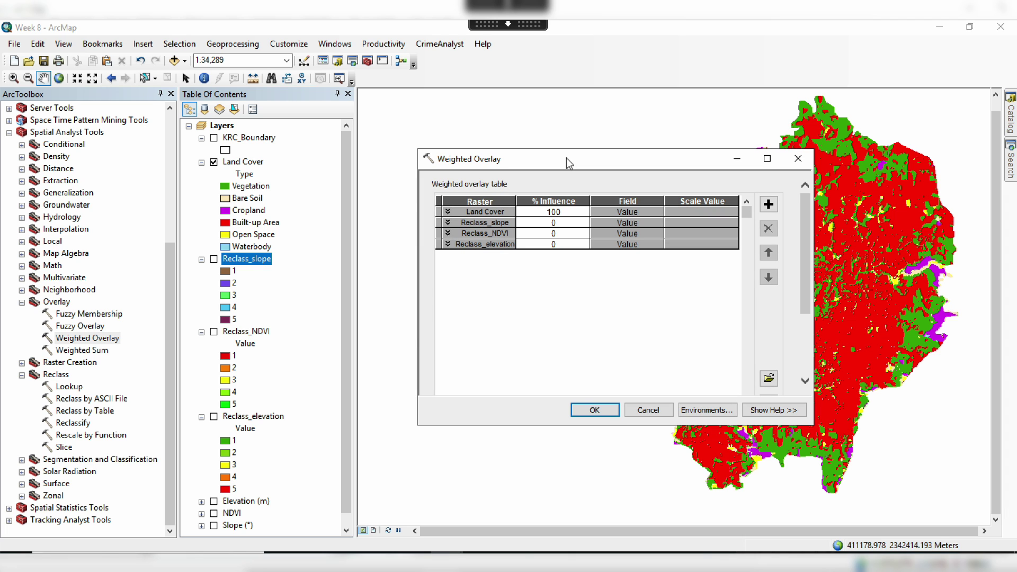
{"action": "left_click_drag", "start_coordinate": [567, 158], "coordinate": [564, 142]}
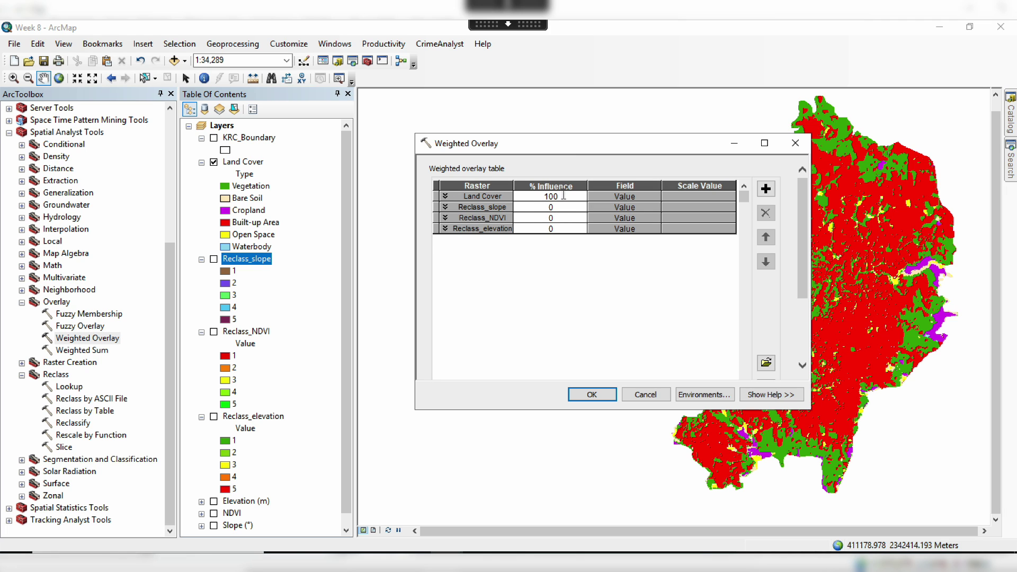
- Set the % influence of Land Cover to 60 in the weighted overlay table
{"action": "left_click", "coordinate": [536, 197]}
{"action": "type", "text": "60"}
{"action": "key", "text": "Return"}
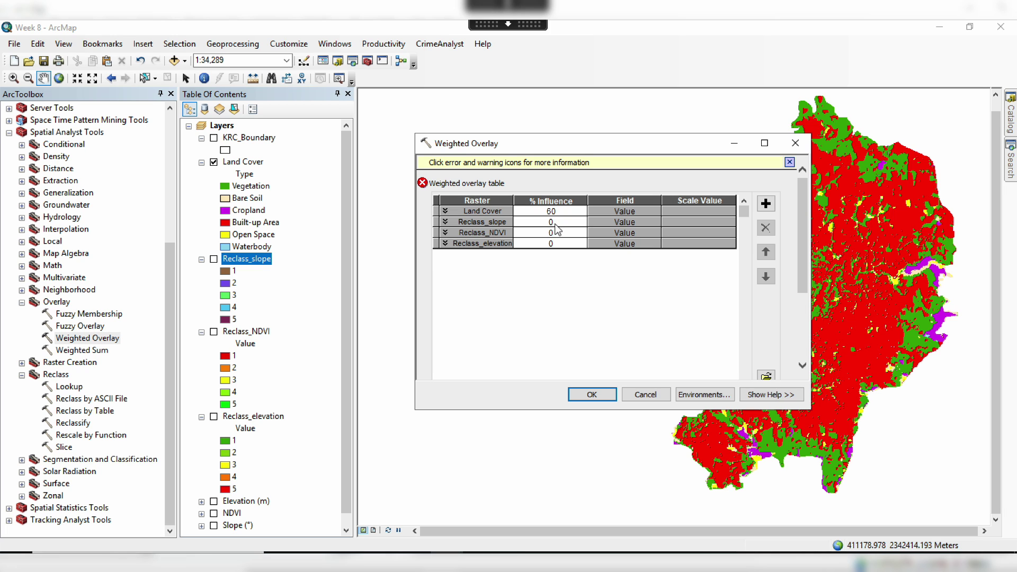
- Set the % influence to 35 for Land Cover, 25 for Reclass_slope, 25 for Reclass_NDVI and 15 for Reclass_elevation
{"action": "left_click", "coordinate": [549, 223]}
{"action": "left_click", "coordinate": [554, 212]}
{"action": "type", "text": "35"}
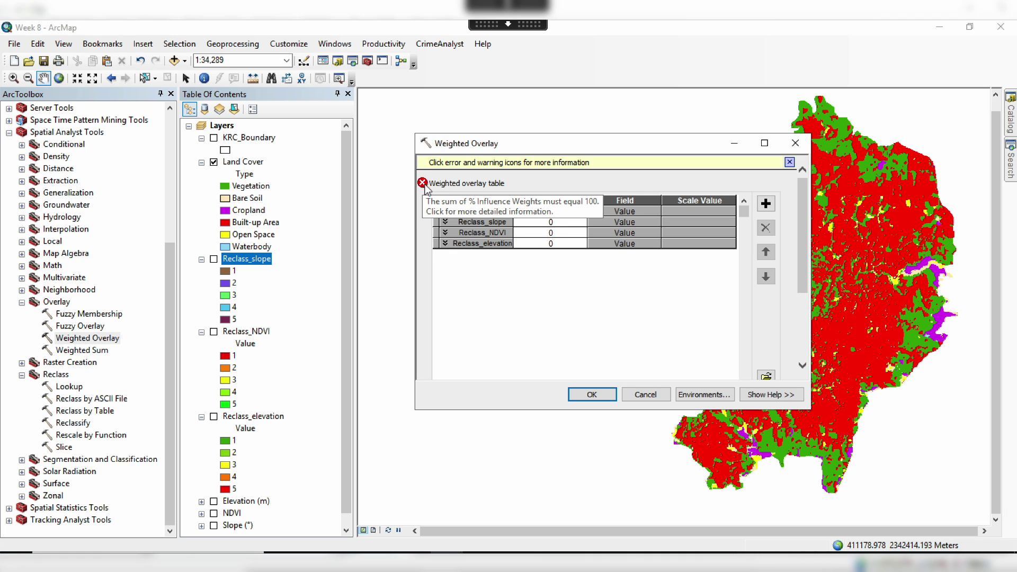
{"action": "left_click", "coordinate": [557, 244]}
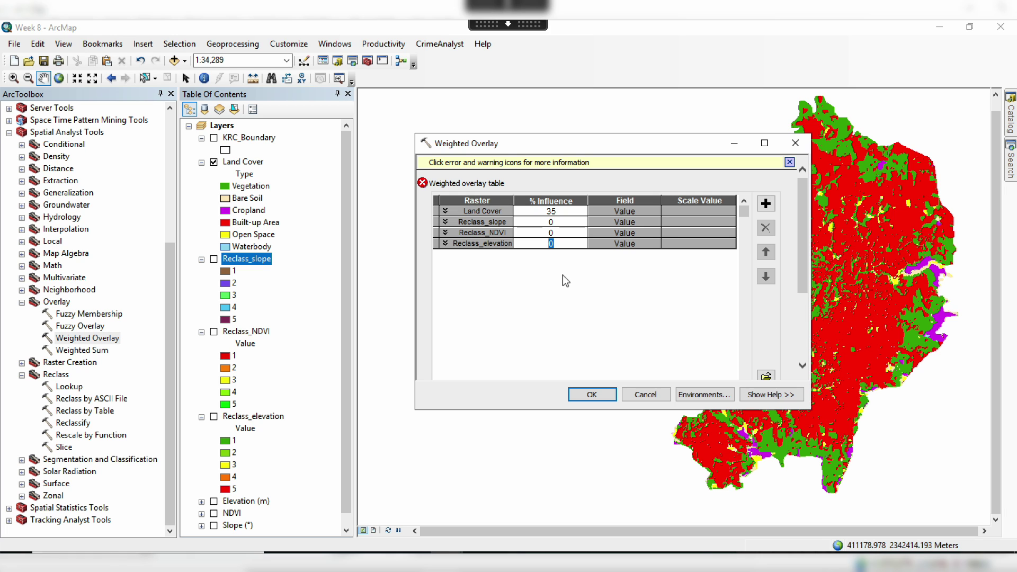
{"action": "type", "text": "15"}
{"action": "left_click", "coordinate": [552, 233]}
{"action": "type", "text": "25"}
{"action": "left_click", "coordinate": [554, 223]}
{"action": "type", "text": "30"}
{"action": "left_click", "coordinate": [564, 241]}
{"action": "left_click", "coordinate": [560, 223]}
{"action": "type", "text": "25"}
{"action": "key", "text": "Return"}
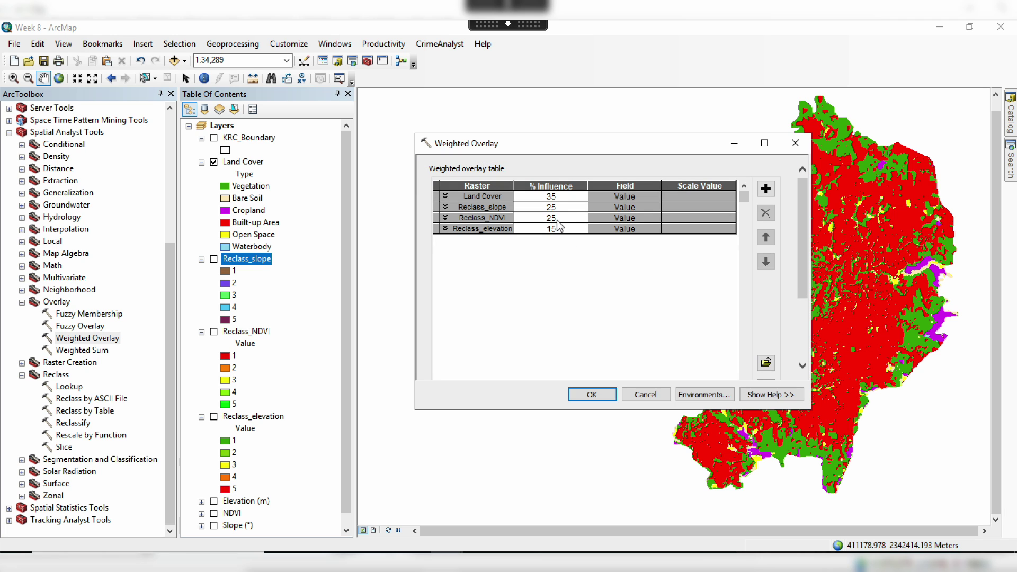
- Try influences of 30 for Land Cover and 20 for Reclass_NDVI, and return them to 35 and 25
{"action": "left_click", "coordinate": [548, 198]}
{"action": "left_click", "coordinate": [551, 198]}
{"action": "left_click", "coordinate": [544, 198]}
{"action": "type", "text": "30"}
{"action": "left_click", "coordinate": [548, 218]}
{"action": "type", "text": "20"}
{"action": "left_click", "coordinate": [565, 228]}
{"action": "left_click", "coordinate": [551, 196]}
{"action": "left_click", "coordinate": [551, 196]}
{"action": "double_click", "coordinate": [546, 197]}
{"action": "type", "text": "35"}
{"action": "left_click", "coordinate": [565, 217]}
{"action": "type", "text": "25"}
{"action": "key", "text": "Return"}
{"action": "scroll", "coordinate": [802, 252], "scroll_direction": "down", "scroll_amount": 1}
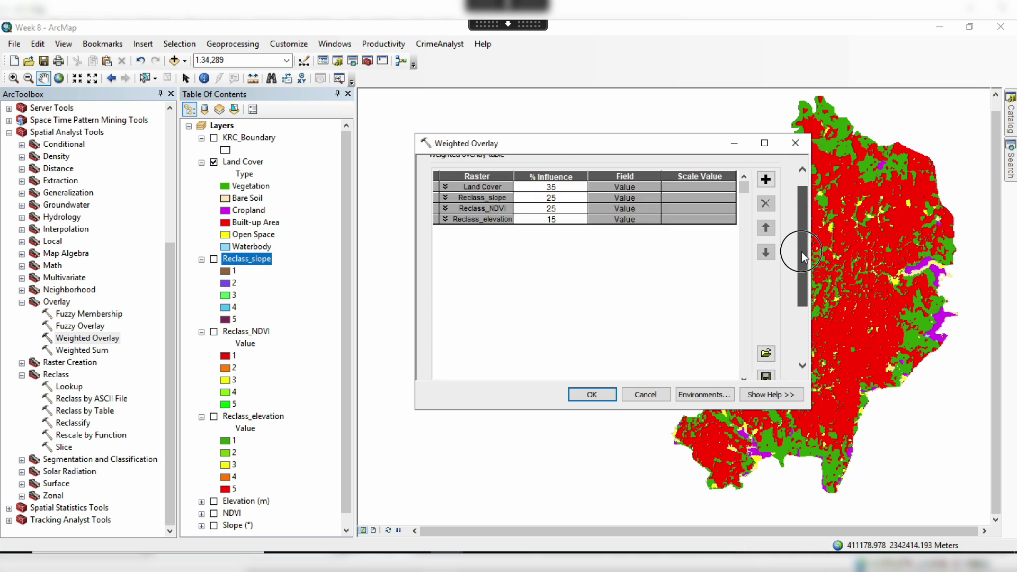
{"action": "left_click_drag", "start_coordinate": [802, 252], "coordinate": [802, 244]}
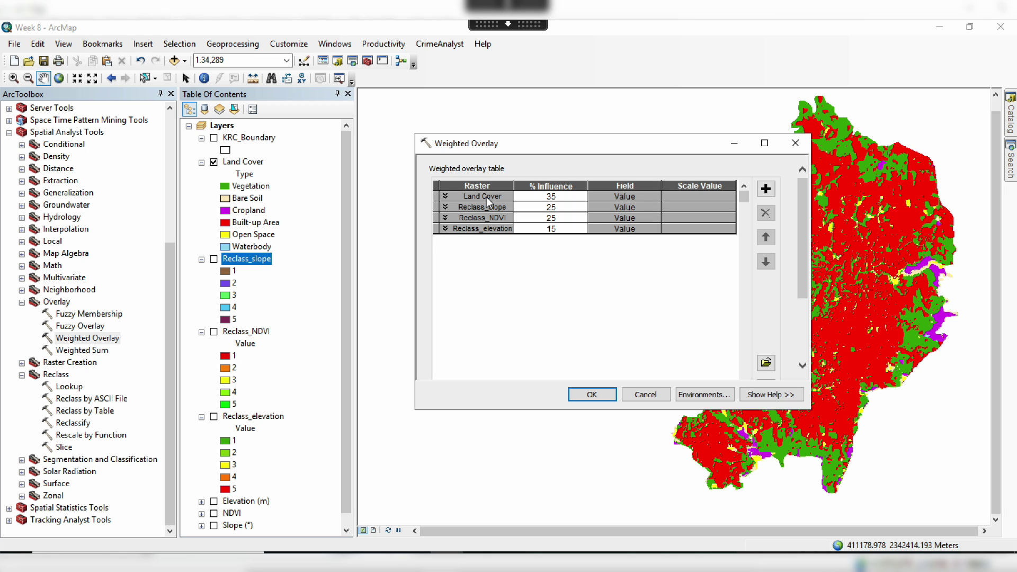
- Expand the Land Cover class rows and check which land cover type each value represents in the layer's attribute table
{"action": "left_click", "coordinate": [445, 196]}
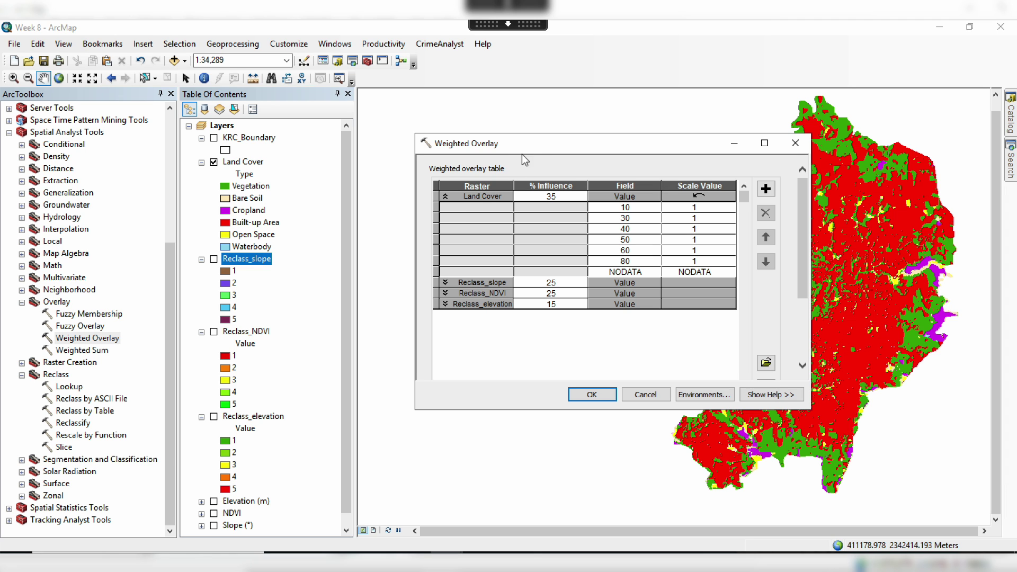
{"action": "left_click_drag", "start_coordinate": [522, 154], "coordinate": [424, 186]}
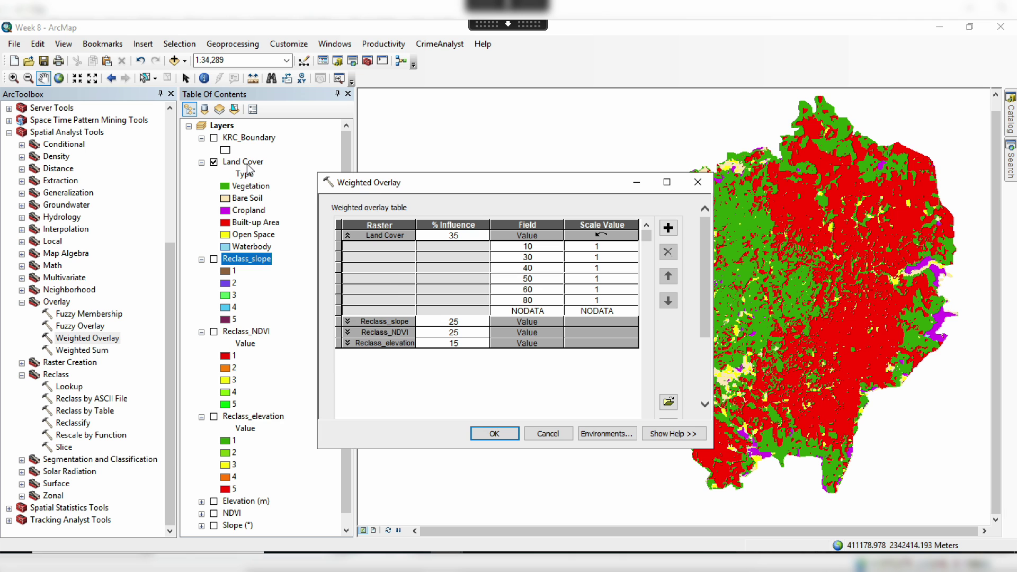
{"action": "right_click", "coordinate": [247, 163]}
{"action": "left_click", "coordinate": [280, 206]}
{"action": "left_click_drag", "start_coordinate": [447, 196], "coordinate": [318, 352]}
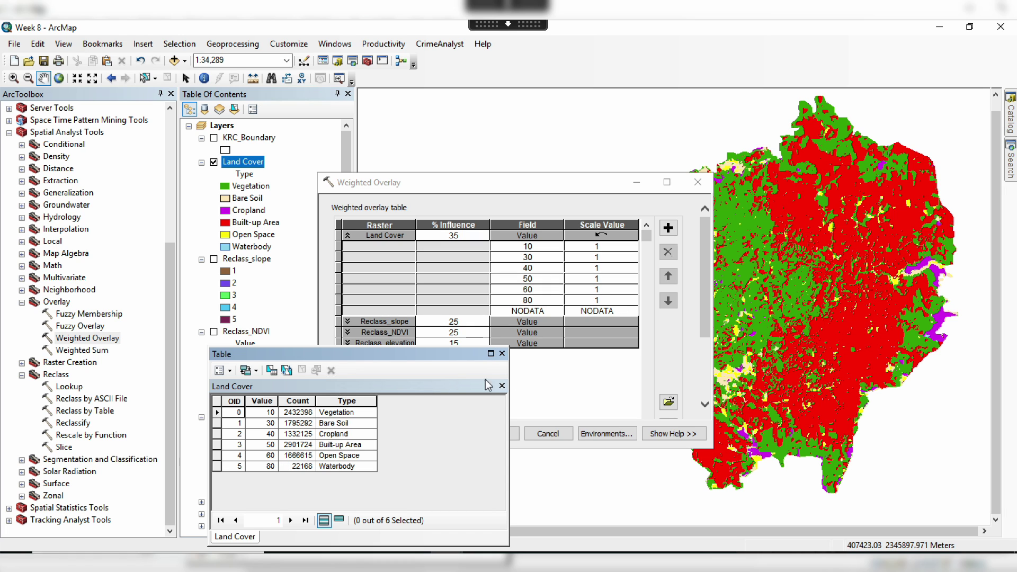
{"action": "left_click", "coordinate": [502, 353]}
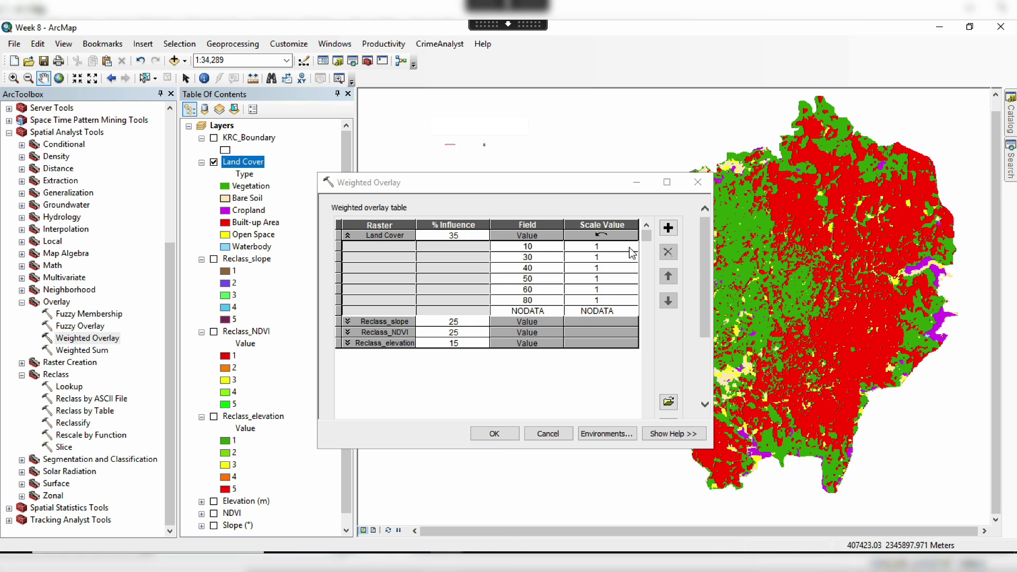
- Set the evaluation scale of the weighted overlay to 1 to 5 by 1
{"action": "left_click", "coordinate": [704, 257]}
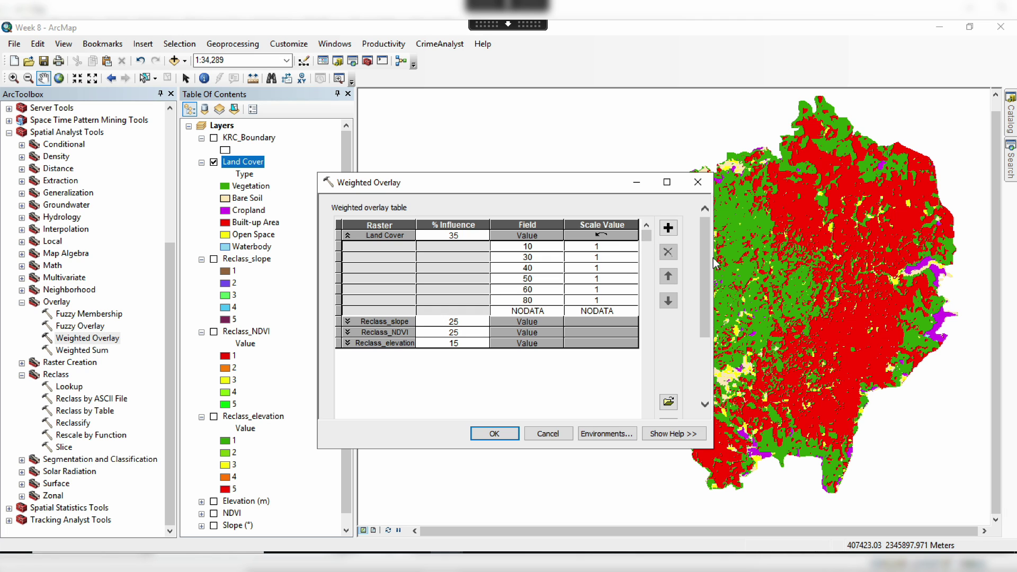
{"action": "left_click_drag", "start_coordinate": [705, 270], "coordinate": [693, 319]}
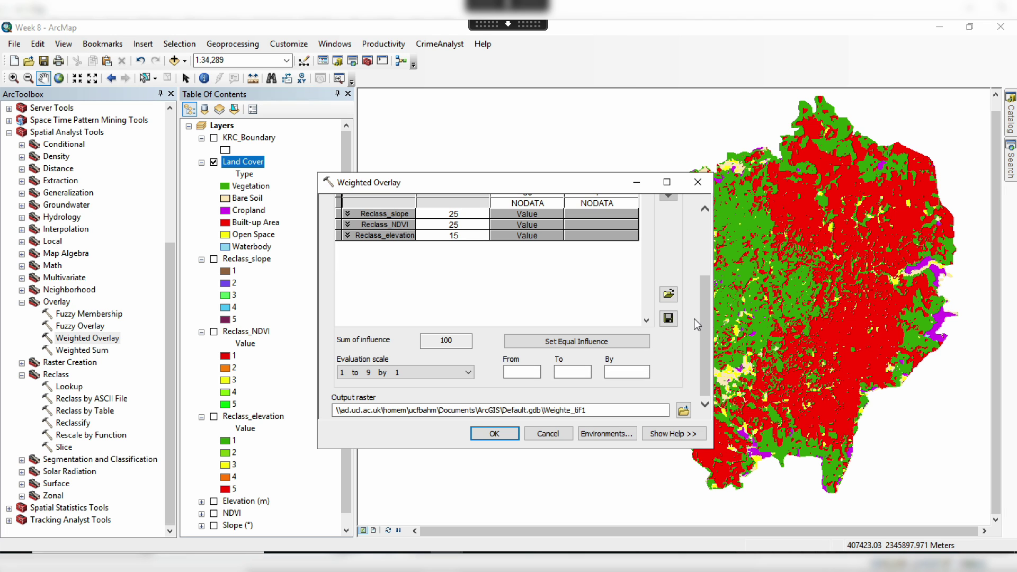
{"action": "left_click", "coordinate": [440, 372]}
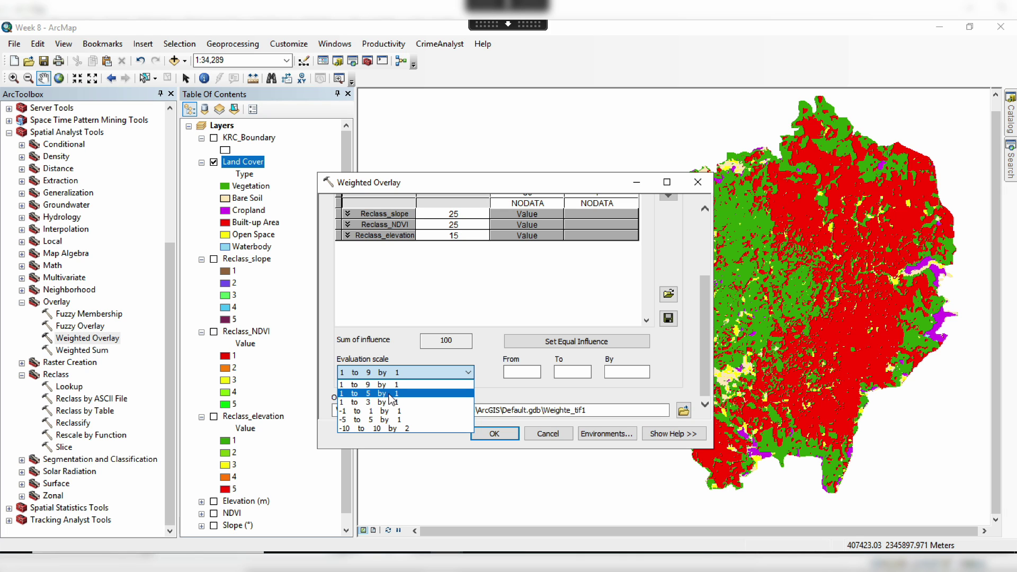
{"action": "left_click", "coordinate": [391, 395]}
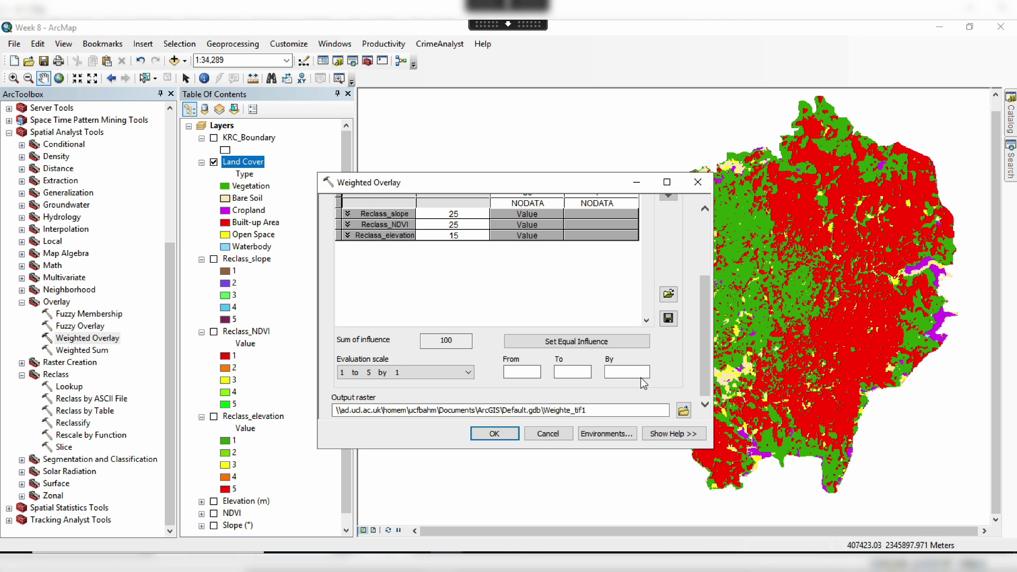
{"action": "left_click_drag", "start_coordinate": [708, 380], "coordinate": [702, 309]}
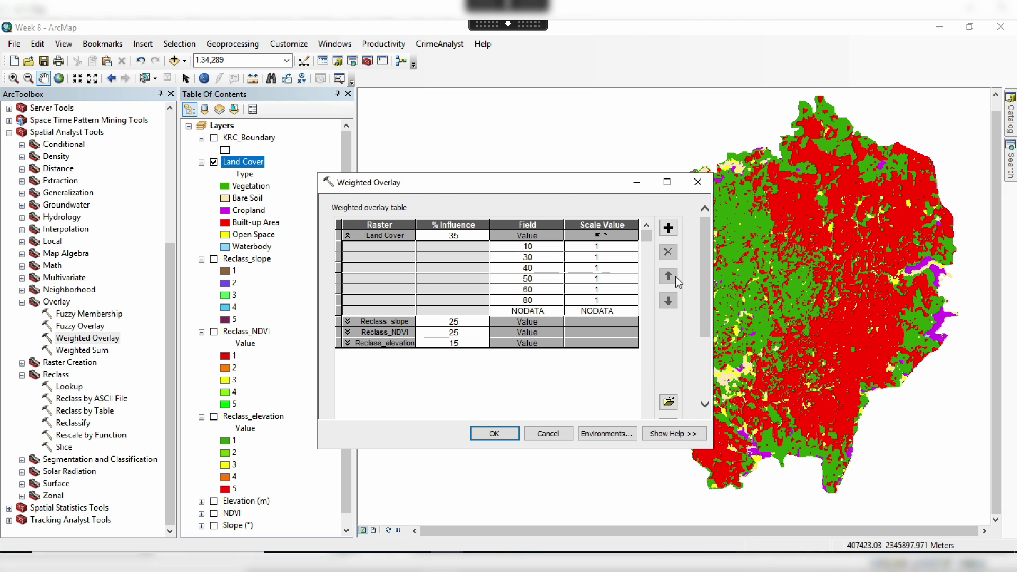
- Assign scale values 3, 2 and 1 to Land Cover classes 10, 30 and 40 respectively
{"action": "left_click_drag", "start_coordinate": [585, 147], "coordinate": [581, 148]}
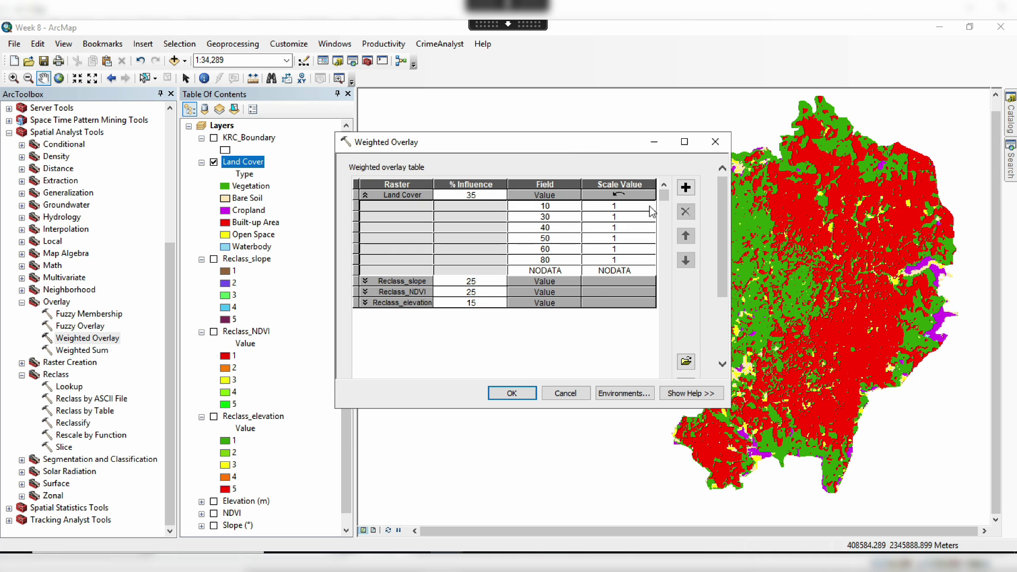
{"action": "left_click", "coordinate": [648, 205]}
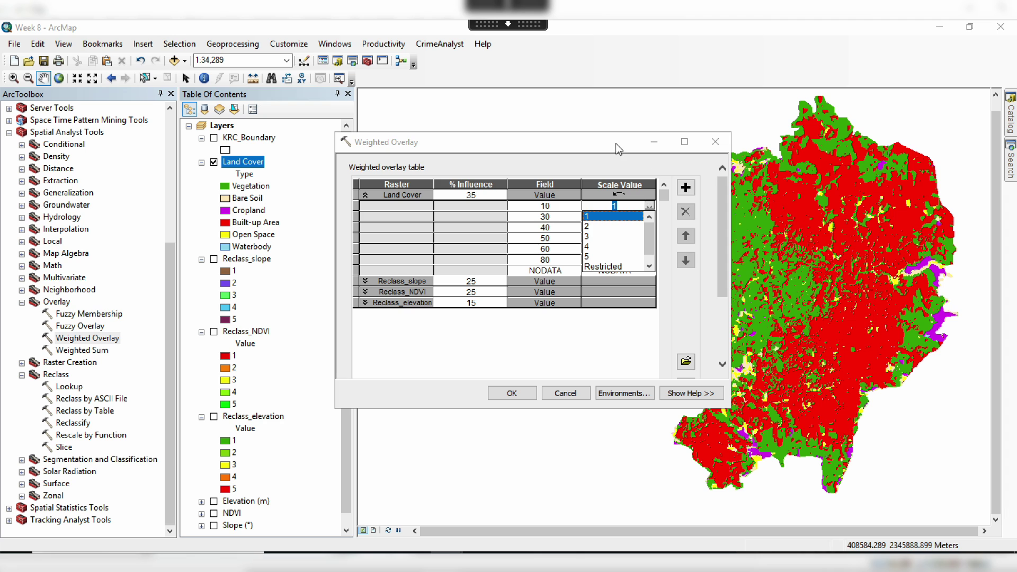
{"action": "left_click_drag", "start_coordinate": [617, 146], "coordinate": [493, 270]}
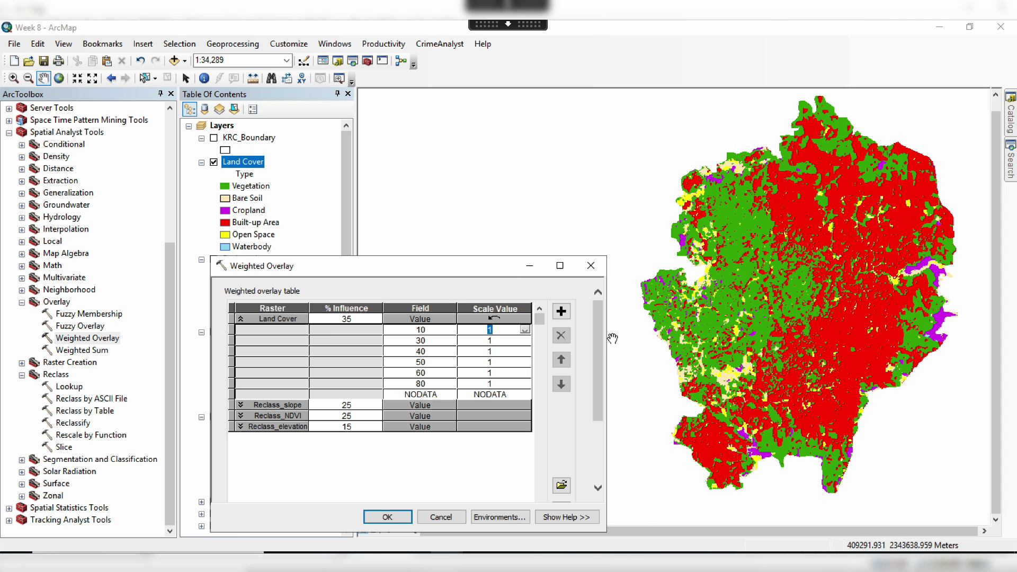
{"action": "left_click", "coordinate": [524, 329]}
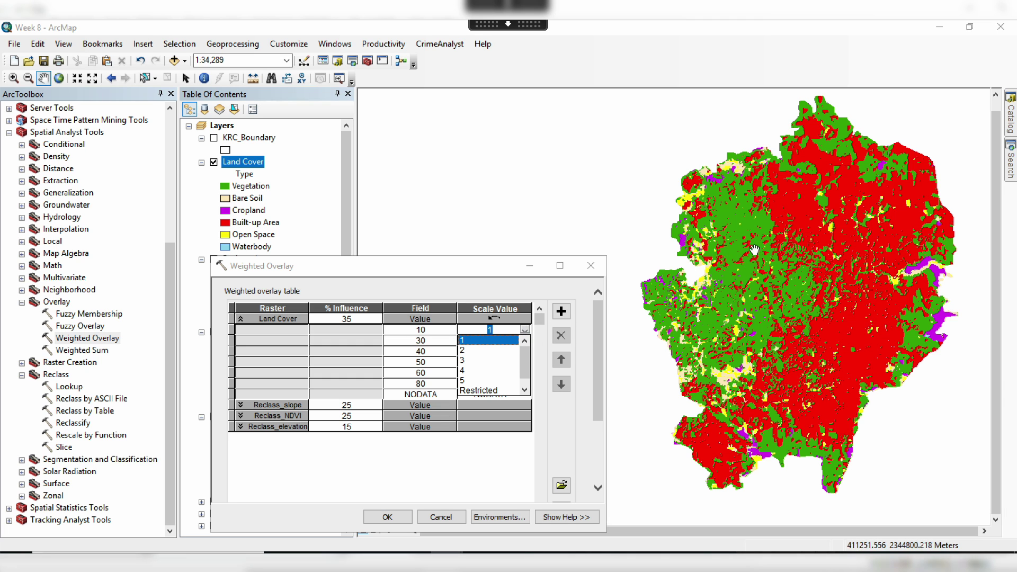
{"action": "left_click", "coordinate": [478, 360]}
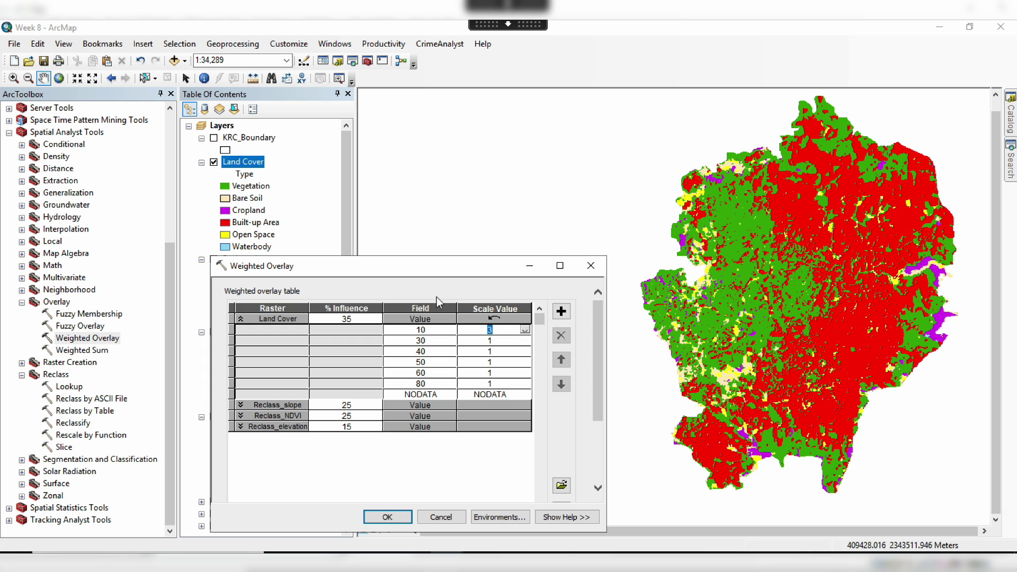
{"action": "left_click", "coordinate": [524, 340]}
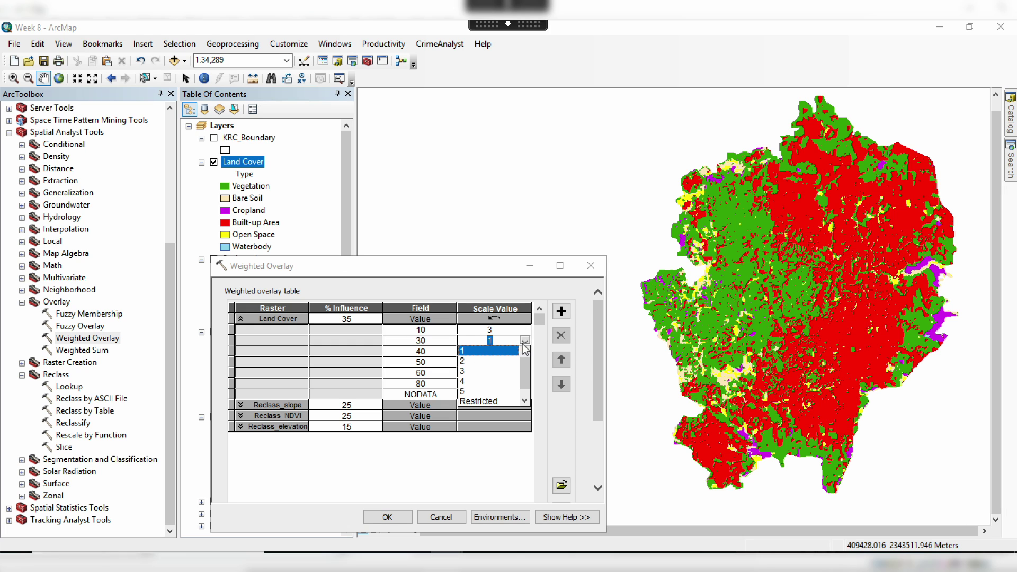
{"action": "left_click", "coordinate": [531, 357]}
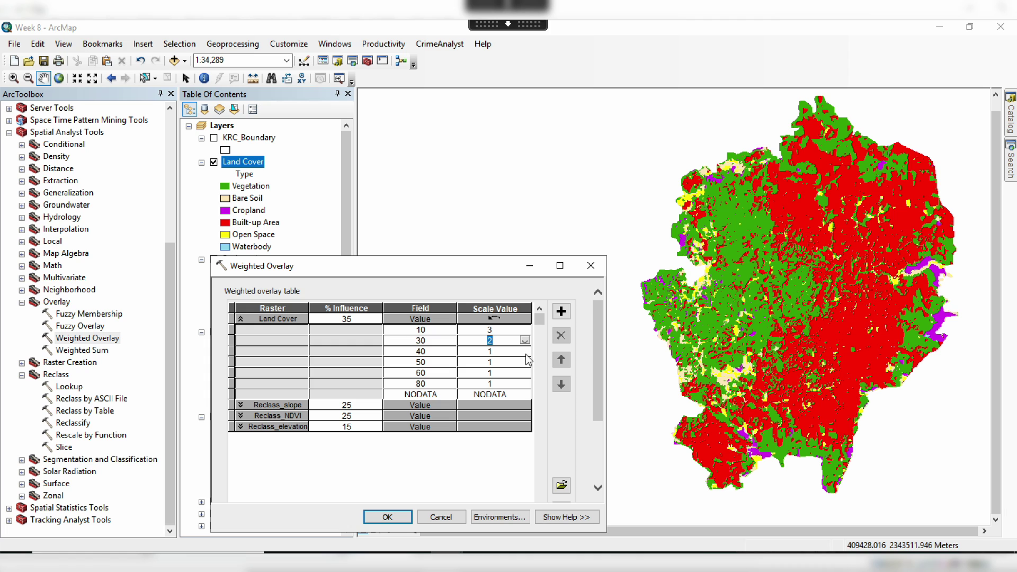
{"action": "left_click", "coordinate": [524, 352]}
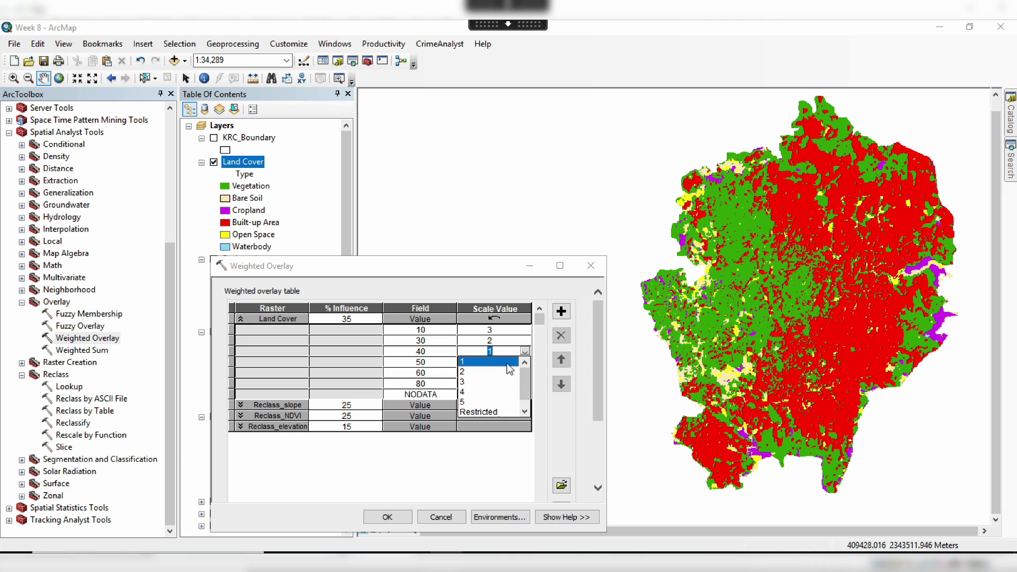
{"action": "left_click", "coordinate": [507, 364]}
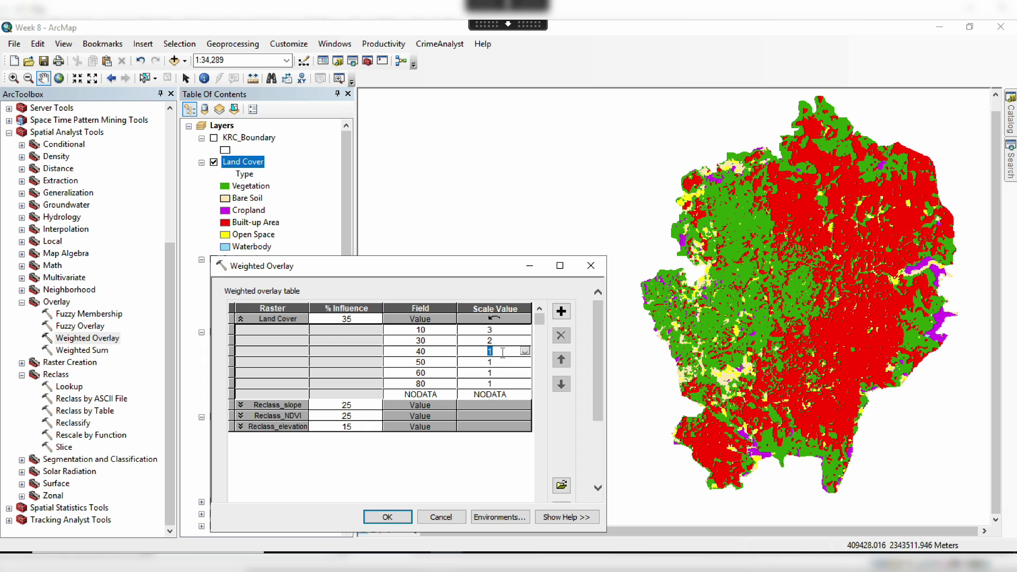
- Assign scale values 5, 1 and Restricted to Land Cover classes 50, 60 and 80, and collapse the Land Cover class rows
{"action": "left_click", "coordinate": [525, 362]}
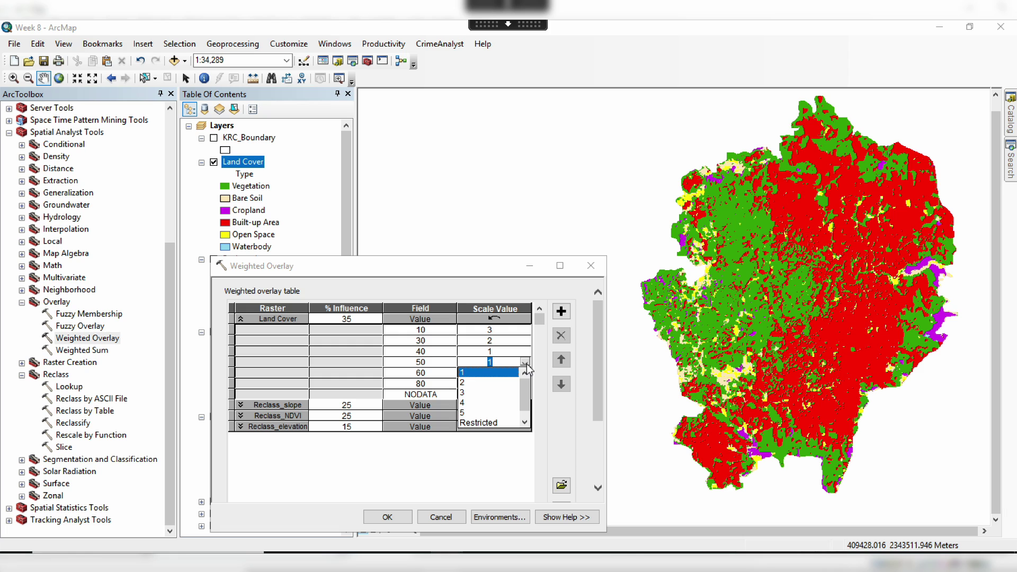
{"action": "left_click", "coordinate": [464, 412]}
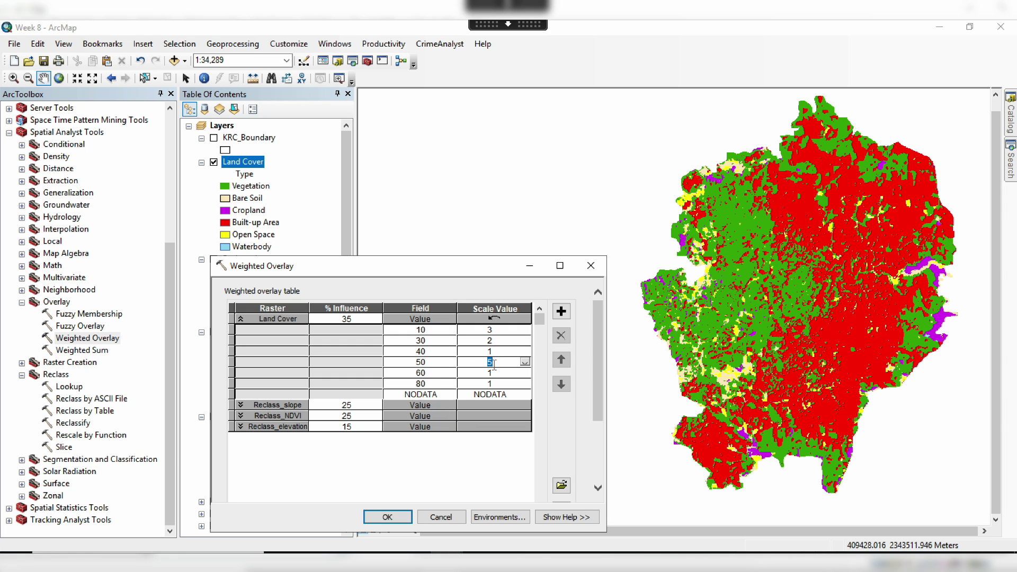
{"action": "left_click", "coordinate": [525, 374]}
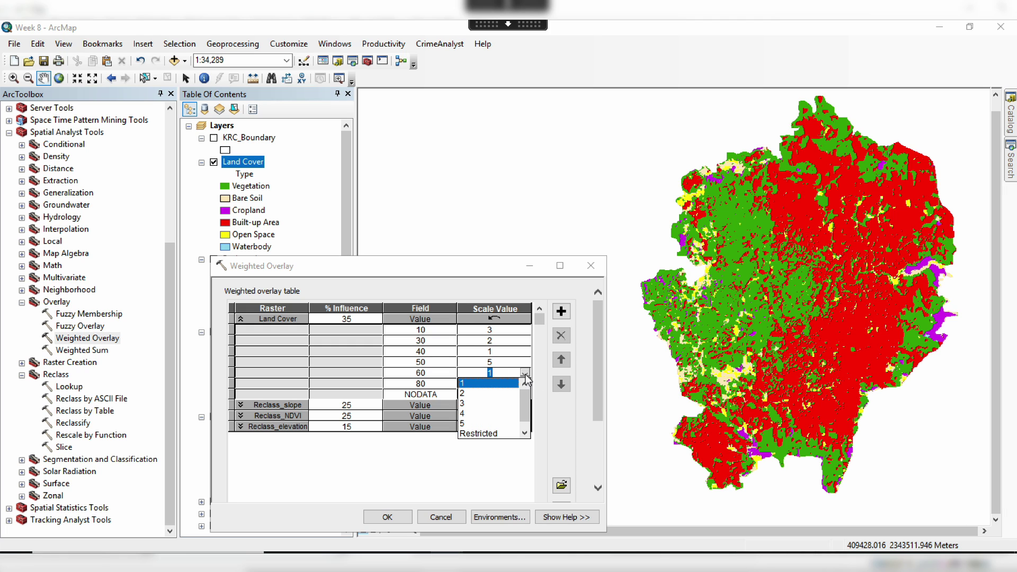
{"action": "left_click", "coordinate": [502, 390]}
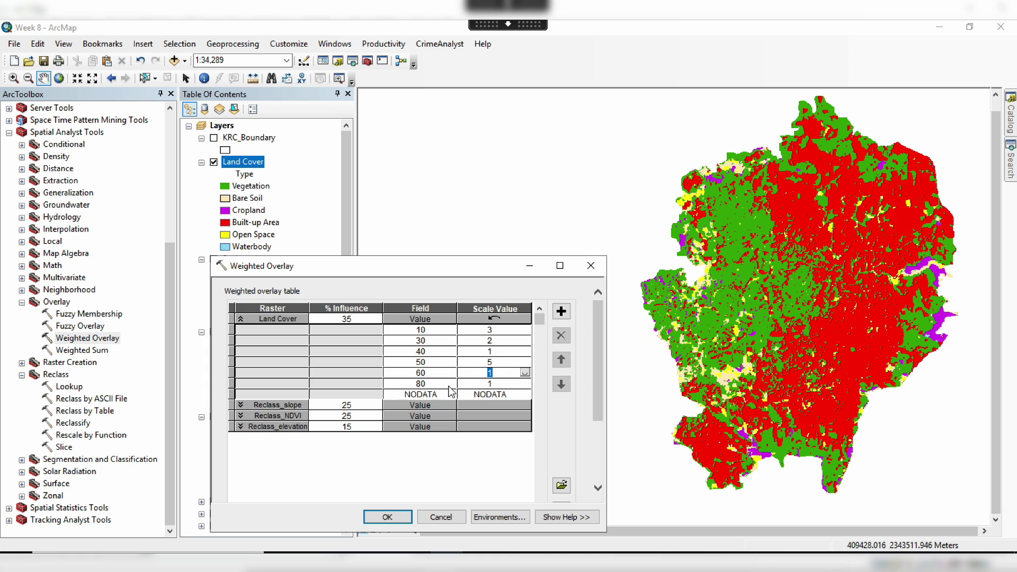
{"action": "left_click", "coordinate": [524, 384]}
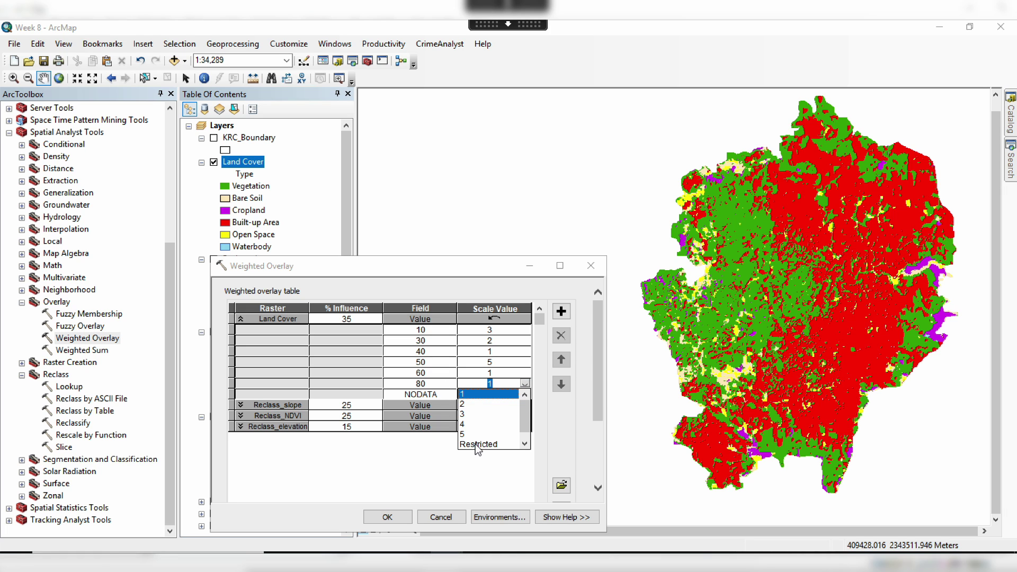
{"action": "left_click", "coordinate": [475, 444]}
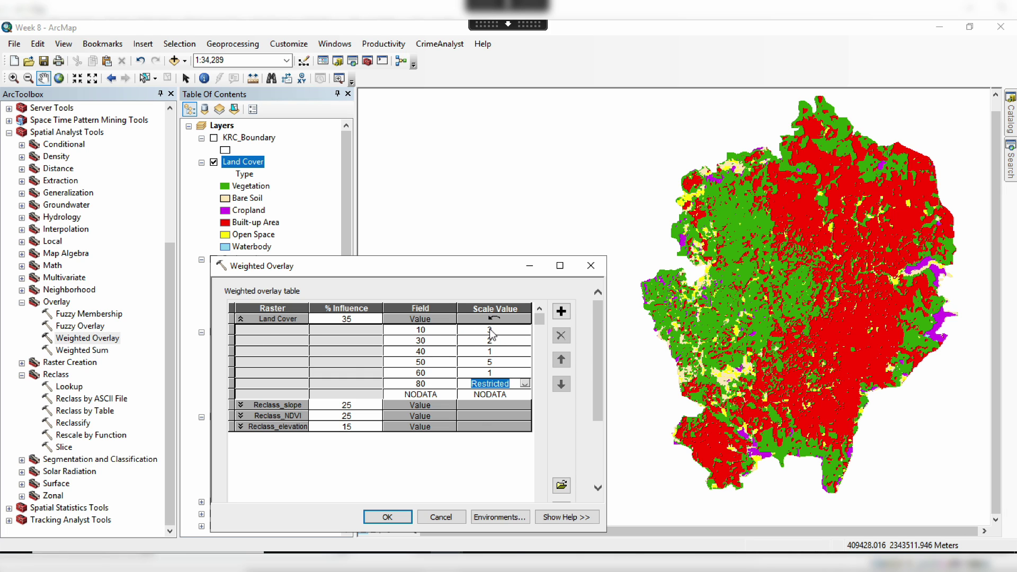
{"action": "left_click", "coordinate": [241, 319]}
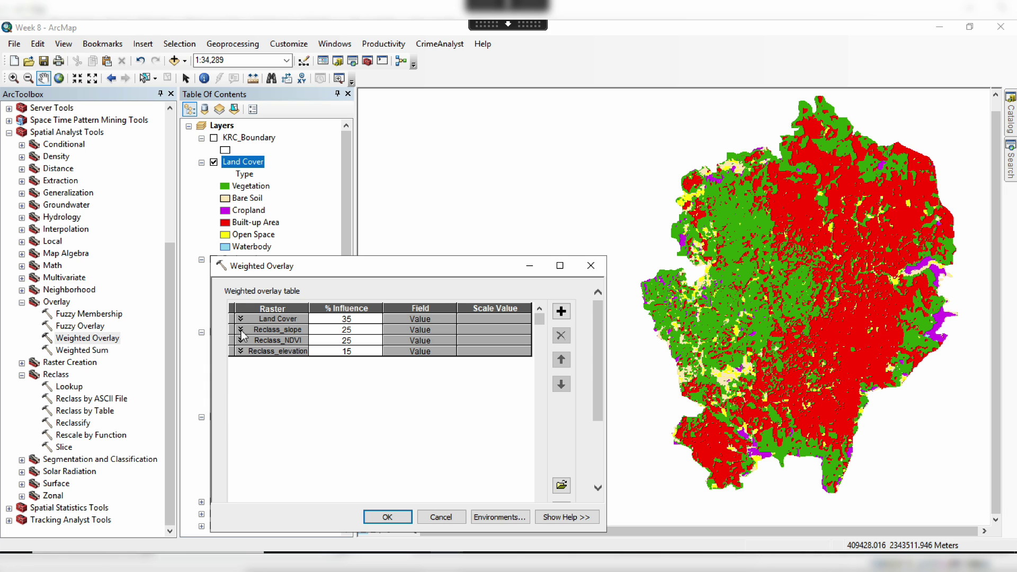
- Expand the Reclass_slope class rows and display the Reclass_slope layer on the map instead of Land Cover
{"action": "left_click", "coordinate": [241, 330]}
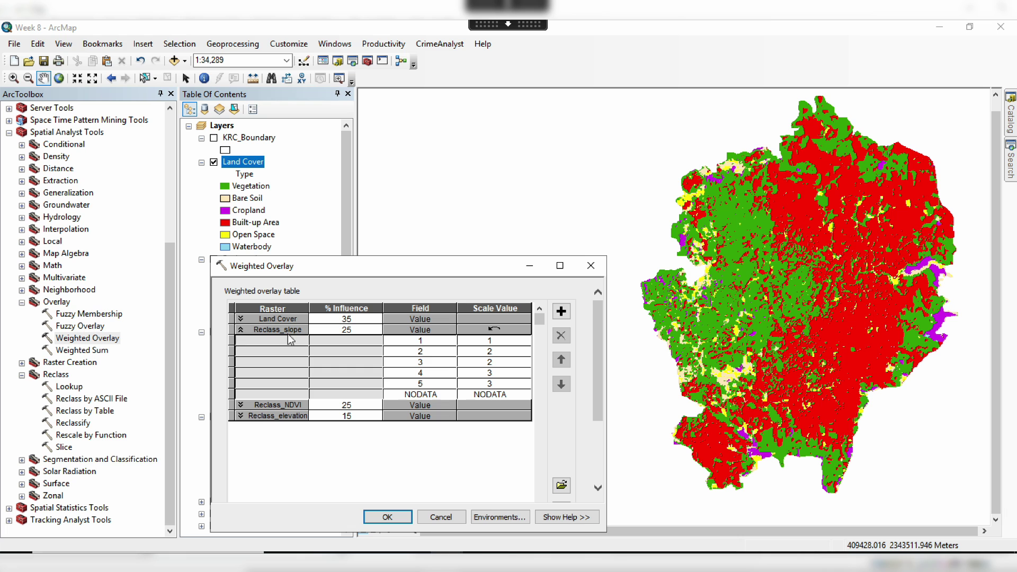
{"action": "left_click_drag", "start_coordinate": [488, 178], "coordinate": [509, 78]}
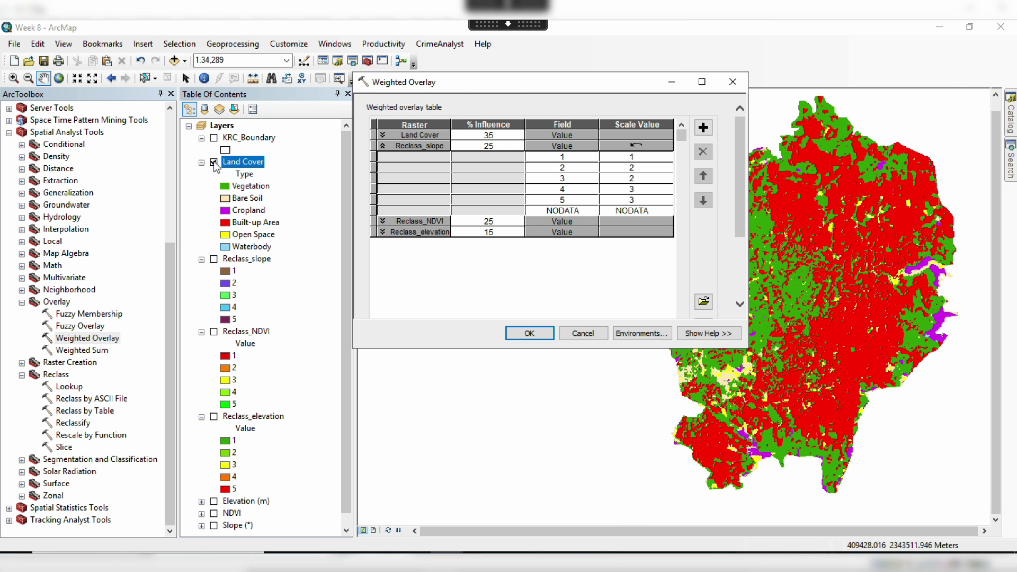
{"action": "left_click", "coordinate": [214, 162]}
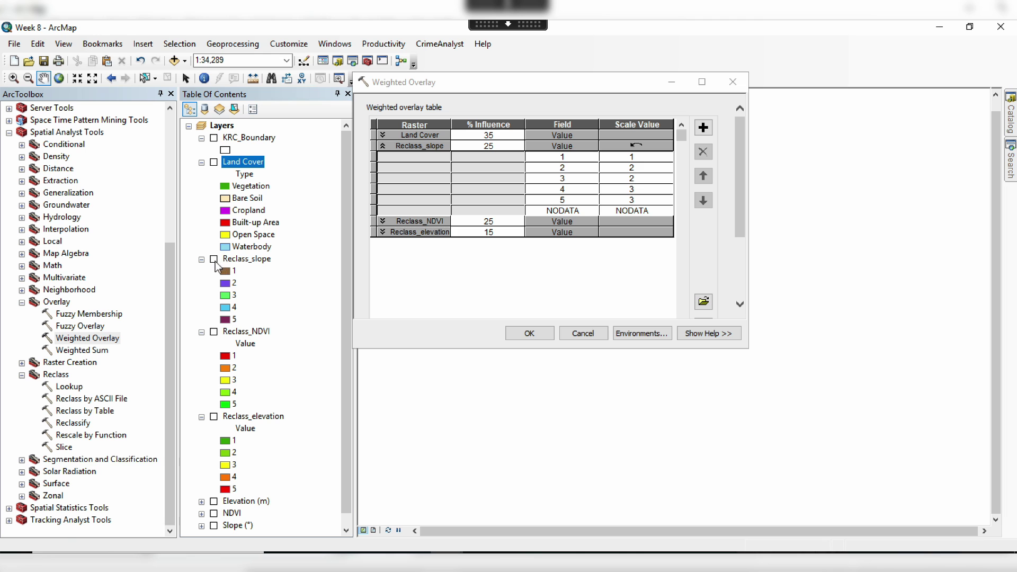
{"action": "left_click", "coordinate": [214, 259]}
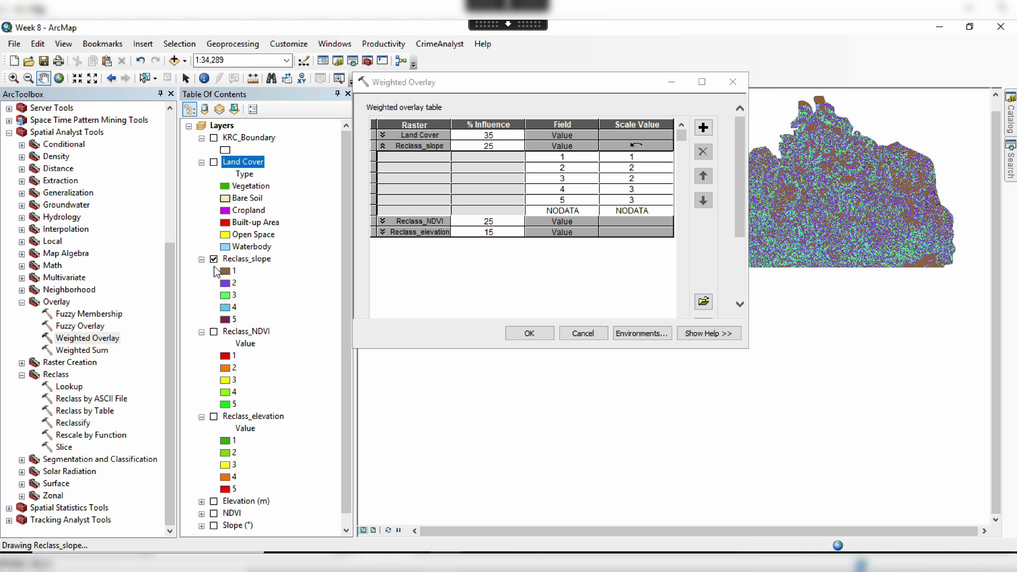
- Recolor the Reclass_slope layer's unique values with the green-to-yellow-to-red color scheme and move the layer above Land Cover
{"action": "double_click", "coordinate": [248, 261]}
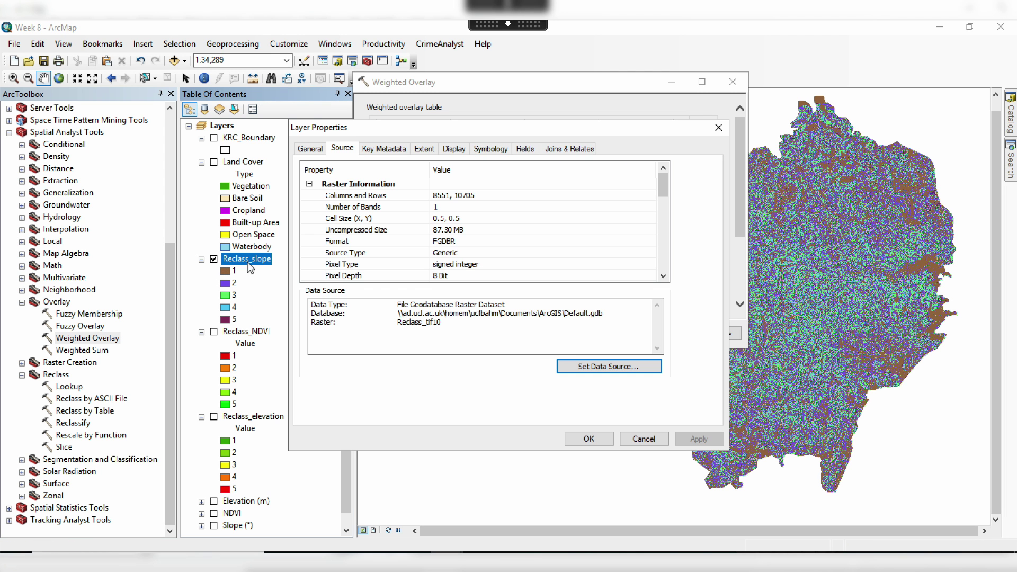
{"action": "left_click", "coordinate": [495, 149]}
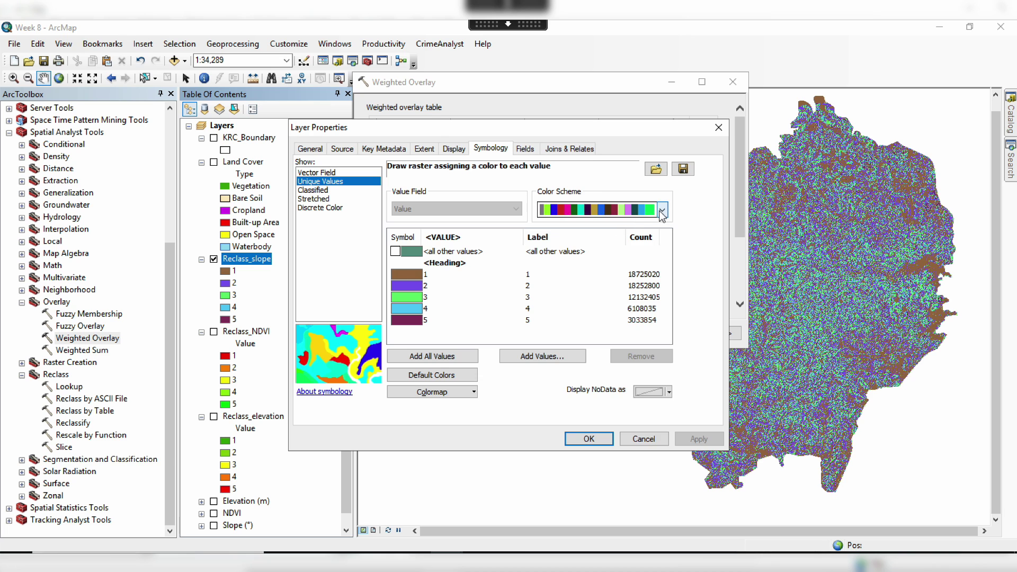
{"action": "left_click", "coordinate": [614, 209]}
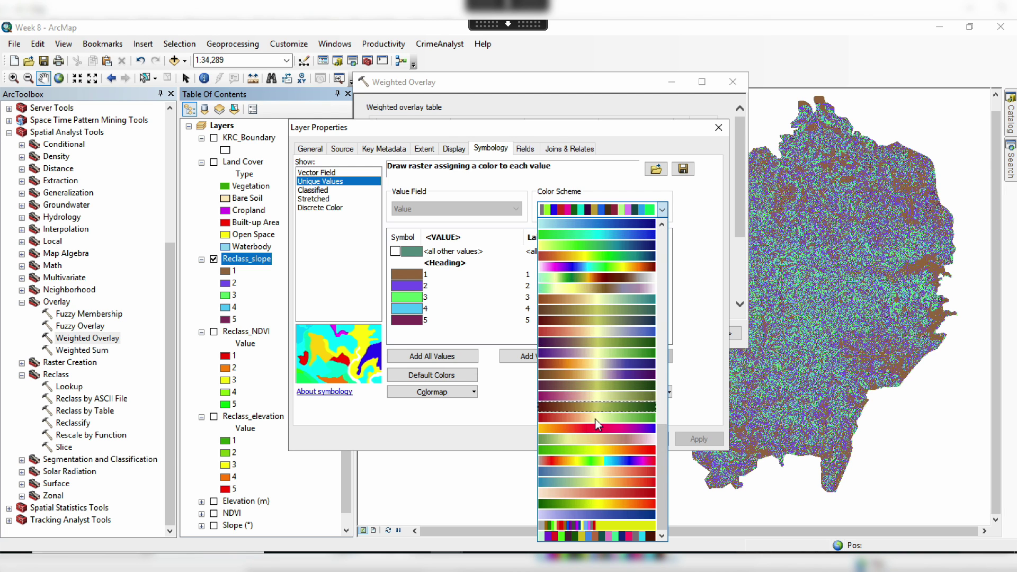
{"action": "left_click", "coordinate": [585, 450]}
{"action": "left_click", "coordinate": [585, 439]}
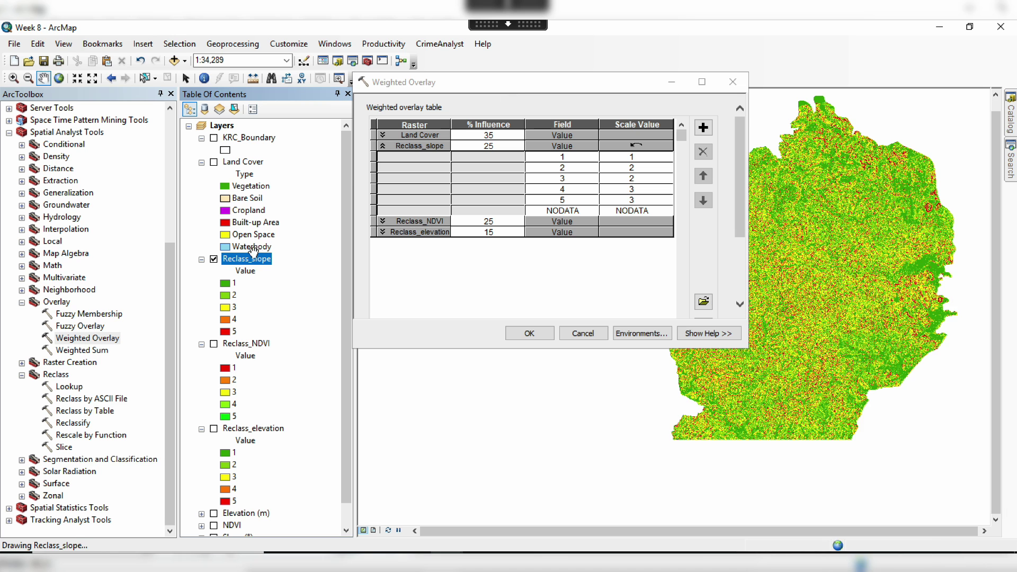
{"action": "left_click_drag", "start_coordinate": [257, 227], "coordinate": [252, 159]}
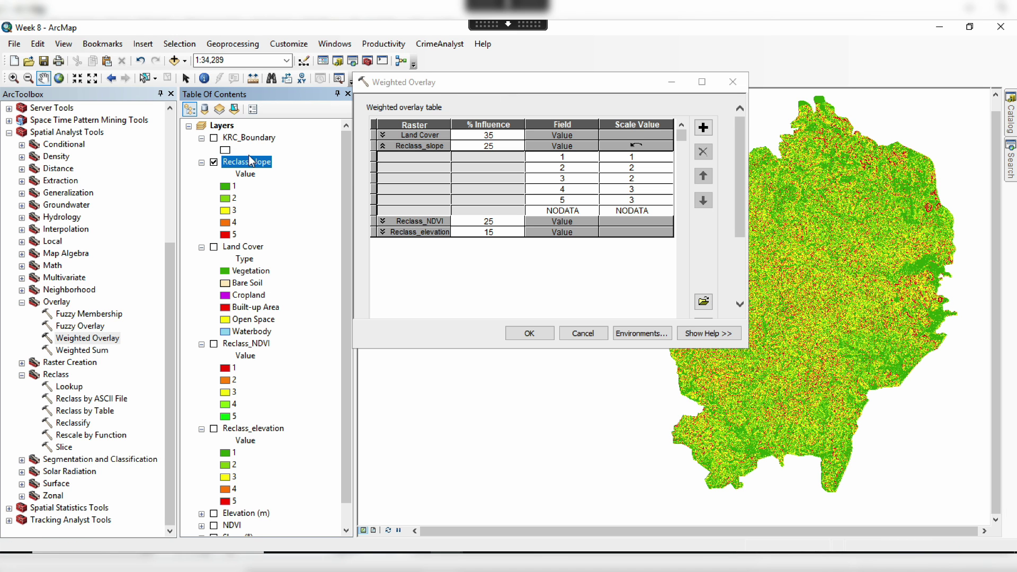
- Reposition the Weighted Overlay dialog clear of the layer list and expand the Slope (°) legend to consult its class ranges
{"action": "left_click", "coordinate": [393, 137]}
{"action": "left_click_drag", "start_coordinate": [436, 88], "coordinate": [276, 260]}
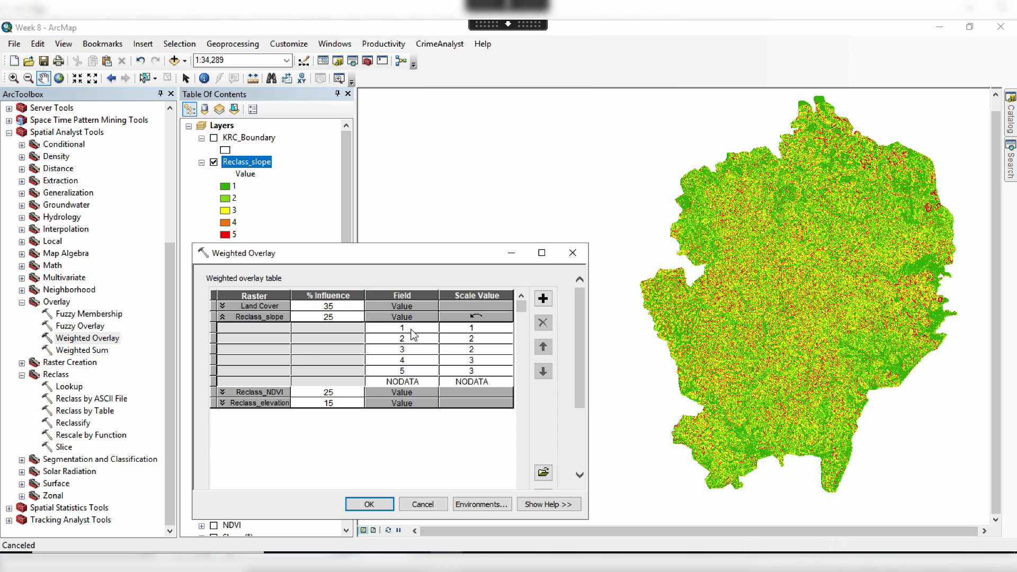
{"action": "left_click_drag", "start_coordinate": [383, 258], "coordinate": [510, 138]}
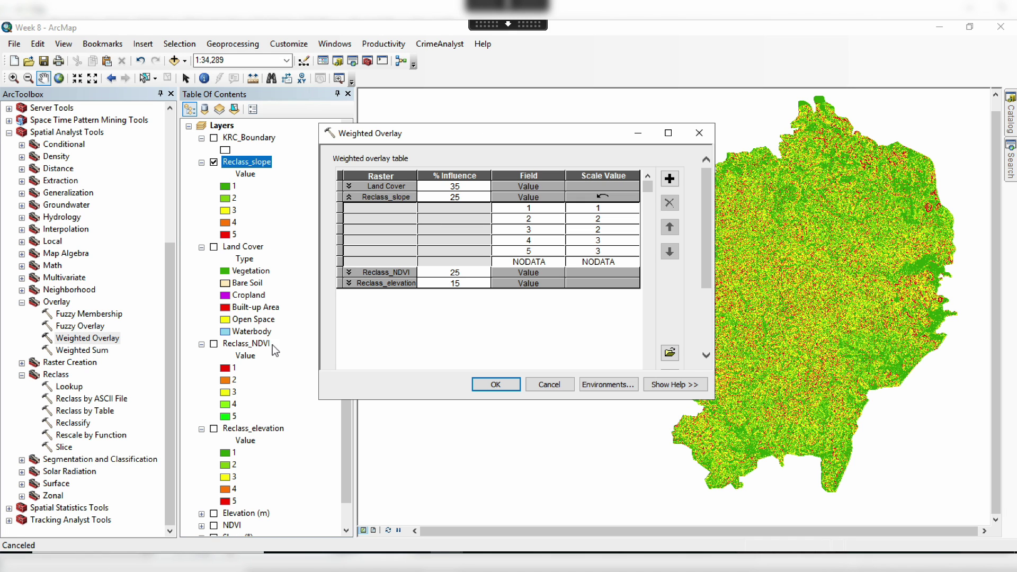
{"action": "scroll", "coordinate": [271, 343], "scroll_direction": "down", "scroll_amount": 4}
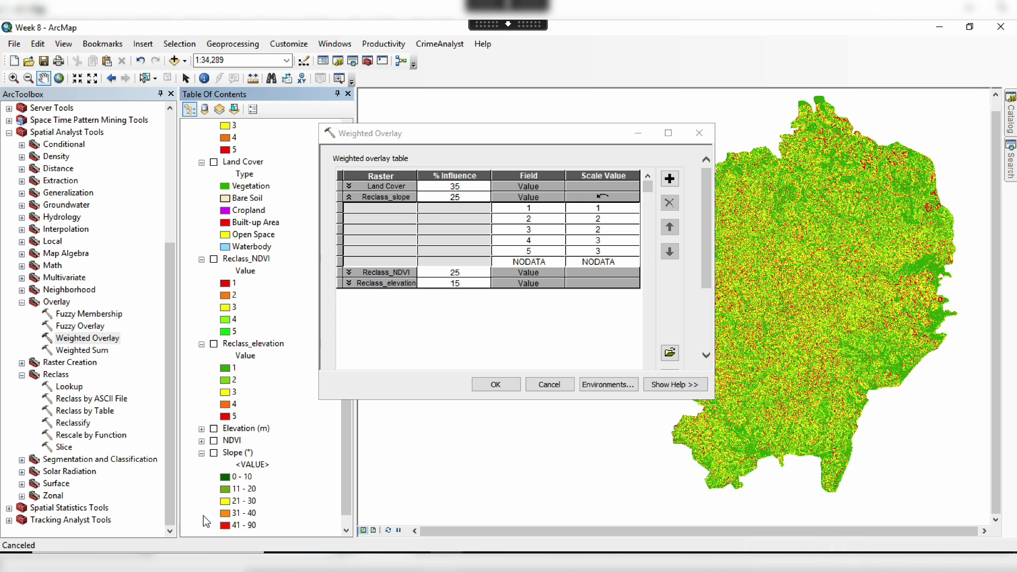
{"action": "scroll", "coordinate": [286, 420], "scroll_direction": "down", "scroll_amount": 1}
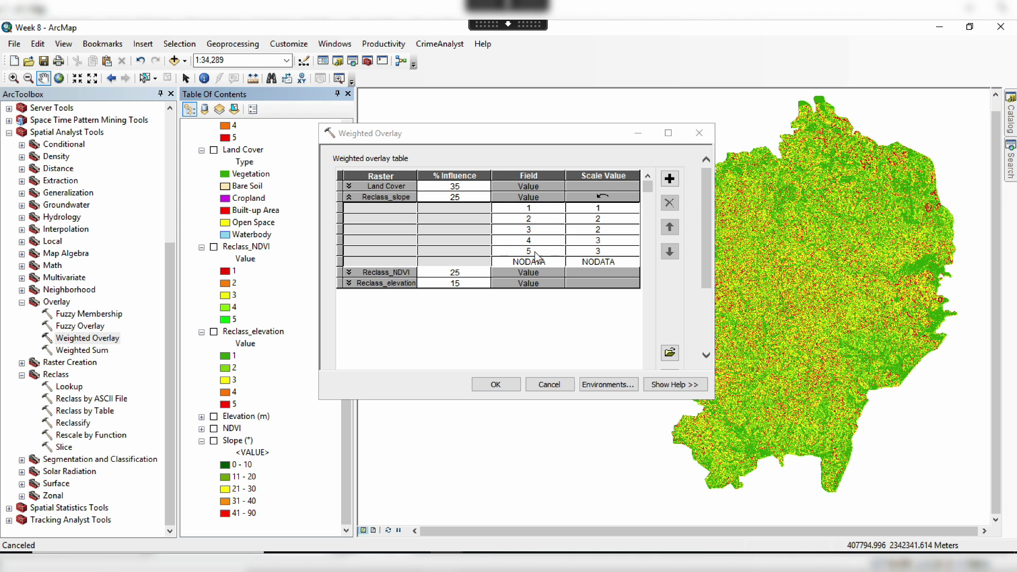
- Assign scale values 5, 3 and 5 to Reclass_slope classes 5, 3 and 4 respectively, and collapse the Reclass_slope class rows
{"action": "left_click", "coordinate": [634, 251]}
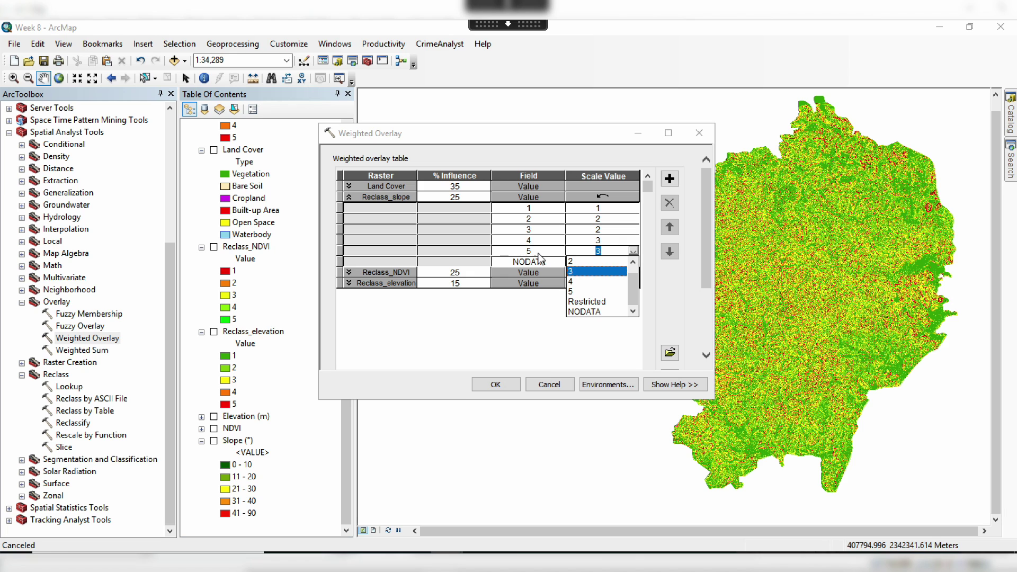
{"action": "left_click", "coordinate": [577, 292]}
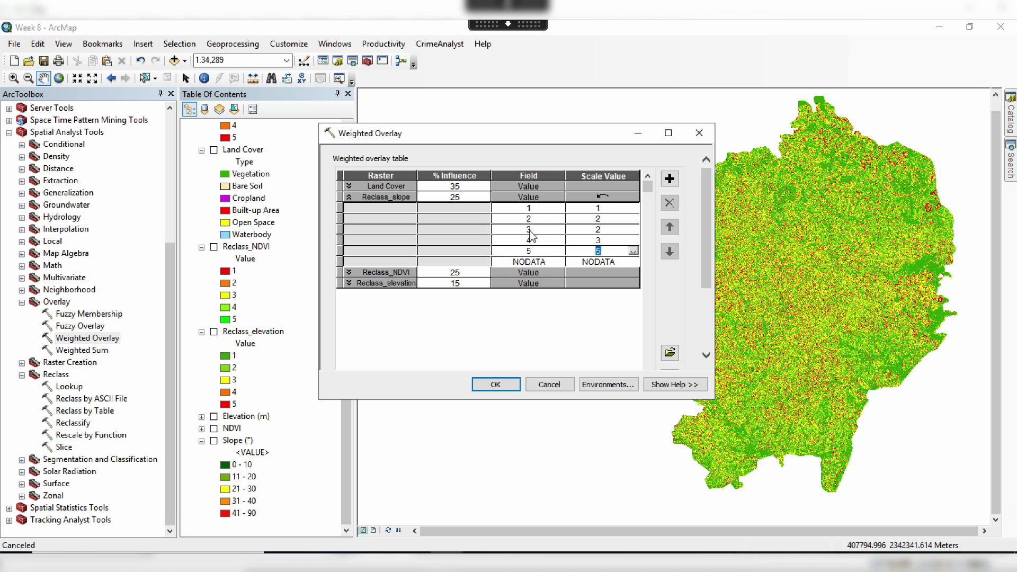
{"action": "left_click", "coordinate": [635, 231]}
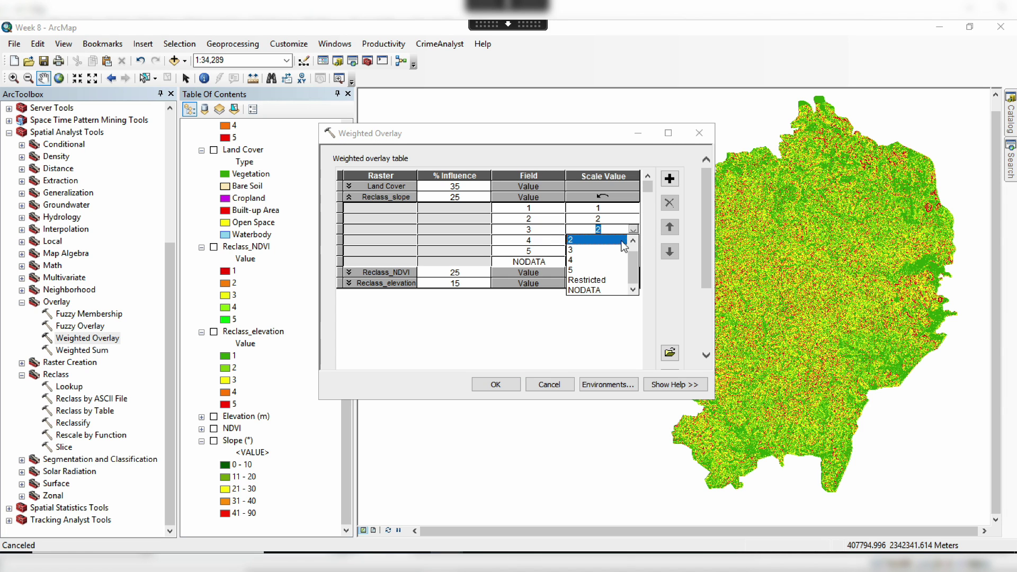
{"action": "left_click", "coordinate": [575, 251]}
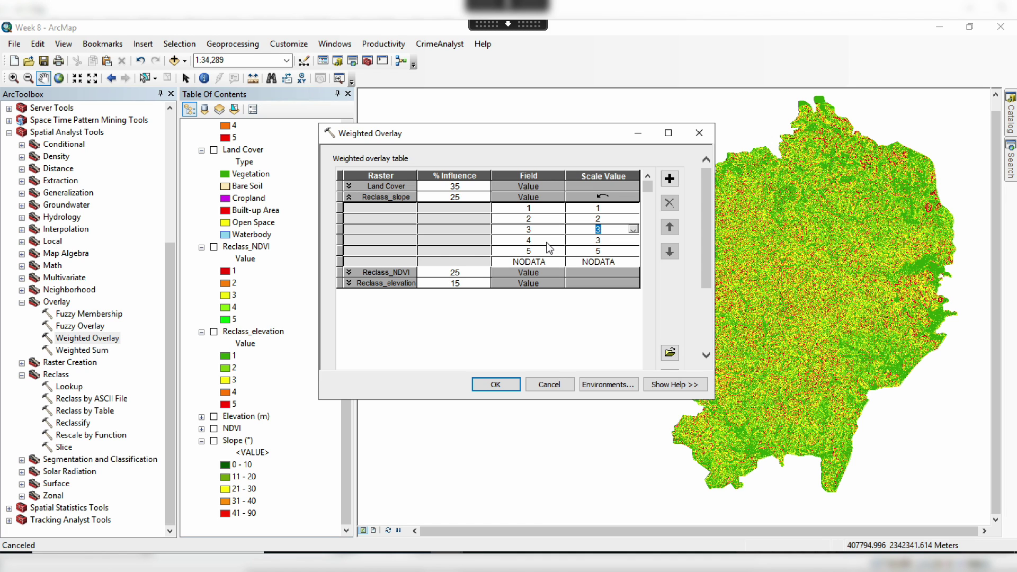
{"action": "left_click", "coordinate": [636, 243]}
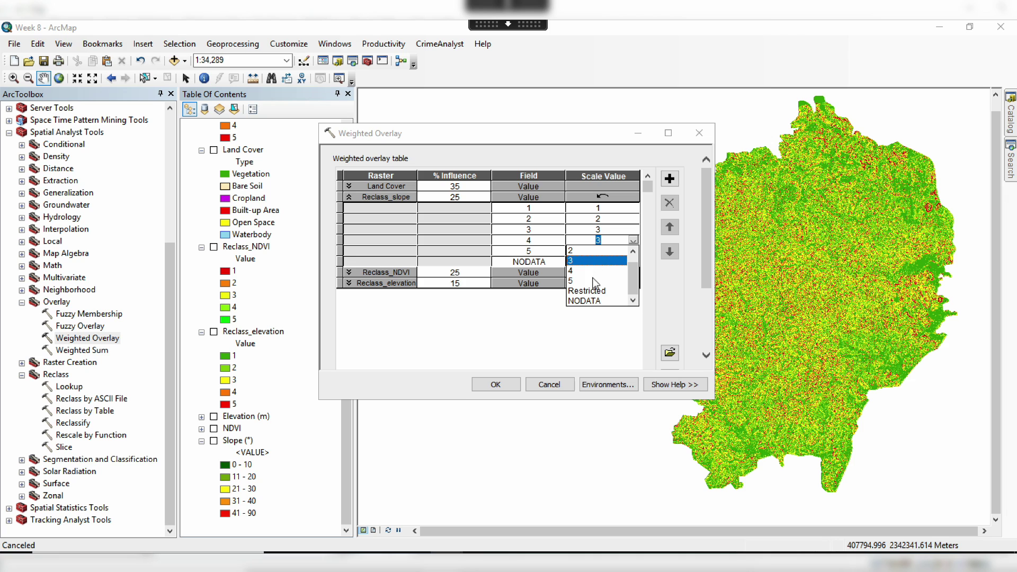
{"action": "left_click", "coordinate": [574, 281]}
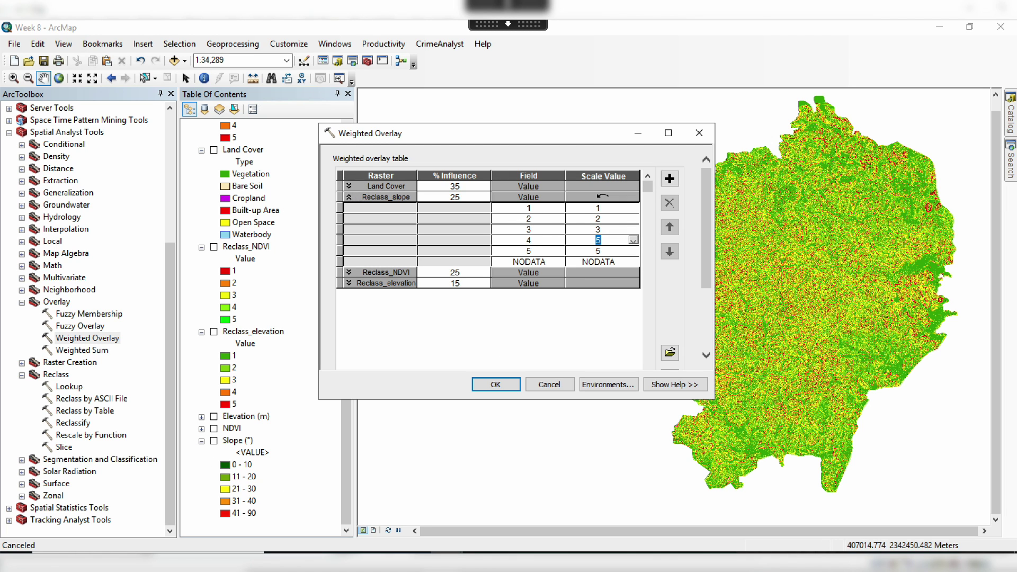
{"action": "left_click", "coordinate": [349, 196]}
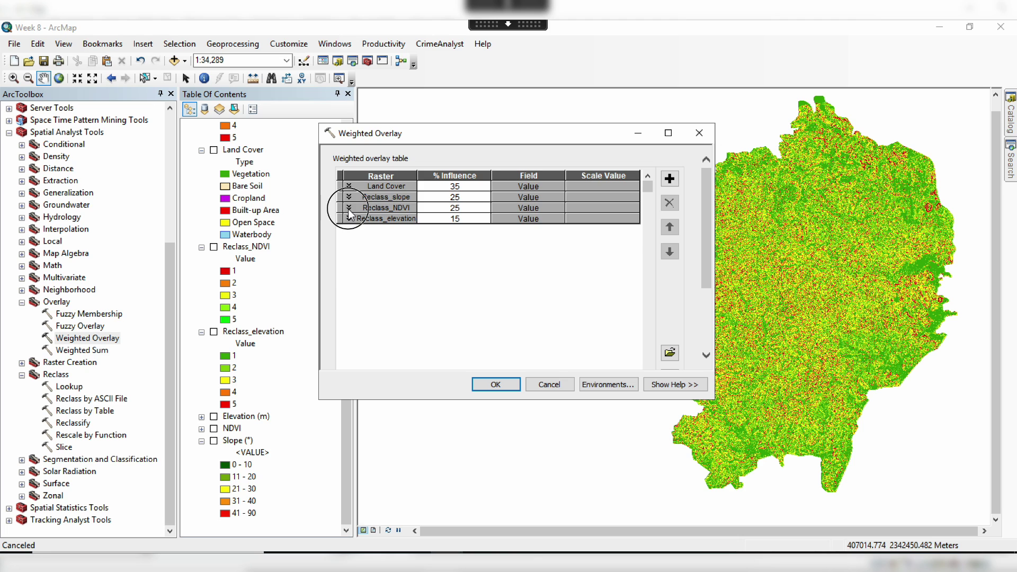
- Expand the Reclass_NDVI class rows and the NDVI legend, and display Reclass_NDVI on the map instead of Reclass_slope
{"action": "left_click", "coordinate": [348, 207]}
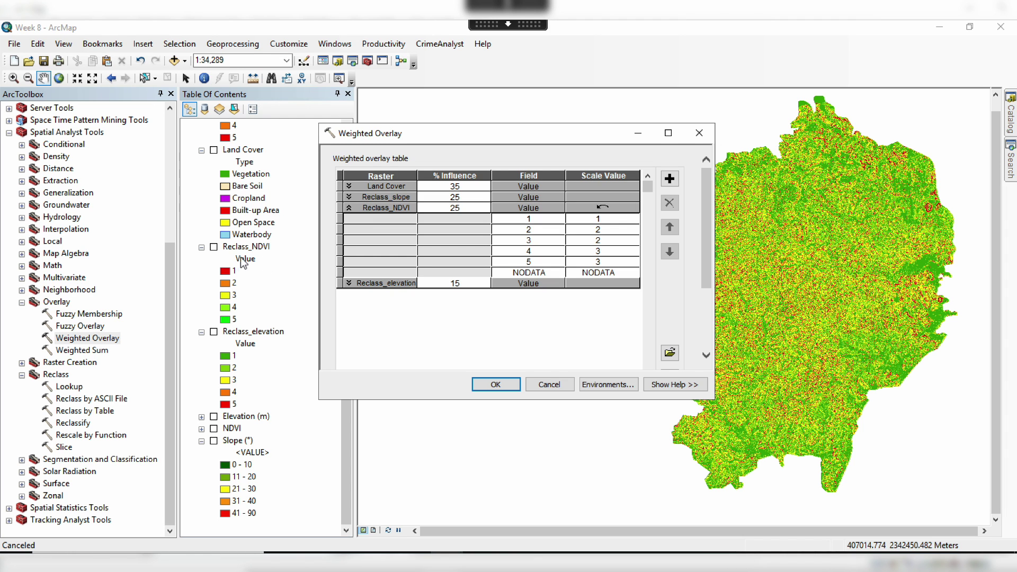
{"action": "left_click", "coordinate": [201, 428]}
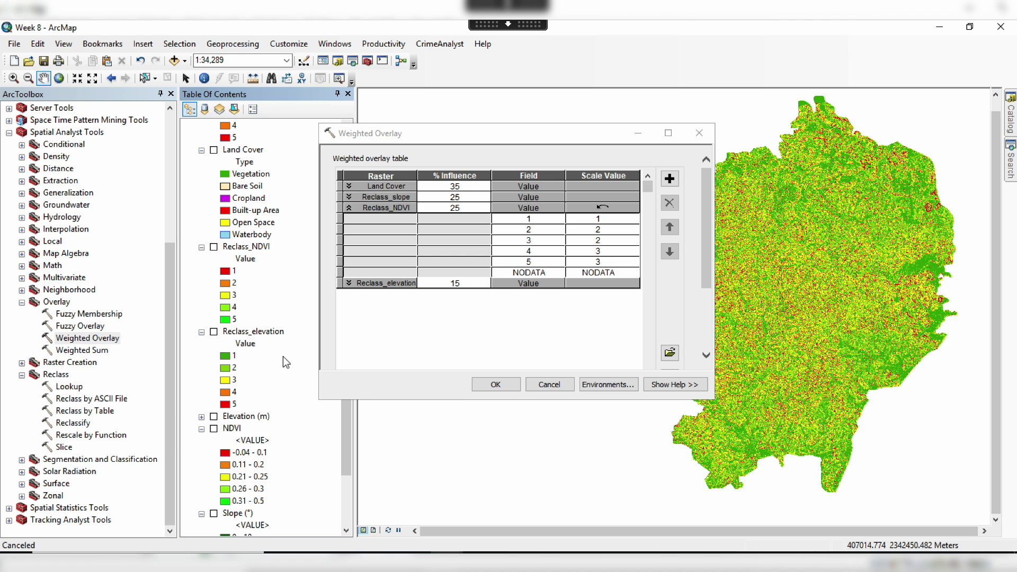
{"action": "left_click", "coordinate": [214, 163]}
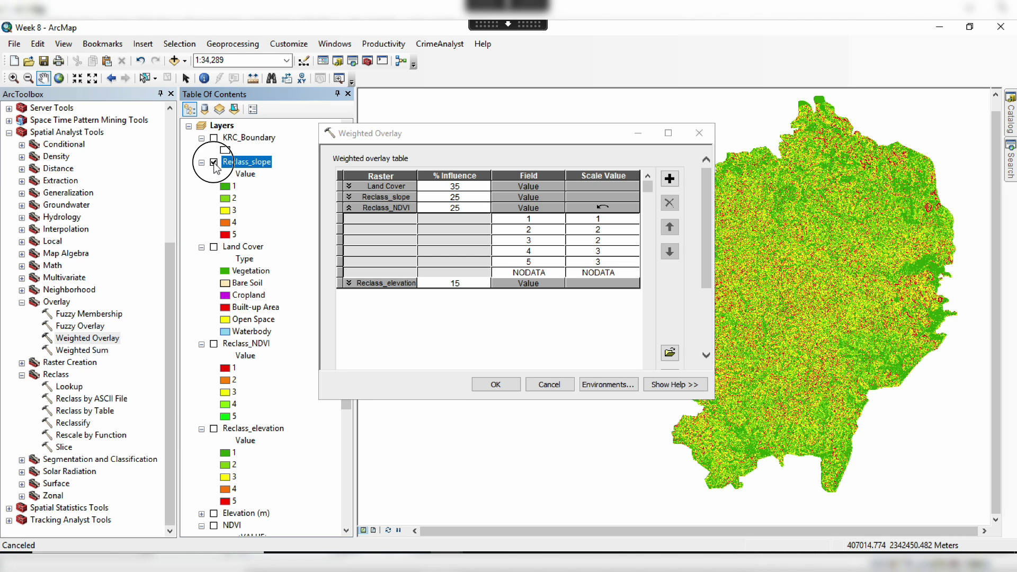
{"action": "scroll", "coordinate": [253, 179], "scroll_direction": "down", "scroll_amount": 5}
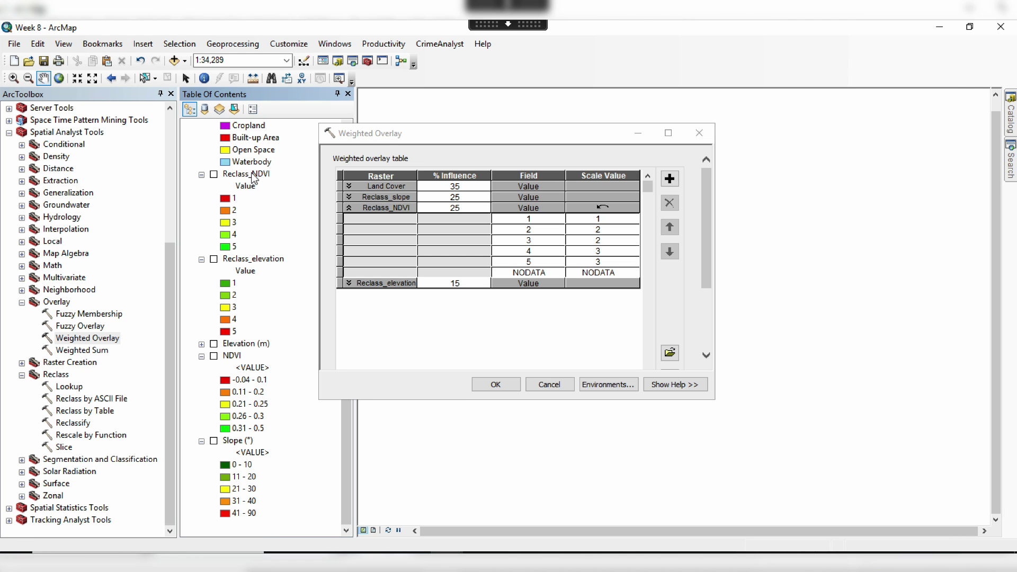
{"action": "left_click", "coordinate": [214, 175]}
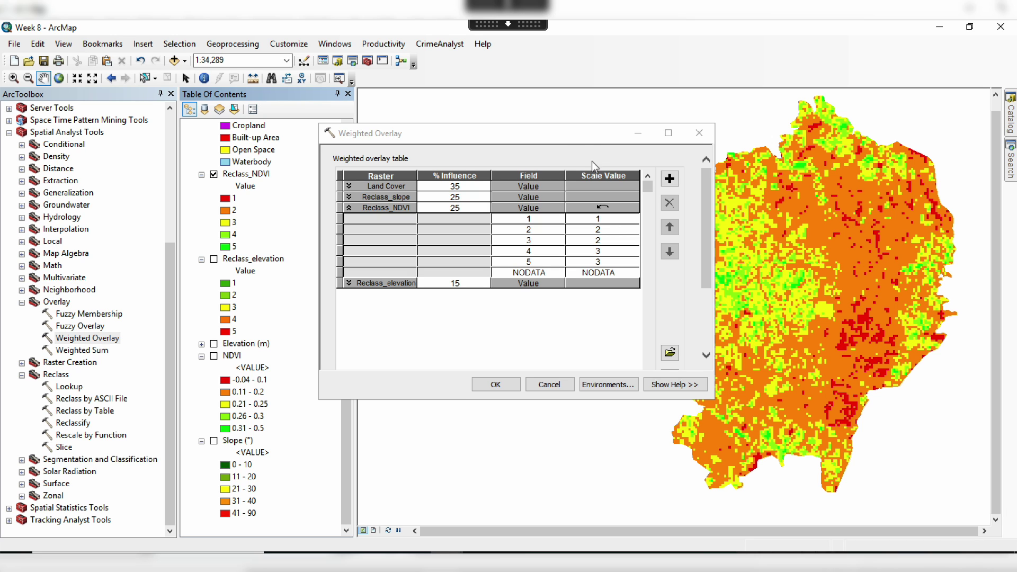
{"action": "left_click_drag", "start_coordinate": [585, 138], "coordinate": [552, 137]}
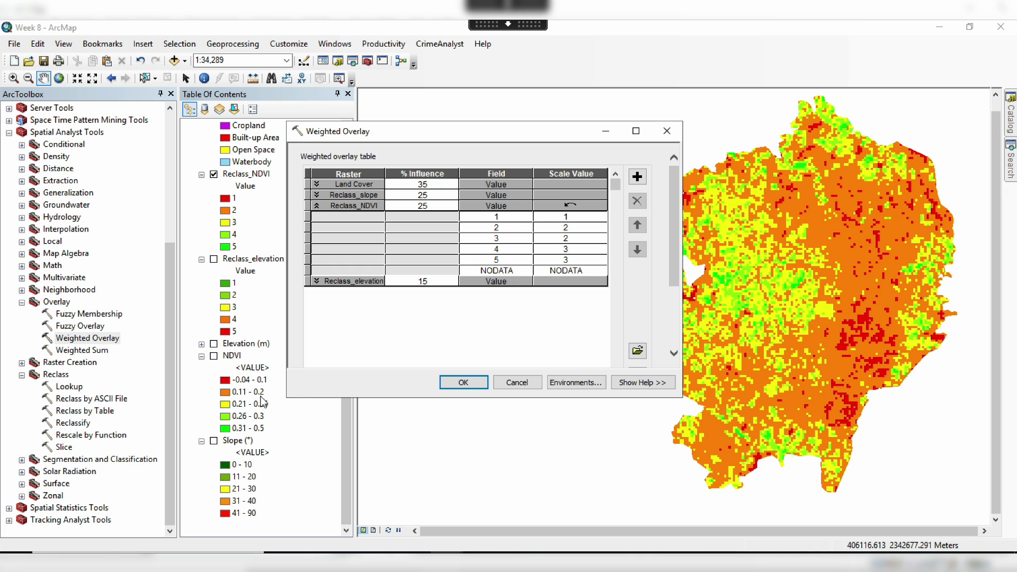
- Assign scale values 5, 3, 4 and 2 to Reclass_NDVI classes 2, 3, 4 and 5 respectively, and collapse the Reclass_NDVI class rows
{"action": "left_click", "coordinate": [602, 228]}
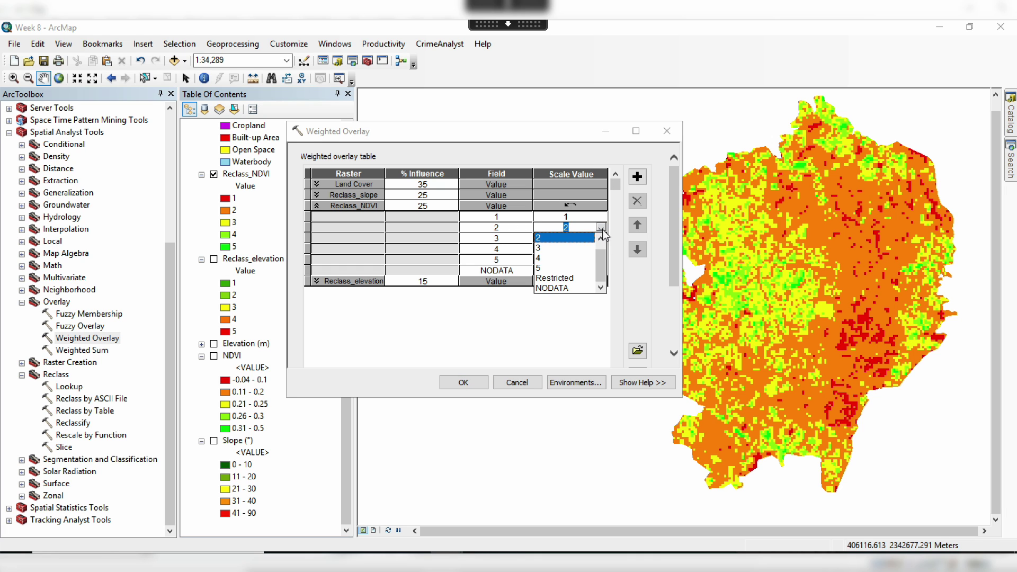
{"action": "left_click", "coordinate": [539, 269]}
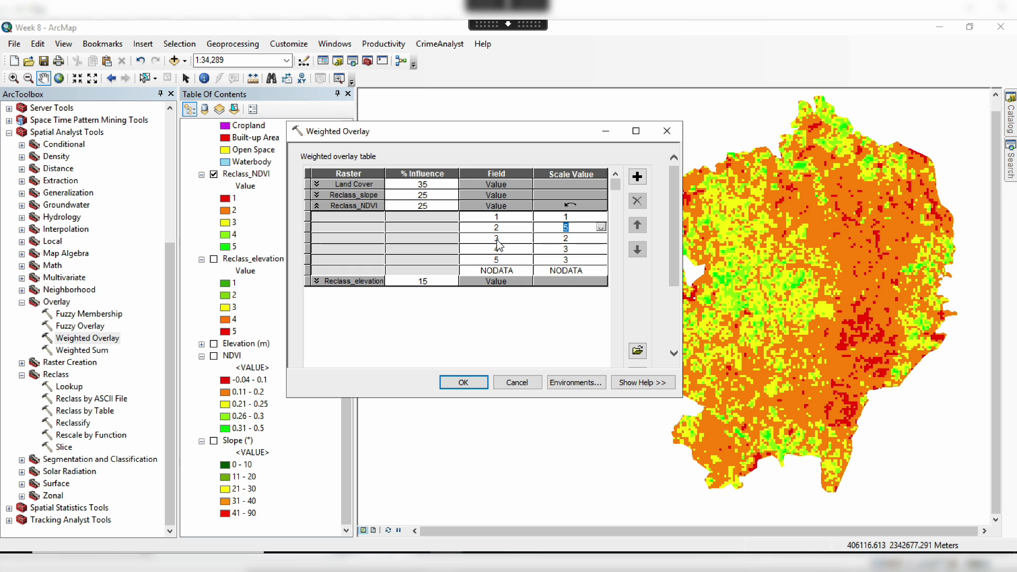
{"action": "left_click", "coordinate": [603, 240]}
{"action": "left_click", "coordinate": [586, 257]}
{"action": "left_click", "coordinate": [601, 249]}
{"action": "left_click", "coordinate": [583, 268]}
{"action": "left_click", "coordinate": [603, 260]}
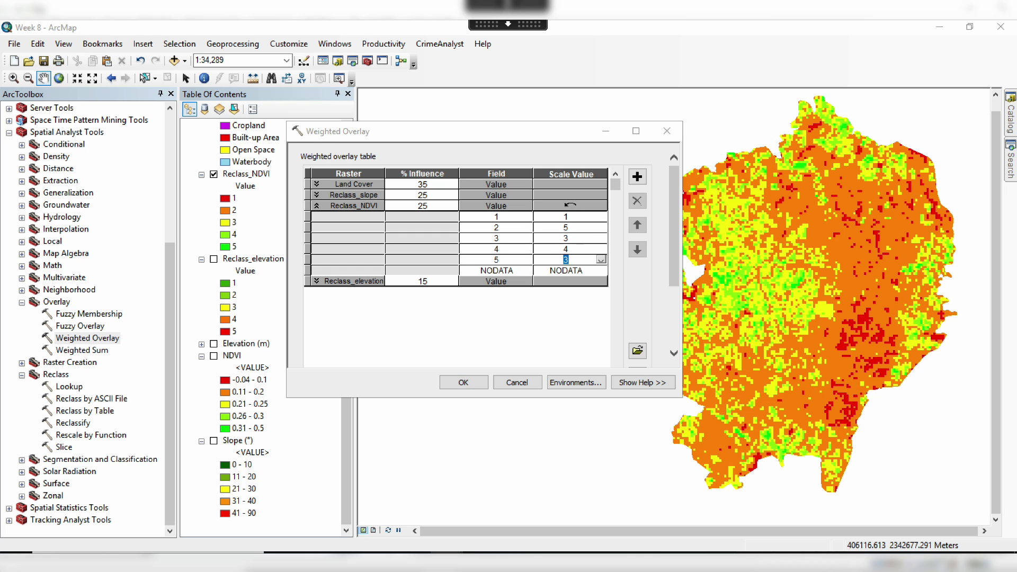
{"action": "left_click", "coordinate": [600, 260]}
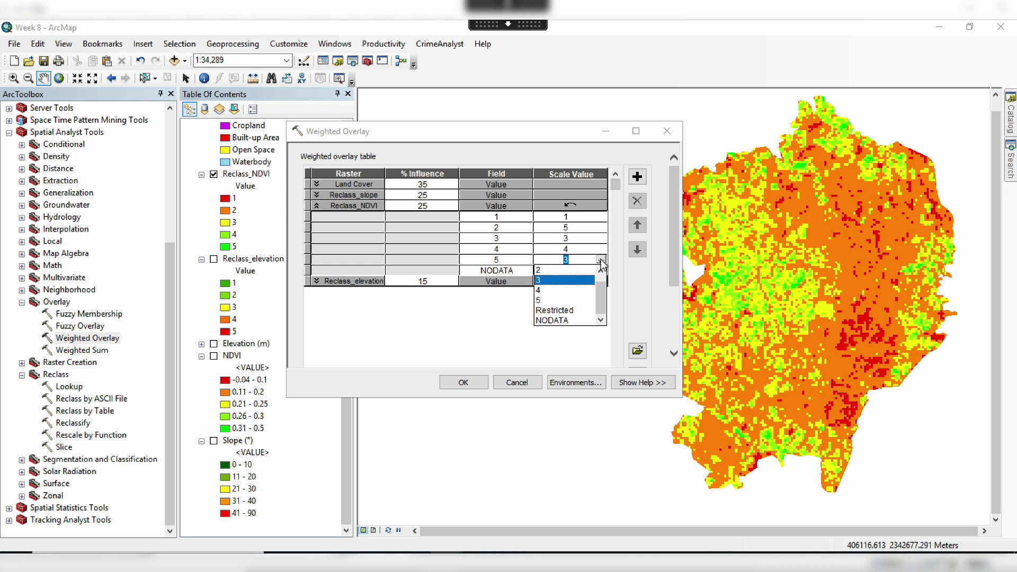
{"action": "left_click", "coordinate": [571, 271]}
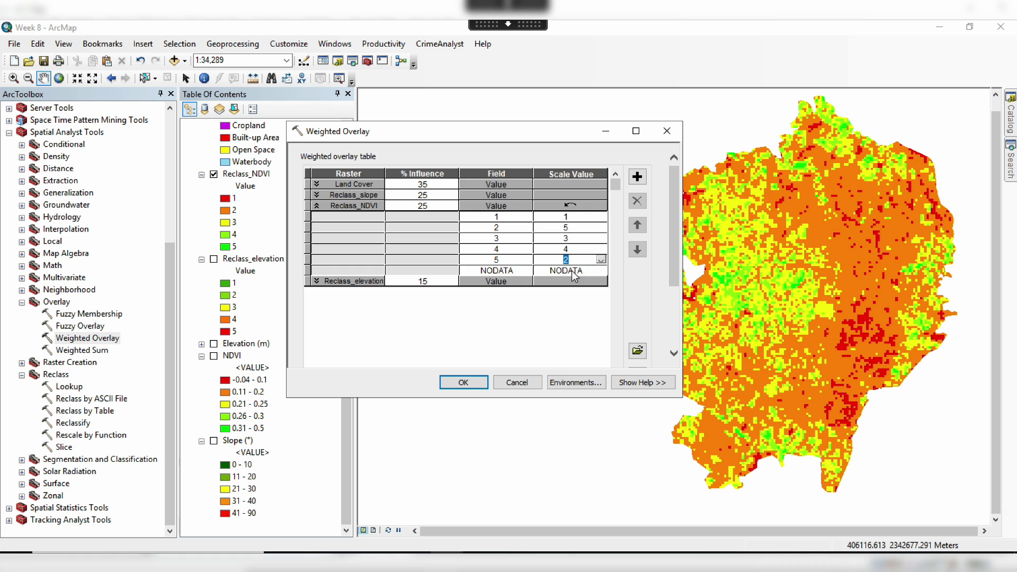
{"action": "left_click", "coordinate": [317, 206]}
- Display the Elevation (m) layer on the map instead of Reclass_NDVI, with its legend expanded
{"action": "left_click", "coordinate": [214, 174]}
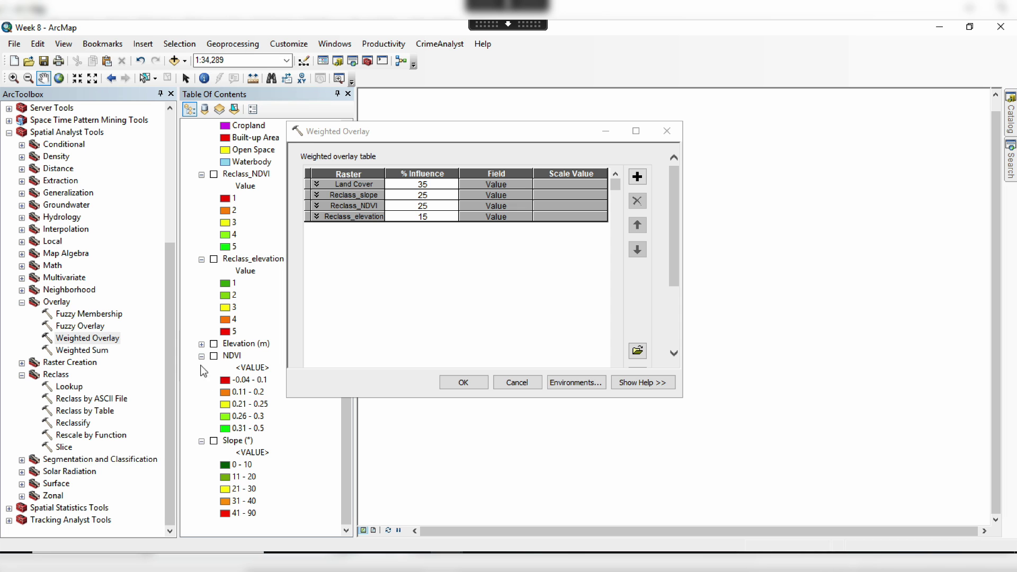
{"action": "left_click", "coordinate": [202, 344]}
{"action": "left_click", "coordinate": [214, 344]}
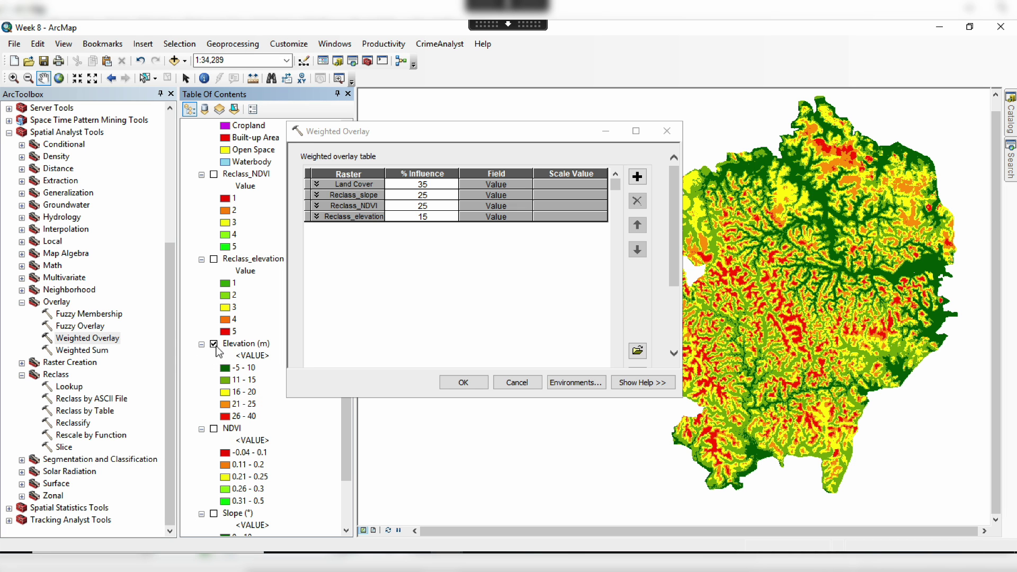
{"action": "left_click_drag", "start_coordinate": [486, 132], "coordinate": [481, 90]}
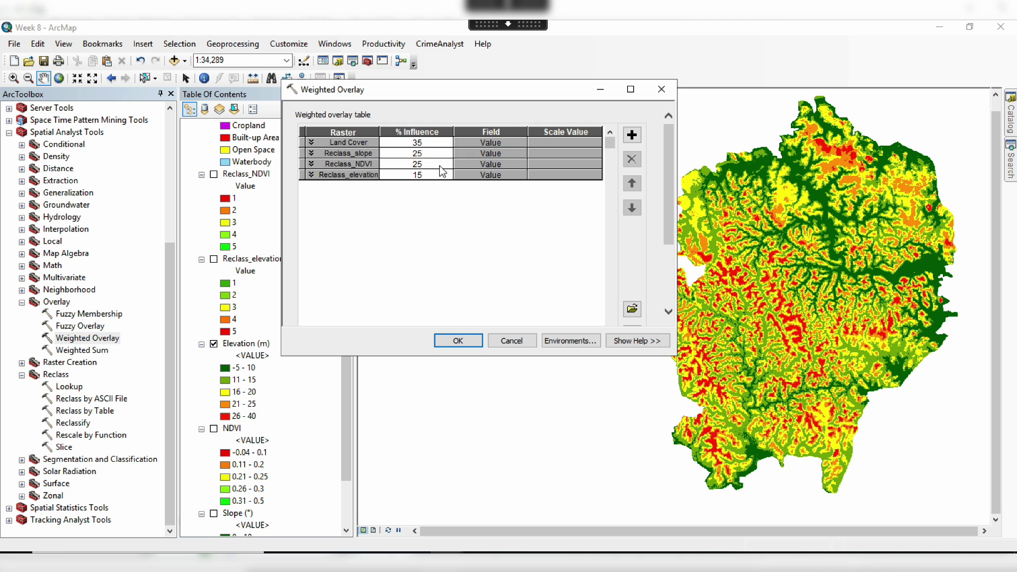
- Assign scale values 3, 4 and 5 to Reclass_elevation classes 3, 4 and 5 respectively, and collapse the Reclass_elevation class rows
{"action": "left_click", "coordinate": [312, 175]}
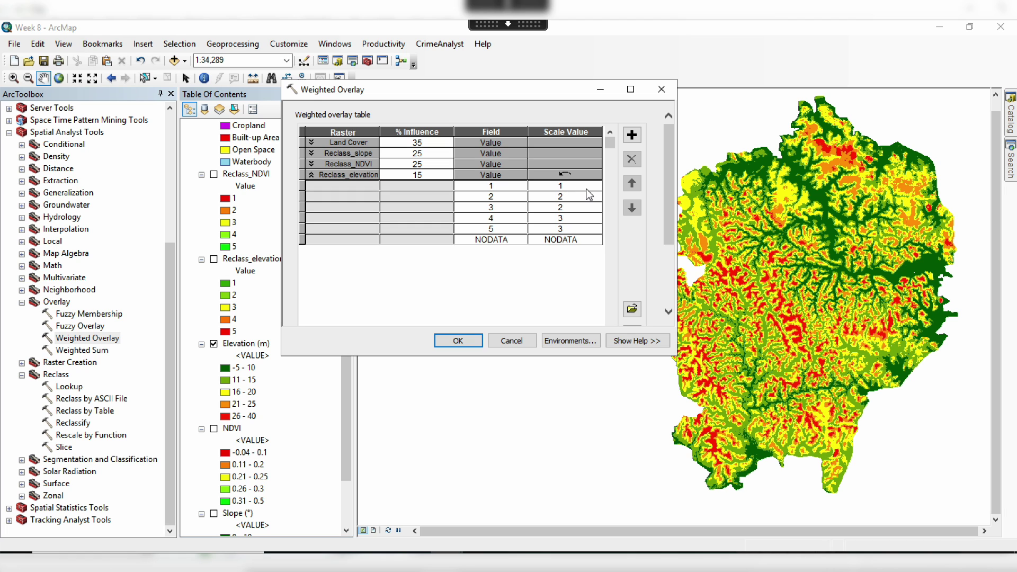
{"action": "left_click", "coordinate": [595, 209]}
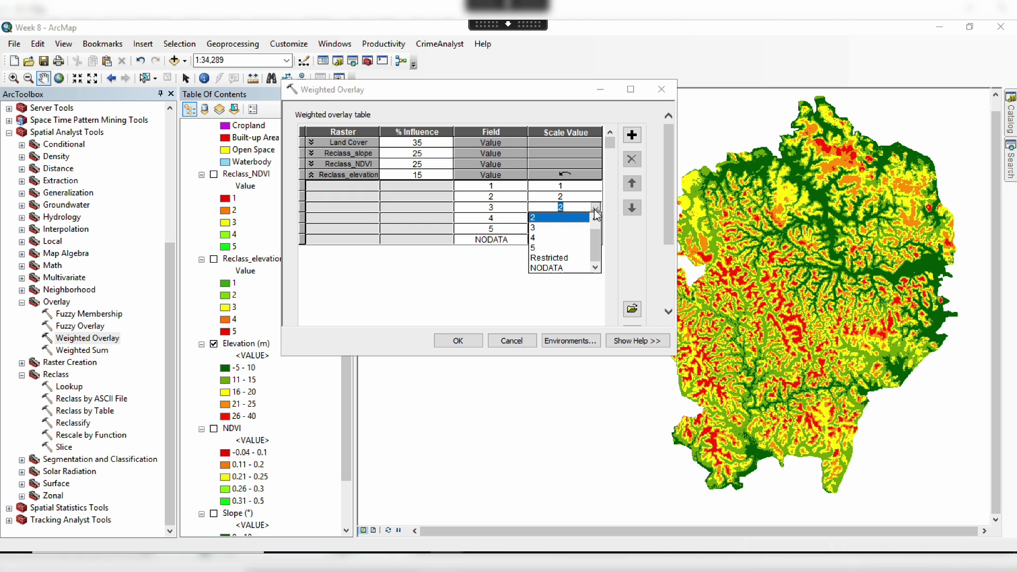
{"action": "left_click", "coordinate": [551, 228]}
{"action": "left_click", "coordinate": [596, 218]}
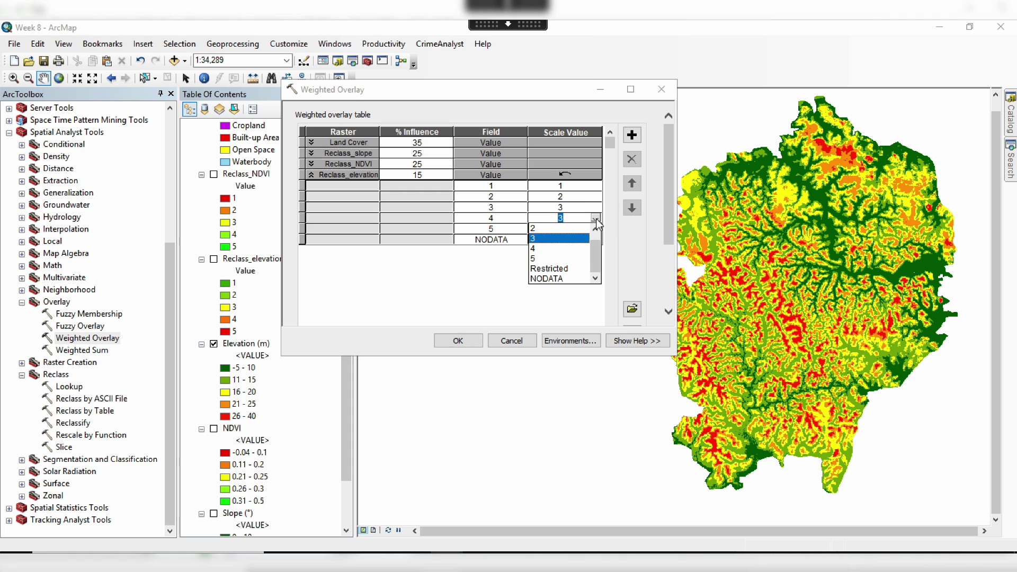
{"action": "left_click", "coordinate": [540, 248]}
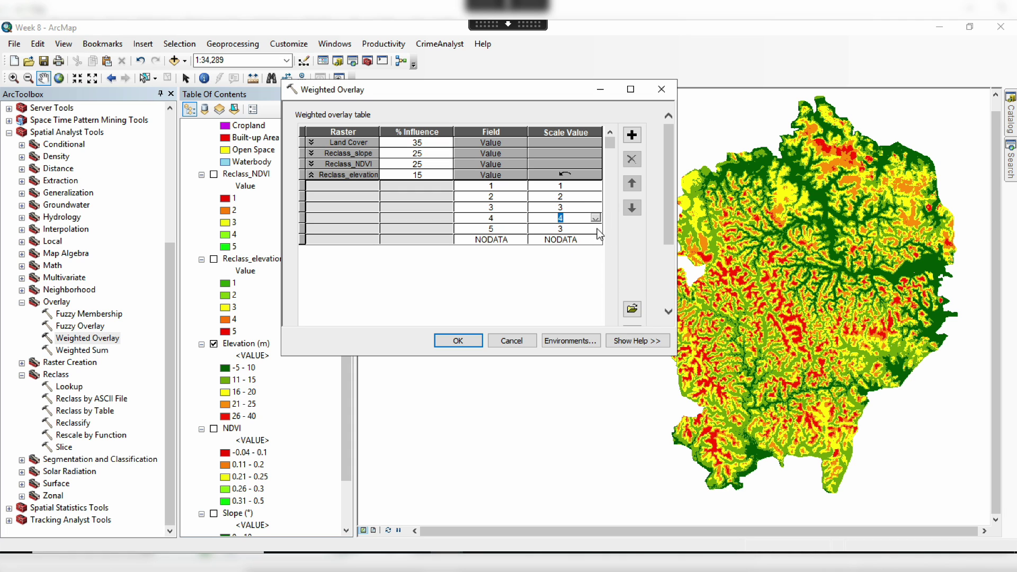
{"action": "left_click", "coordinate": [596, 227]}
{"action": "left_click", "coordinate": [540, 271]}
{"action": "left_click", "coordinate": [312, 176]}
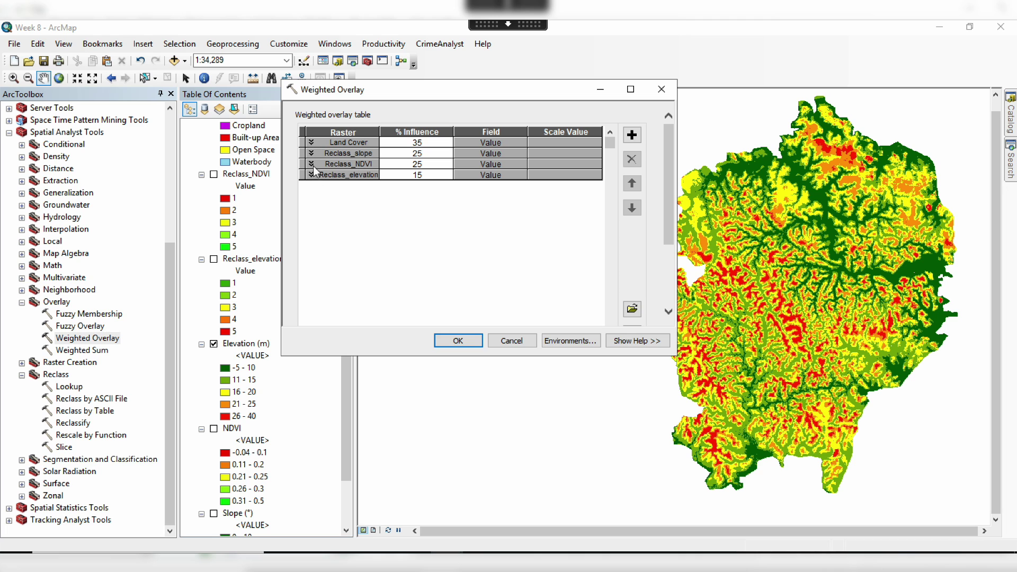
- Expand the class rows of all four rasters and review the scale values, sum of influence and evaluation scale
{"action": "left_click", "coordinate": [311, 142]}
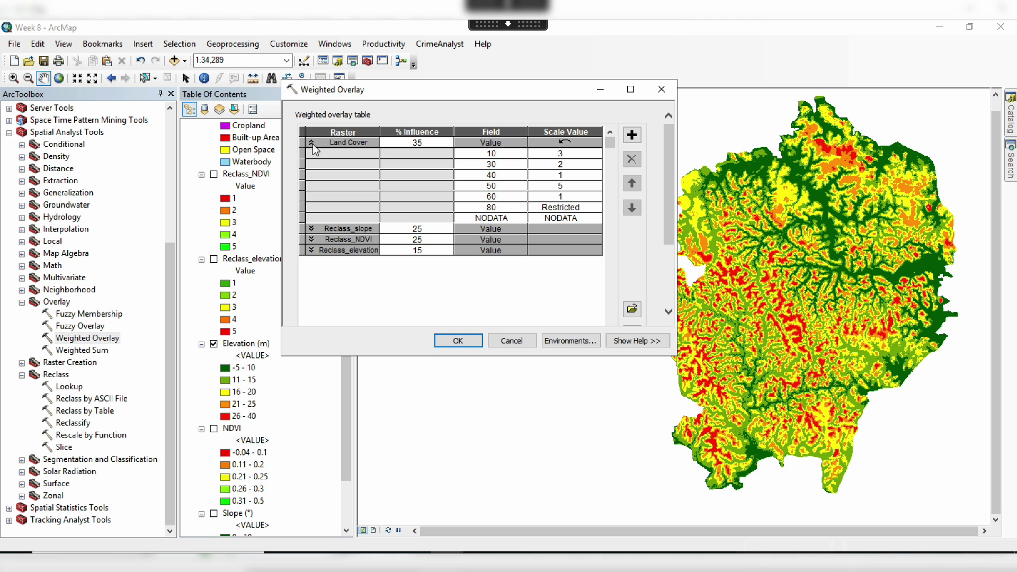
{"action": "left_click", "coordinate": [311, 228]}
{"action": "left_click", "coordinate": [312, 304]}
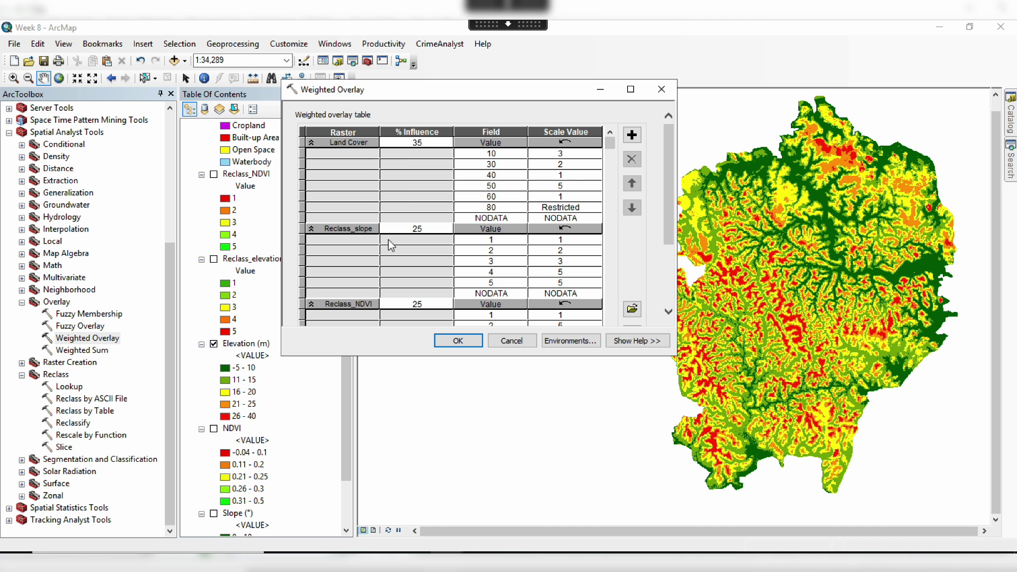
{"action": "left_click_drag", "start_coordinate": [610, 143], "coordinate": [613, 242]}
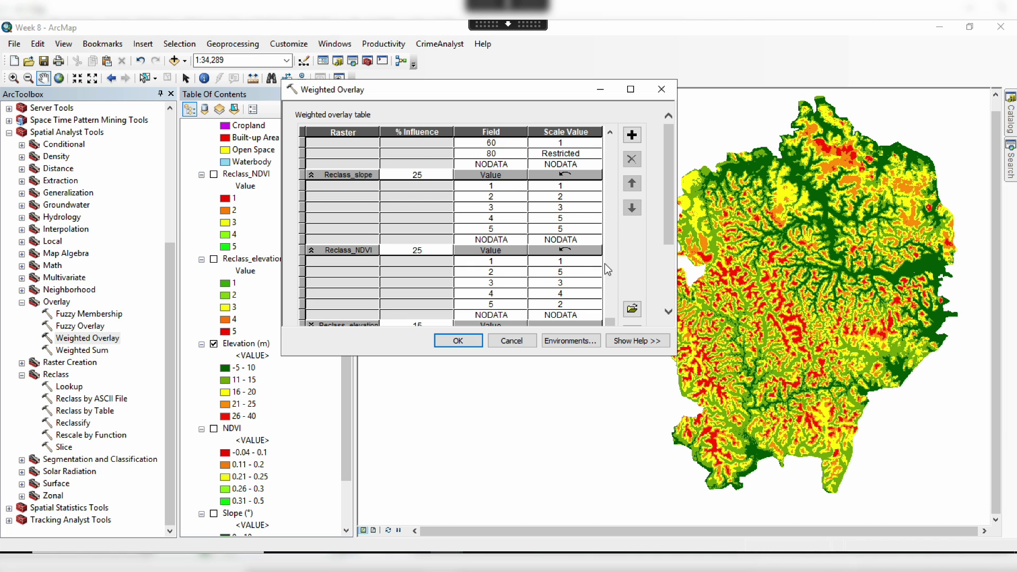
{"action": "left_click", "coordinate": [608, 262]}
{"action": "left_click_drag", "start_coordinate": [665, 227], "coordinate": [668, 294]}
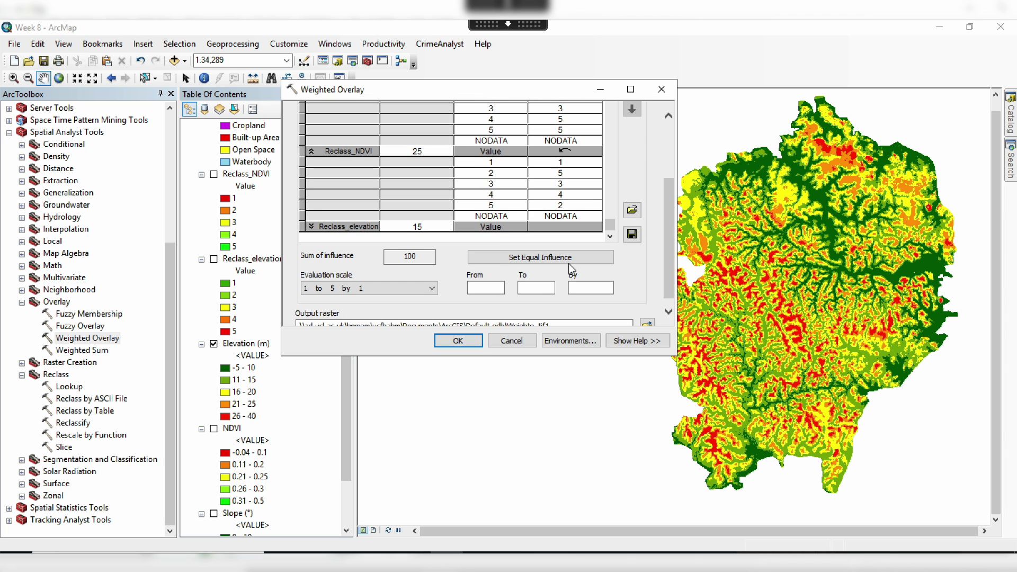
{"action": "scroll", "coordinate": [314, 228], "scroll_direction": "up", "scroll_amount": 2}
- Save the weighted overlay table to a file named HM_KRC
{"action": "mouse_move", "coordinate": [666, 242]}
{"action": "left_mouse_down"}
{"action": "mouse_move", "coordinate": [666, 255]}
{"action": "mouse_move", "coordinate": [669, 168]}
{"action": "mouse_move", "coordinate": [669, 226]}
{"action": "left_mouse_up"}
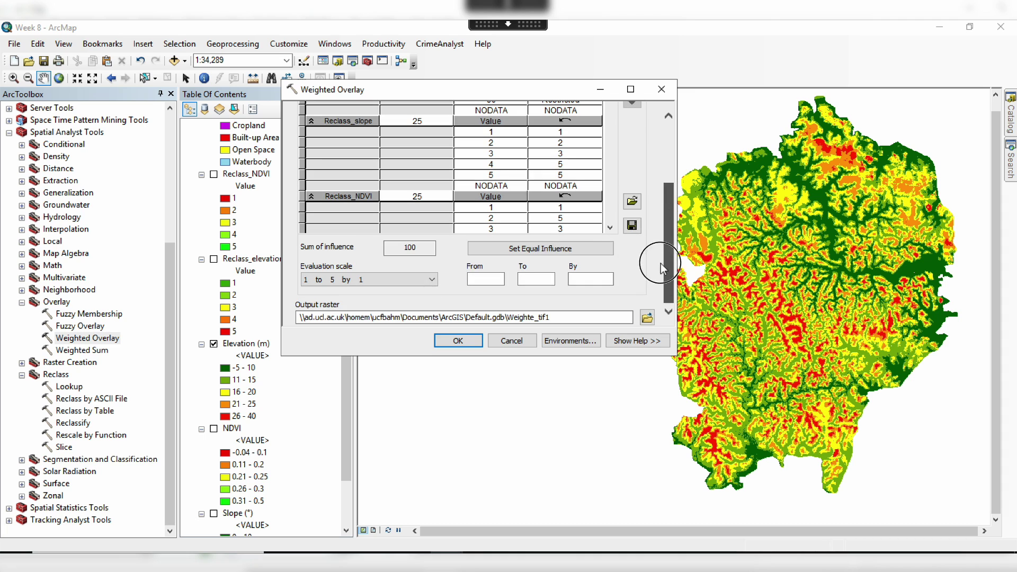
{"action": "left_click", "coordinate": [636, 232]}
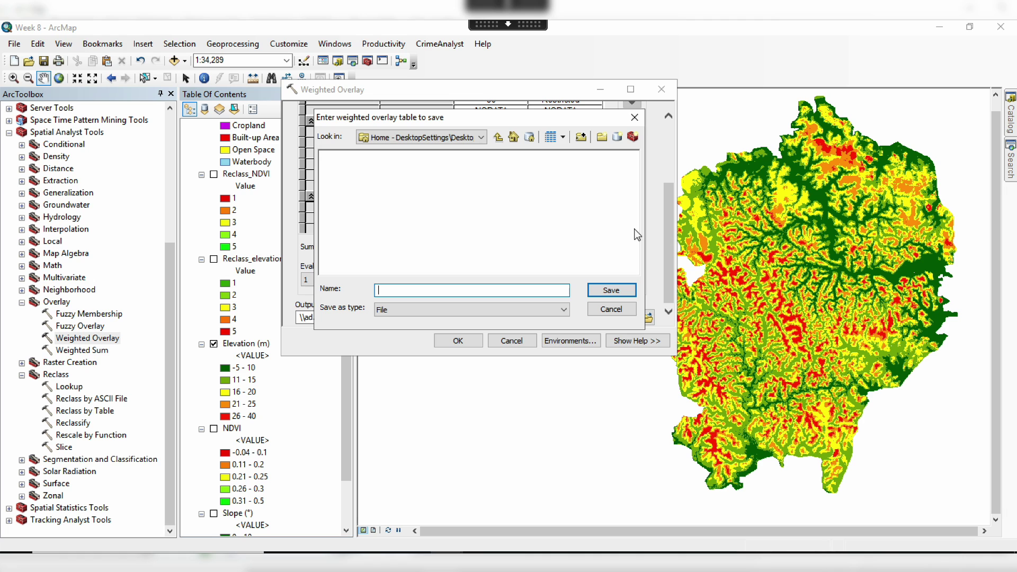
{"action": "type", "text": "HM_KRC"}
{"action": "left_click", "coordinate": [612, 291]}
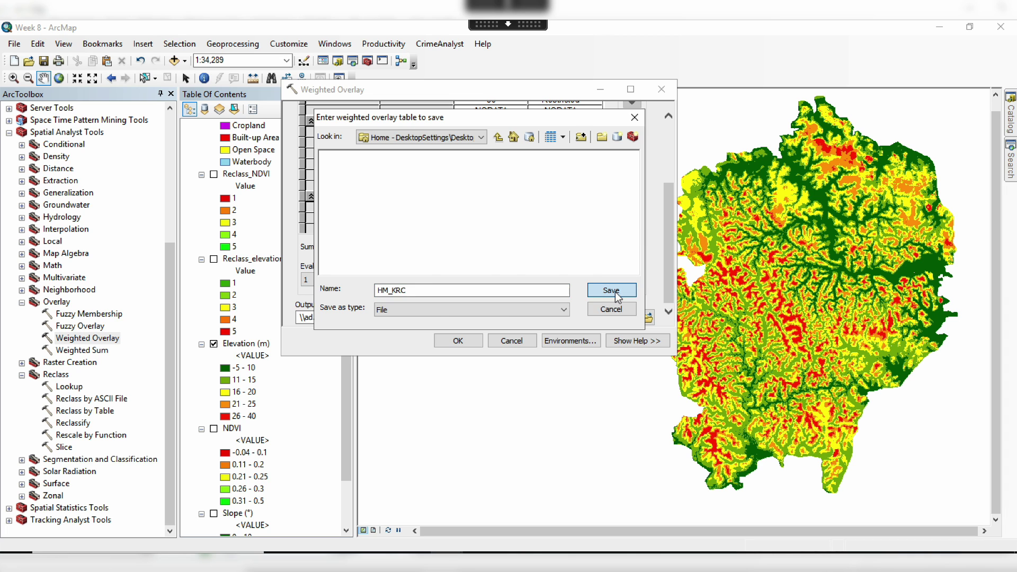
- Collapse the class rows of all four rasters and run the weighted overlay with the default output raster Weighte_tif1
{"action": "left_click_drag", "start_coordinate": [665, 227], "coordinate": [666, 130]}
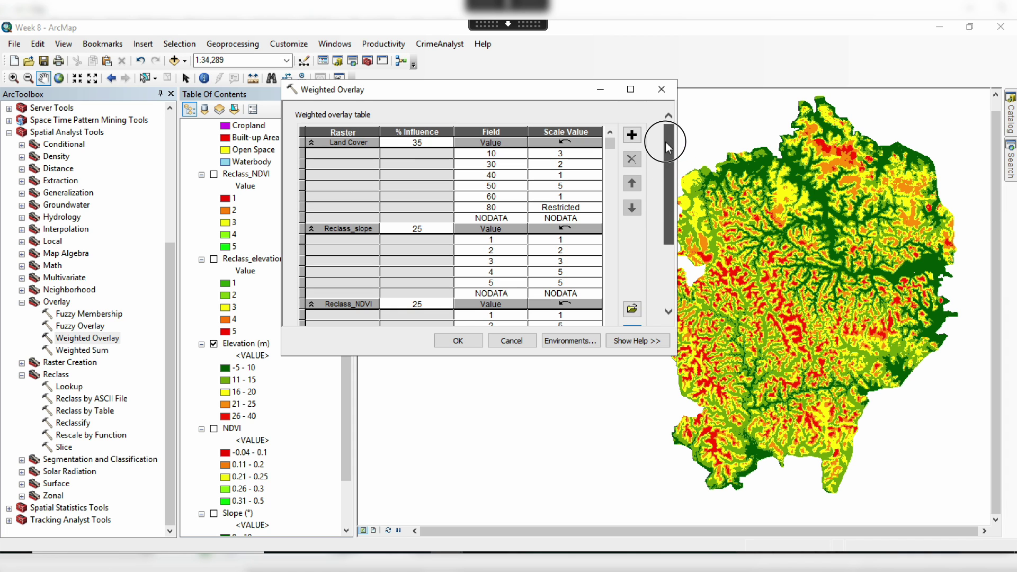
{"action": "left_click", "coordinate": [311, 142]}
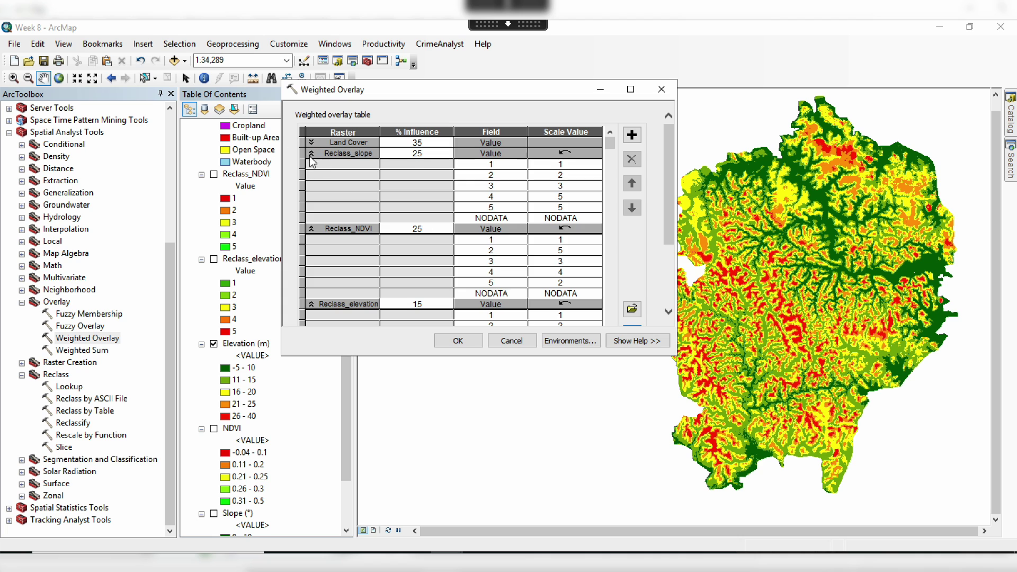
{"action": "left_click", "coordinate": [312, 153]}
{"action": "left_click", "coordinate": [311, 165]}
{"action": "left_click", "coordinate": [312, 174]}
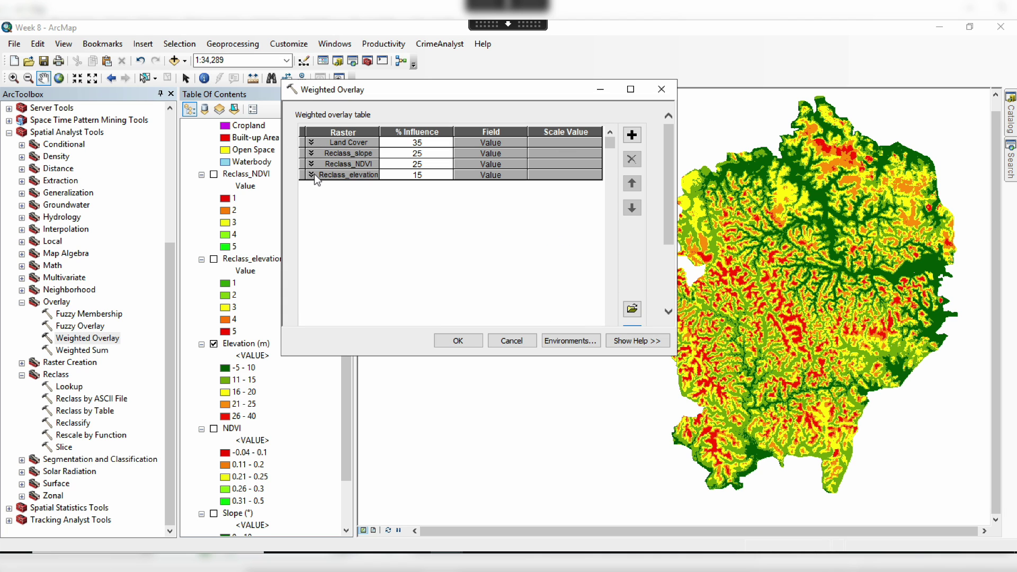
{"action": "left_click_drag", "start_coordinate": [669, 234], "coordinate": [660, 300]}
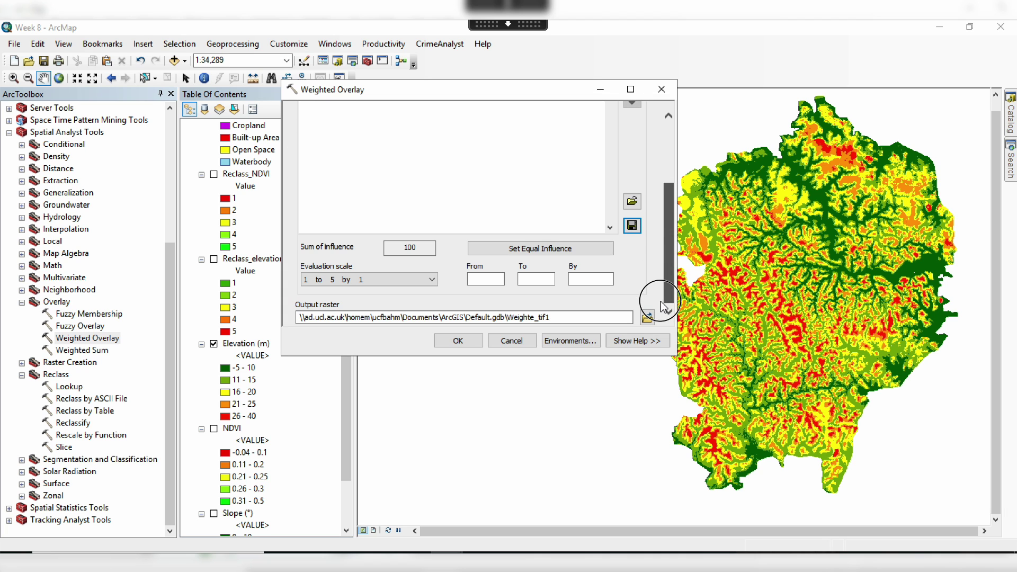
{"action": "left_click", "coordinate": [467, 343]}
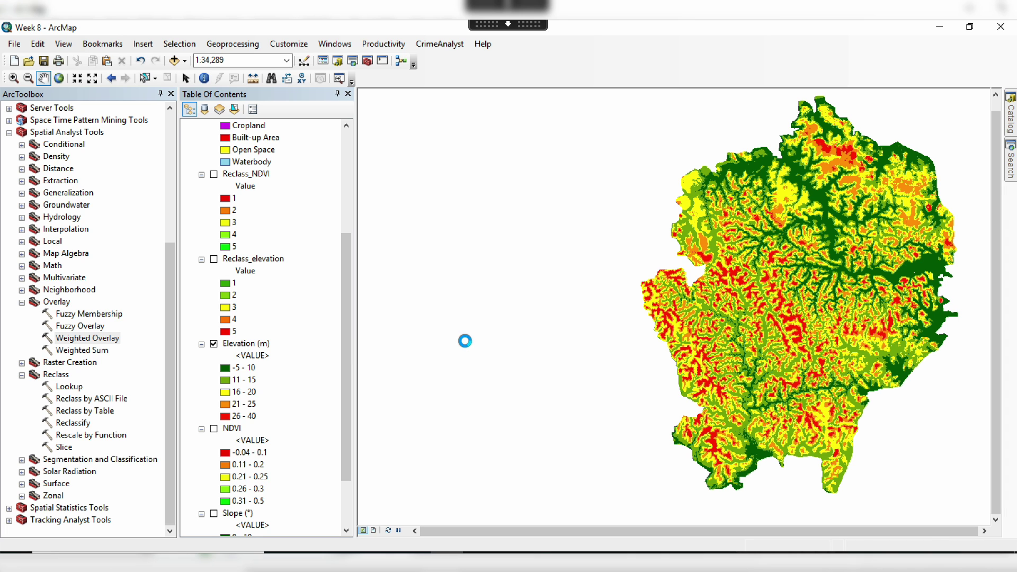
- Hide the Elevation (m) layer and display the KRC_Boundary layer on the map
{"action": "left_click", "coordinate": [214, 344]}
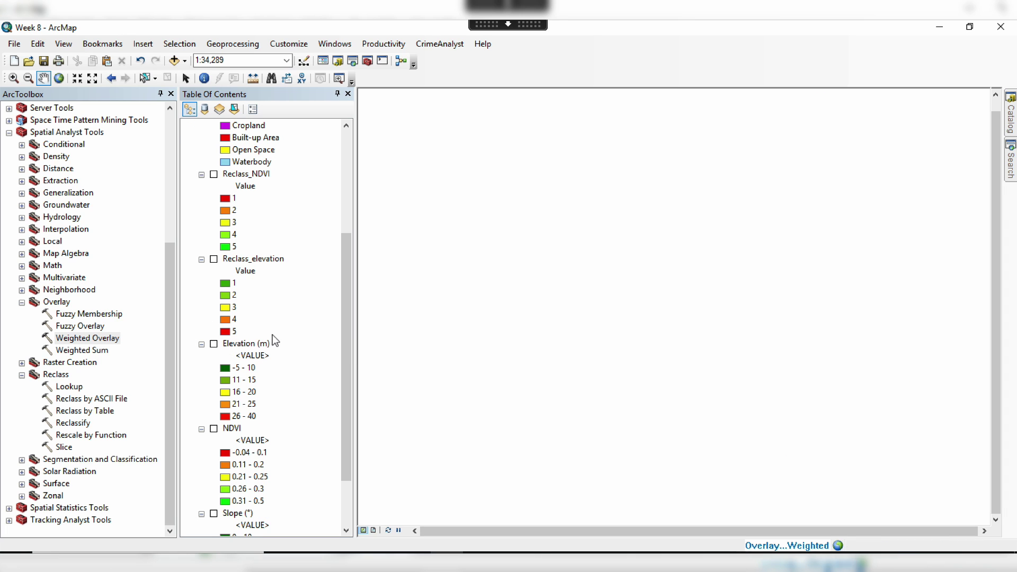
{"action": "scroll", "coordinate": [273, 335], "scroll_direction": "down", "scroll_amount": 2}
{"action": "scroll", "coordinate": [280, 334], "scroll_direction": "up", "scroll_amount": 7}
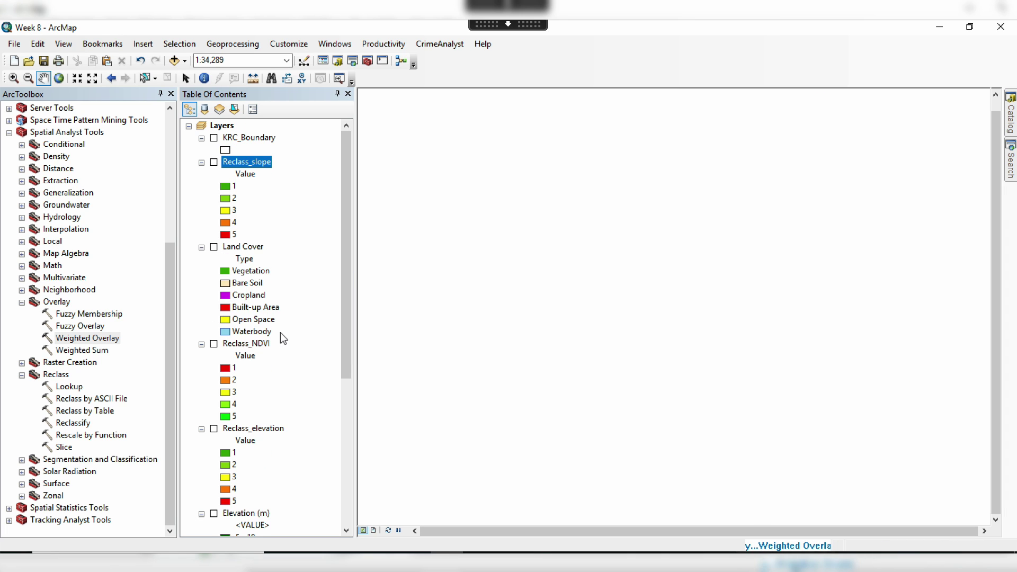
{"action": "left_click", "coordinate": [300, 138]}
{"action": "left_click", "coordinate": [214, 137]}
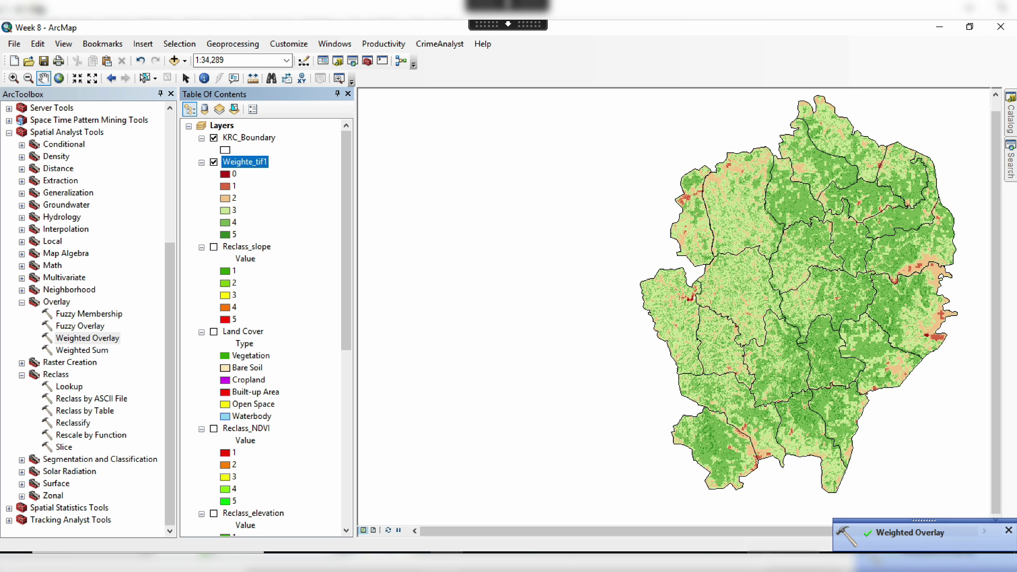
- Save the map document and rename the Weighte_tif1 layer as LS Hazard Map
{"action": "left_click_drag", "start_coordinate": [822, 328], "coordinate": [656, 326]}
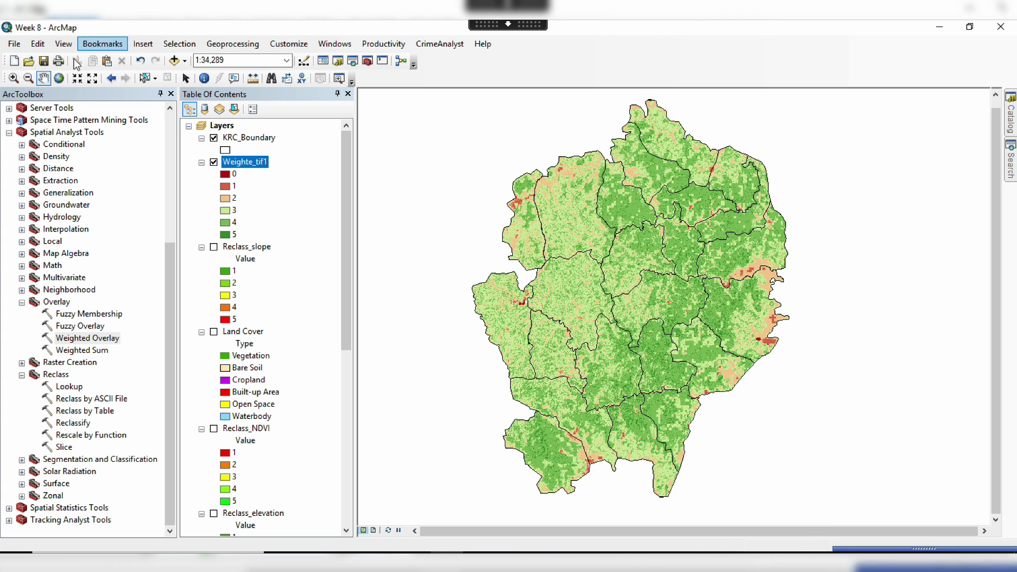
{"action": "left_click", "coordinate": [44, 61]}
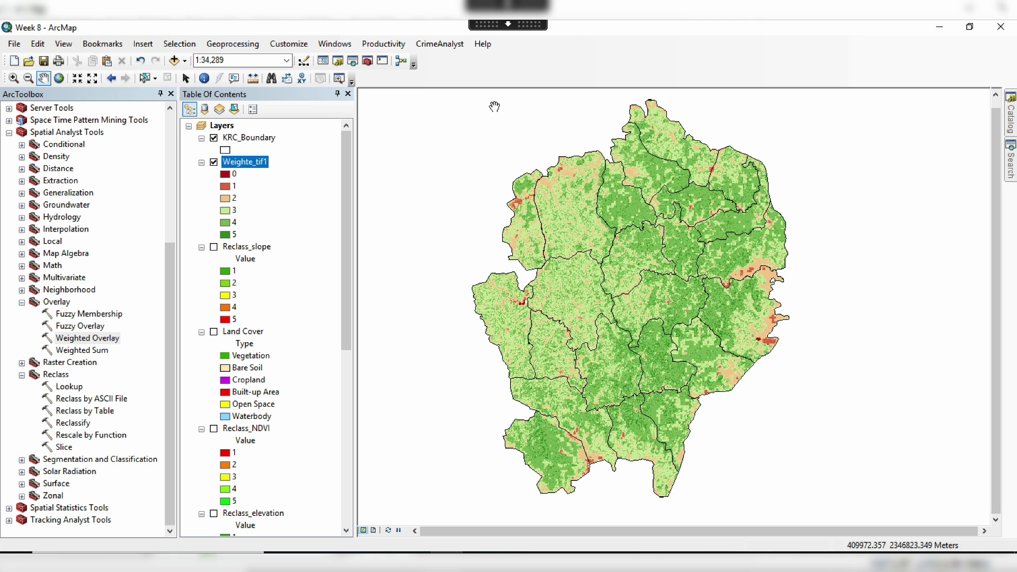
{"action": "left_click", "coordinate": [265, 169]}
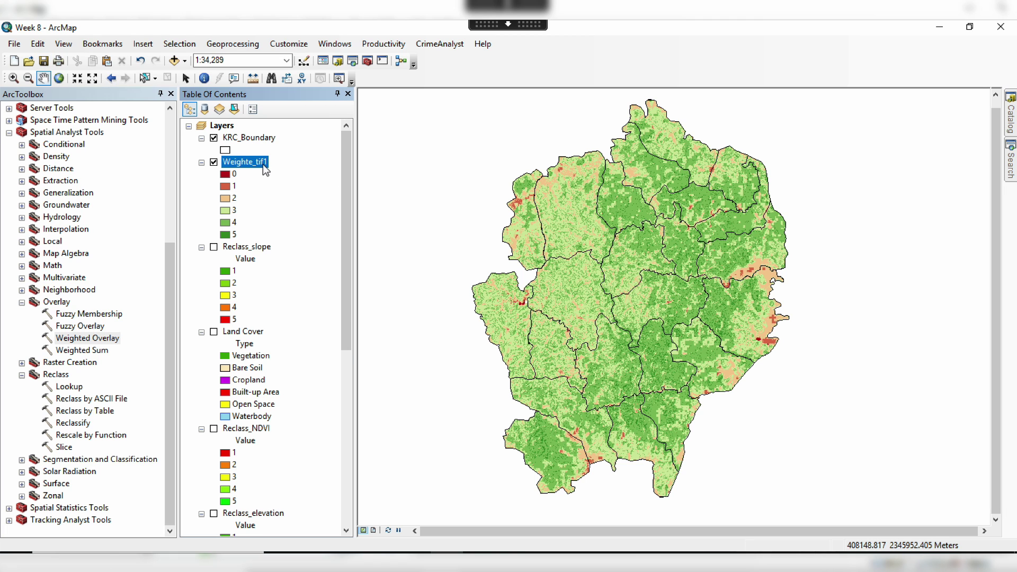
{"action": "left_click", "coordinate": [263, 165]}
{"action": "type", "text": "LS Hazard Map"}
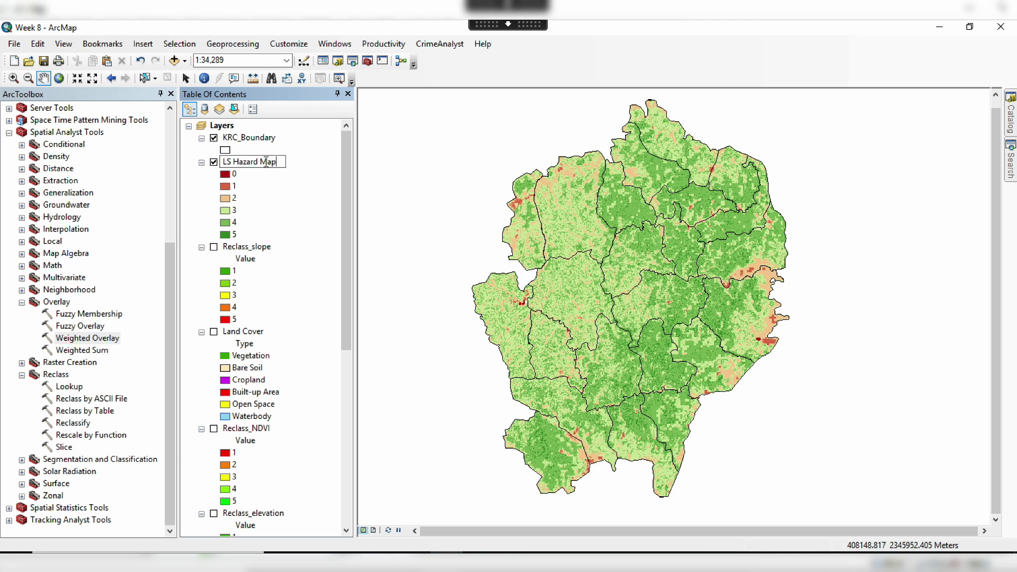
{"action": "key", "text": "Return"}
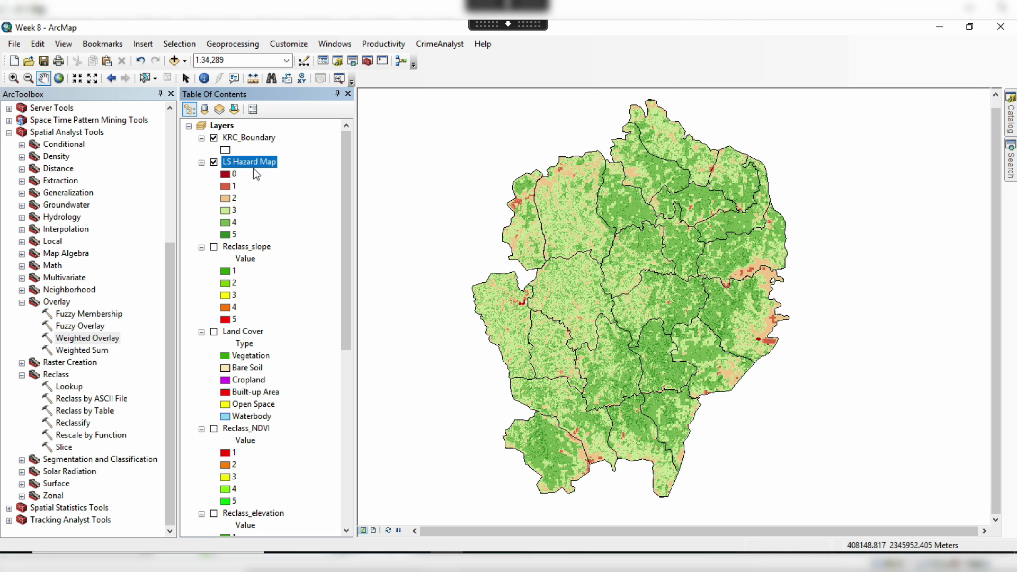
- Apply a green-to-yellow-to-red color scheme to the unique values of the LS Hazard Map layer
{"action": "left_click", "coordinate": [258, 166]}
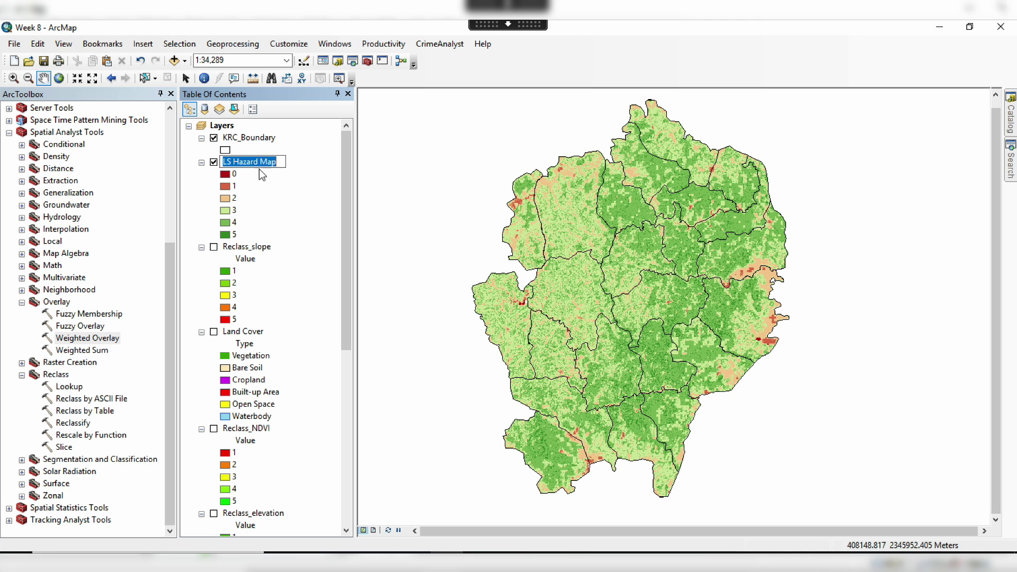
{"action": "double_click", "coordinate": [249, 162]}
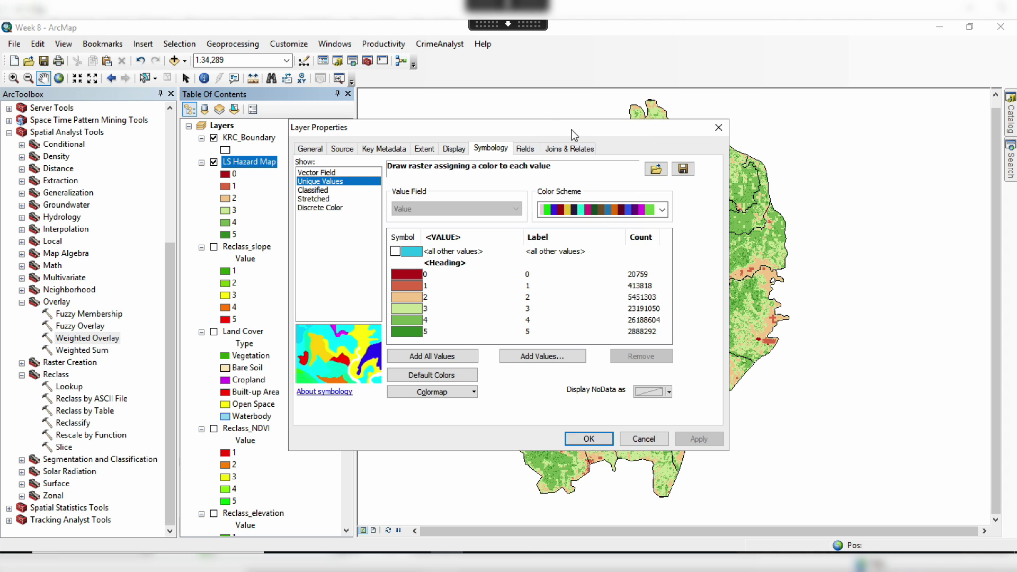
{"action": "left_click_drag", "start_coordinate": [571, 130], "coordinate": [697, 131]}
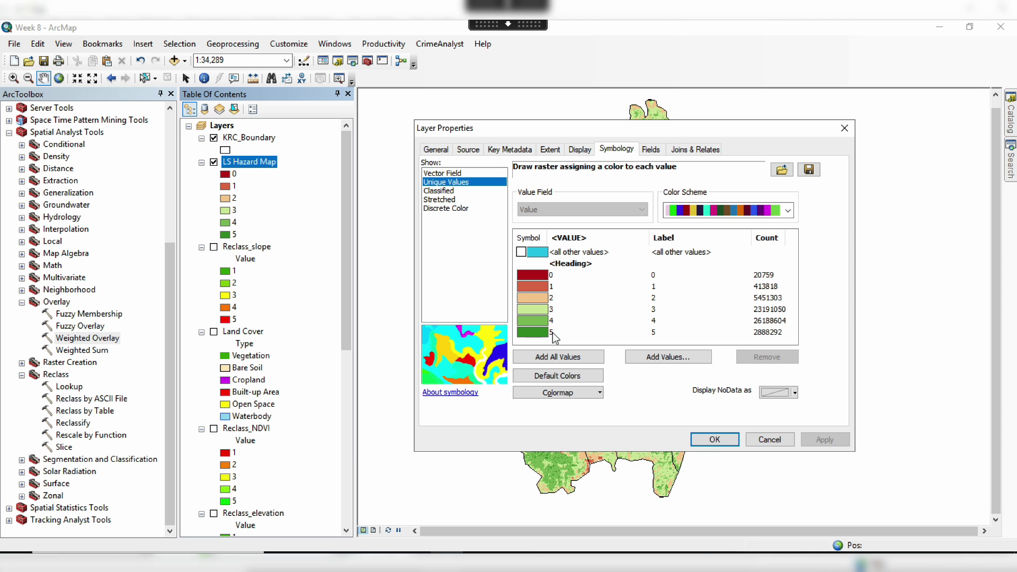
{"action": "left_click", "coordinate": [789, 211]}
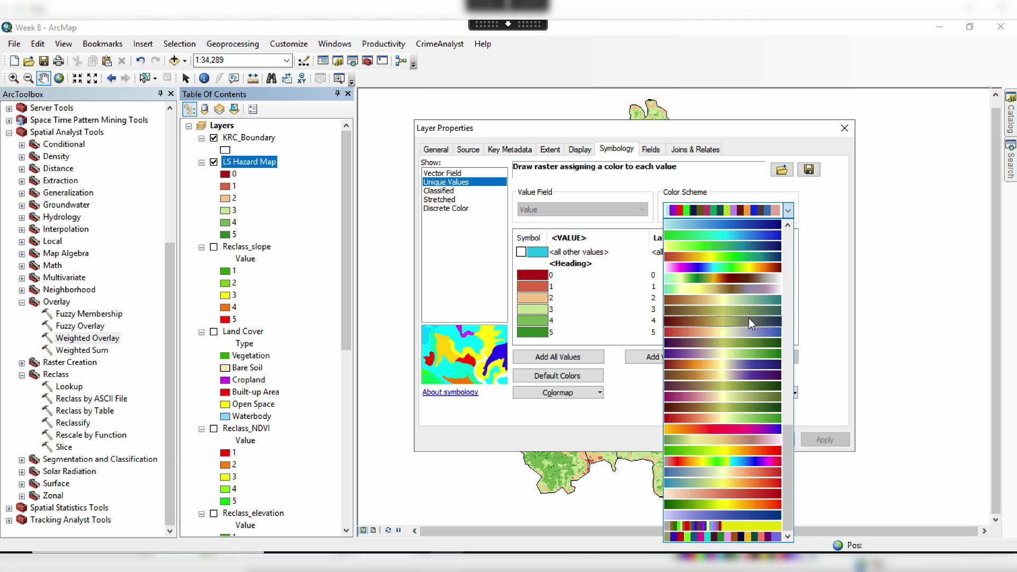
{"action": "left_click", "coordinate": [736, 500]}
{"action": "left_click", "coordinate": [726, 439]}
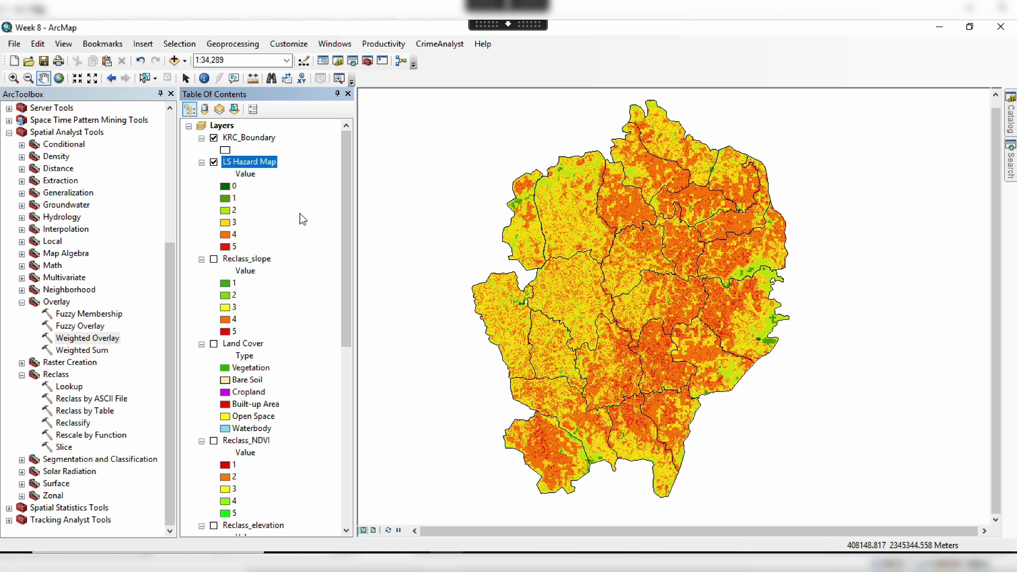
- Switch the LS Hazard Map symbology to Classified with 3 classes and a green-to-yellow-to-red color ramp
{"action": "double_click", "coordinate": [260, 162]}
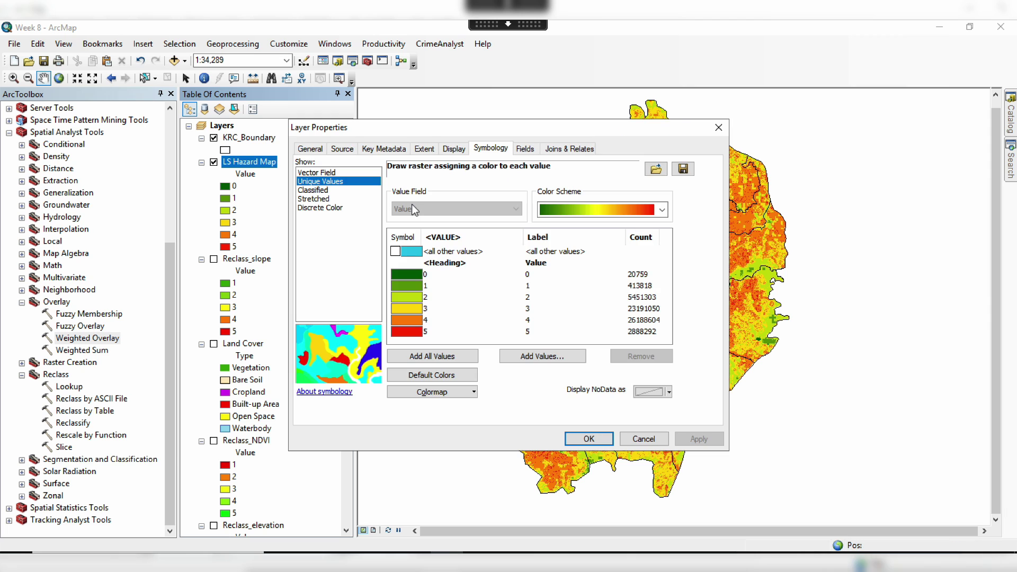
{"action": "left_click", "coordinate": [330, 192]}
{"action": "left_click", "coordinate": [605, 233]}
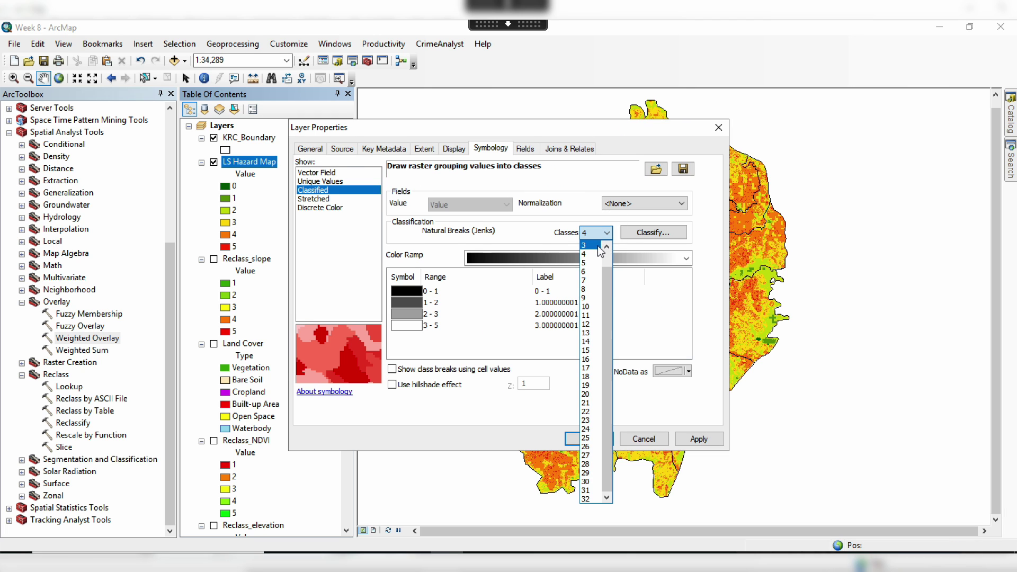
{"action": "left_click", "coordinate": [596, 246]}
{"action": "left_click", "coordinate": [604, 253]}
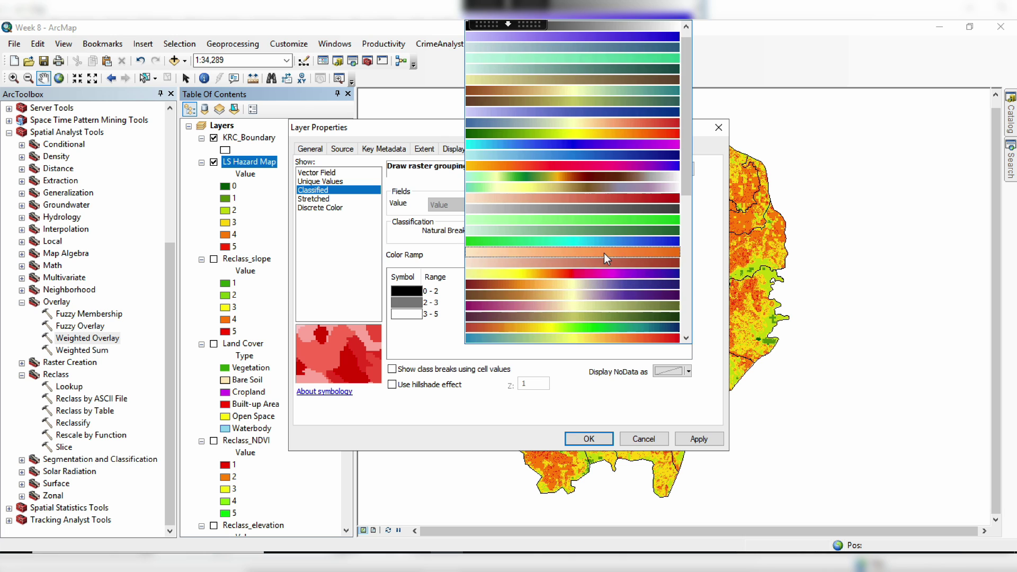
{"action": "left_click", "coordinate": [576, 135]}
- Label the three hazard classes Low, Medium and High in ascending order of value
{"action": "double_click", "coordinate": [553, 291]}
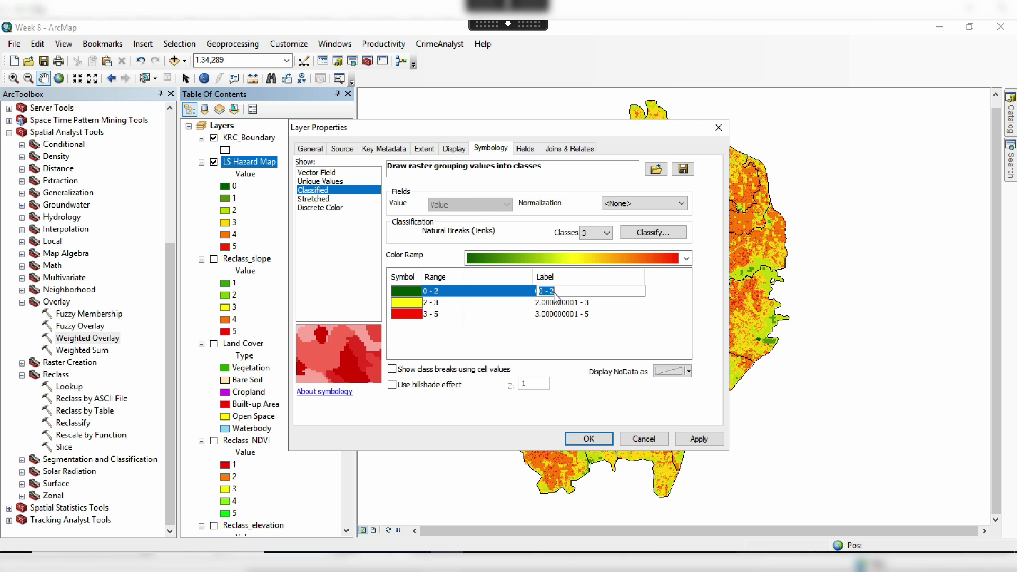
{"action": "type", "text": "Low"}
{"action": "key", "text": "Return"}
{"action": "type", "text": "Medium"}
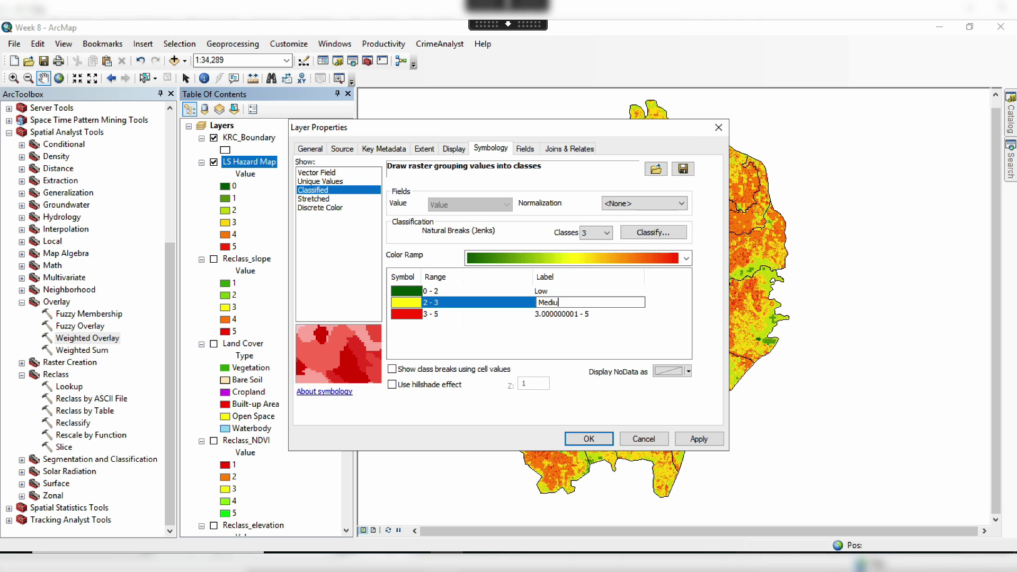
{"action": "key", "text": "Return"}
{"action": "type", "text": "High"}
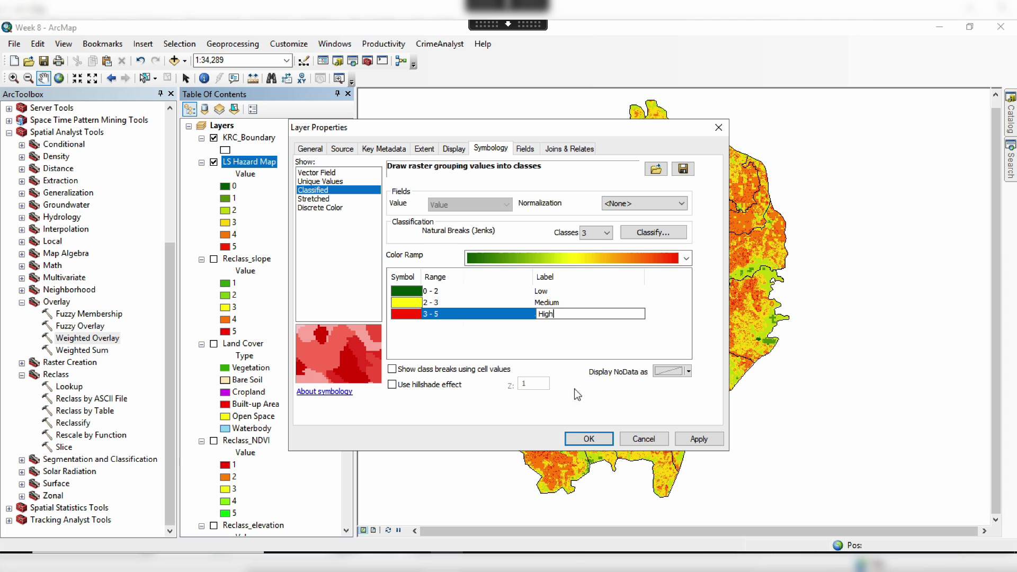
- Enable the hillshade effect for the LS Hazard Map layer and apply the symbology changes
{"action": "left_click", "coordinate": [430, 386]}
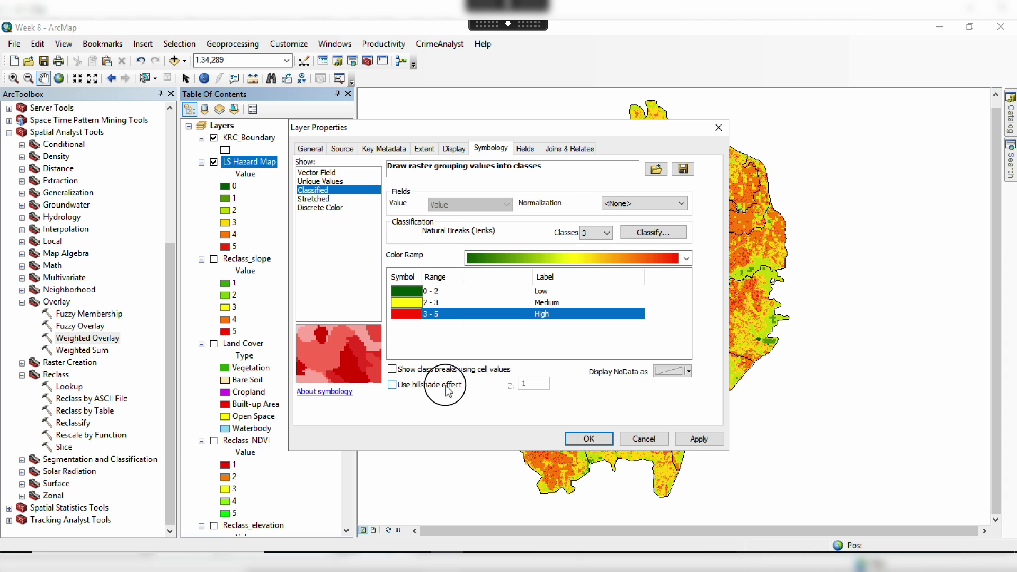
{"action": "left_click", "coordinate": [429, 387]}
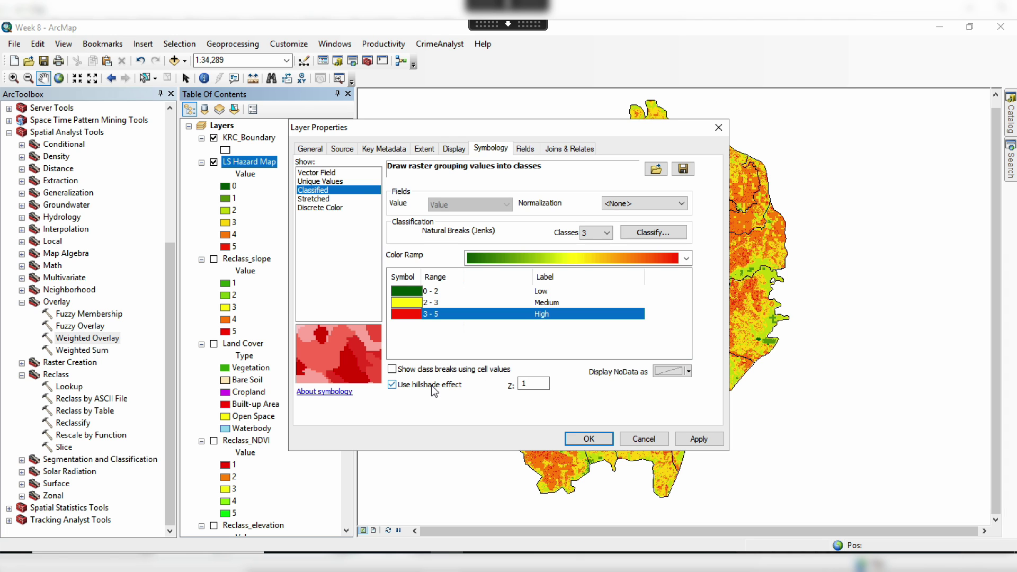
{"action": "left_click", "coordinate": [698, 439]}
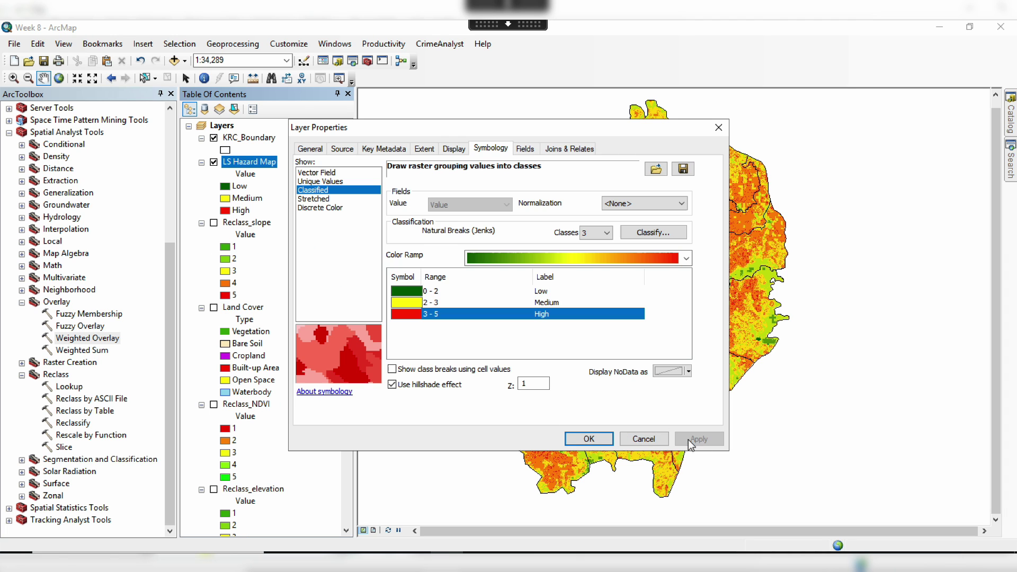
{"action": "left_click", "coordinate": [589, 439]}
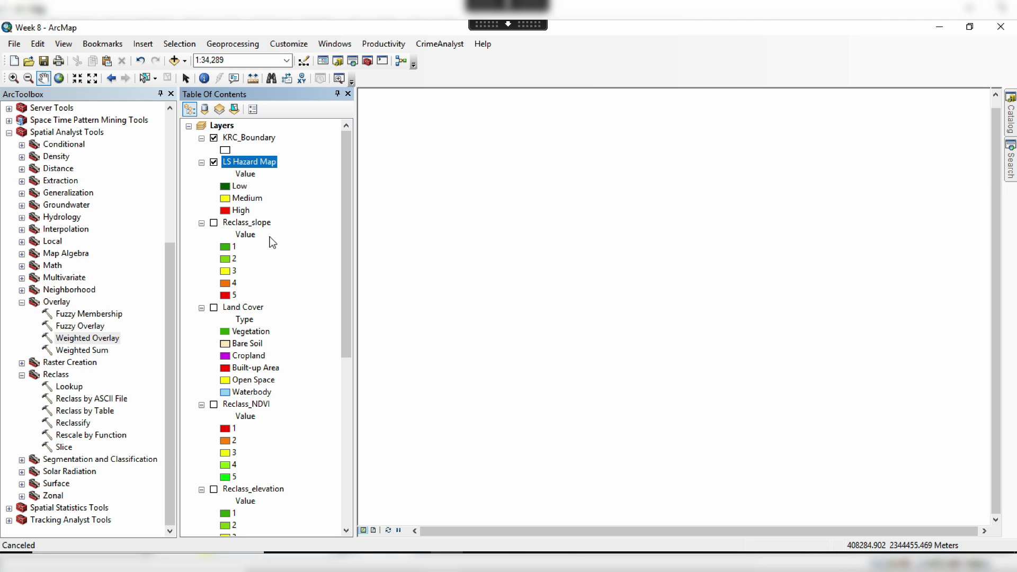
- Redisplay the LS Hazard Map layer with its Low, Medium and High classes and save the map document
{"action": "left_click", "coordinate": [214, 162]}
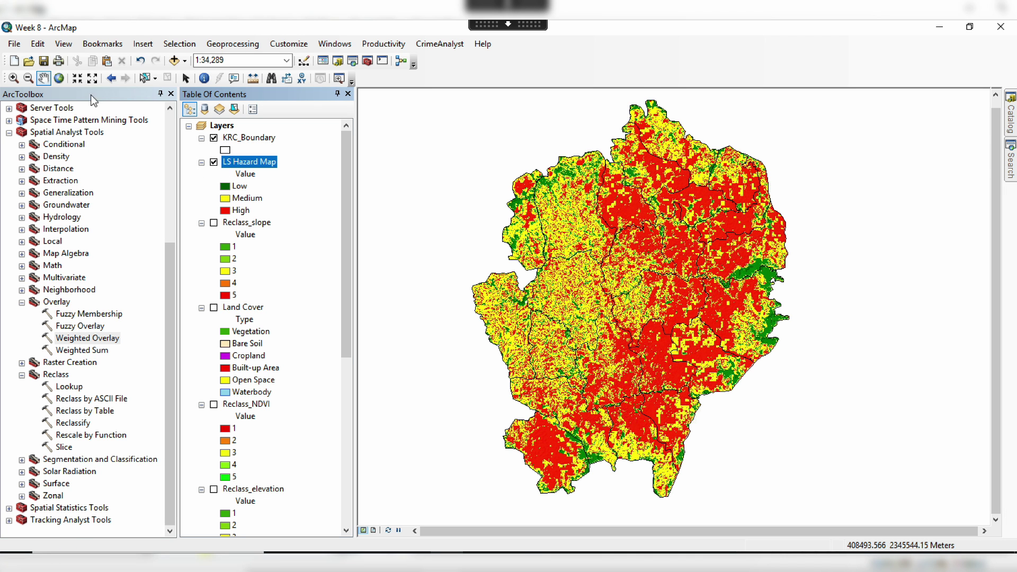
{"action": "left_click", "coordinate": [46, 64]}
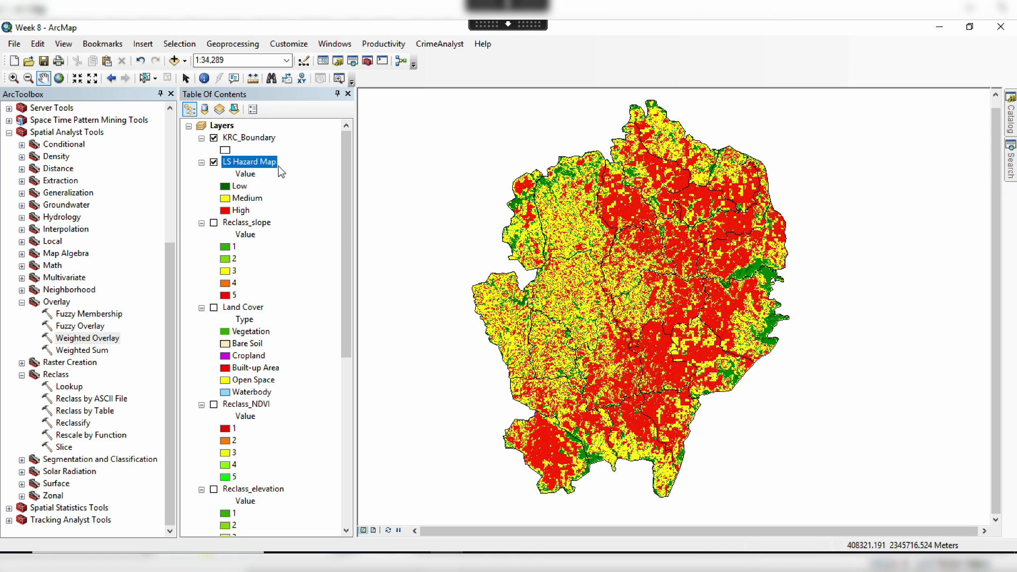
{"action": "double_click", "coordinate": [96, 340]}
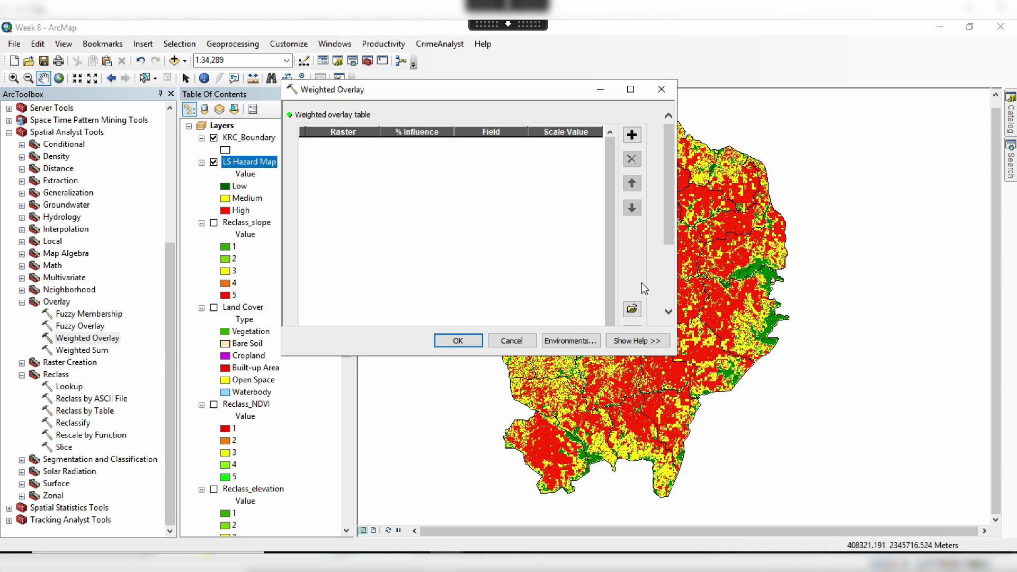
{"action": "left_click", "coordinate": [661, 89]}
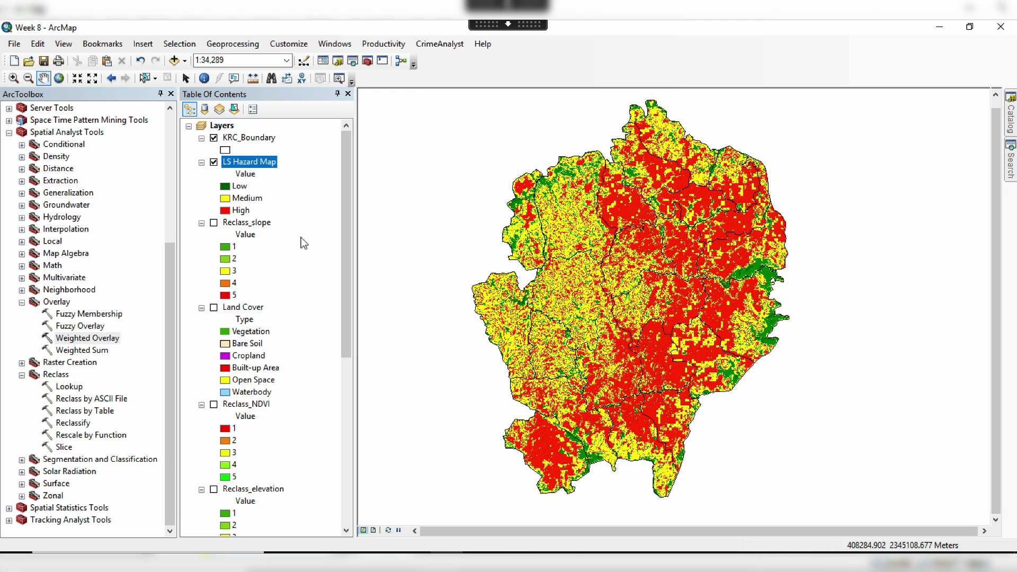
{"action": "scroll", "coordinate": [278, 231], "scroll_direction": "down", "scroll_amount": 8}
{"action": "scroll", "coordinate": [278, 231], "scroll_direction": "up", "scroll_amount": 8}
- Save the Week 8 map document with the finished hazard map
{"action": "left_click", "coordinate": [44, 60]}
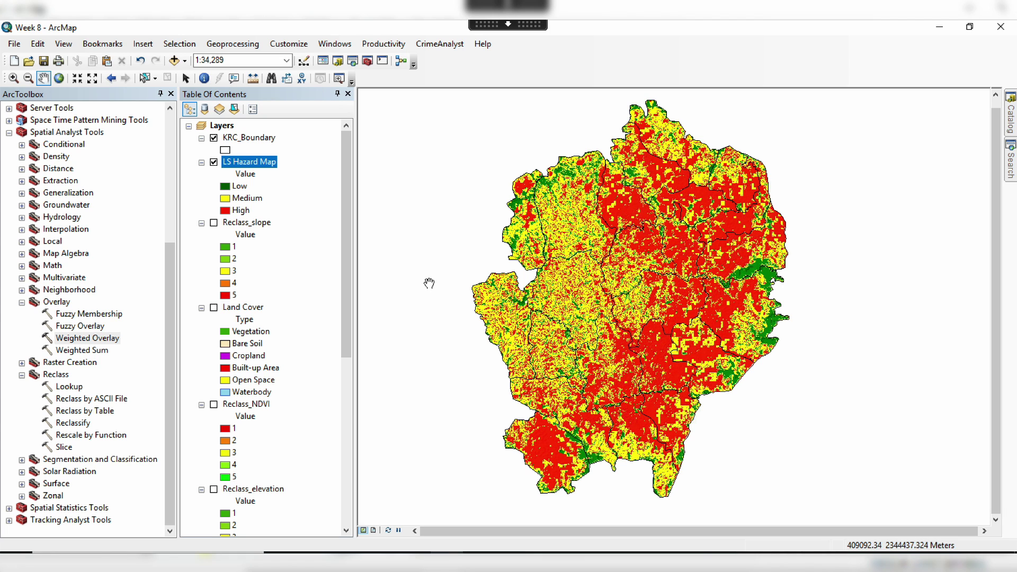
{"action": "left_click", "coordinate": [44, 62]}
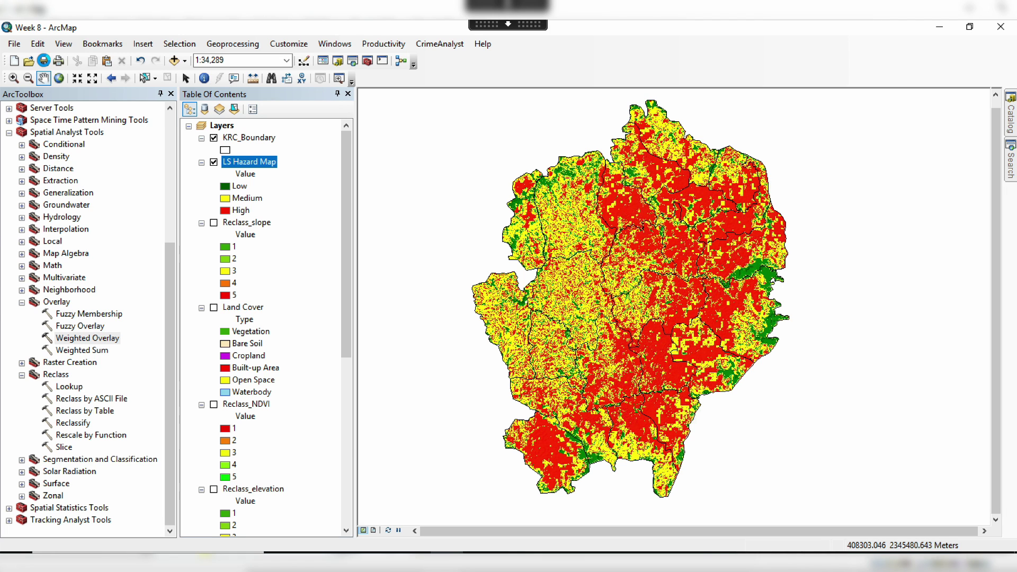